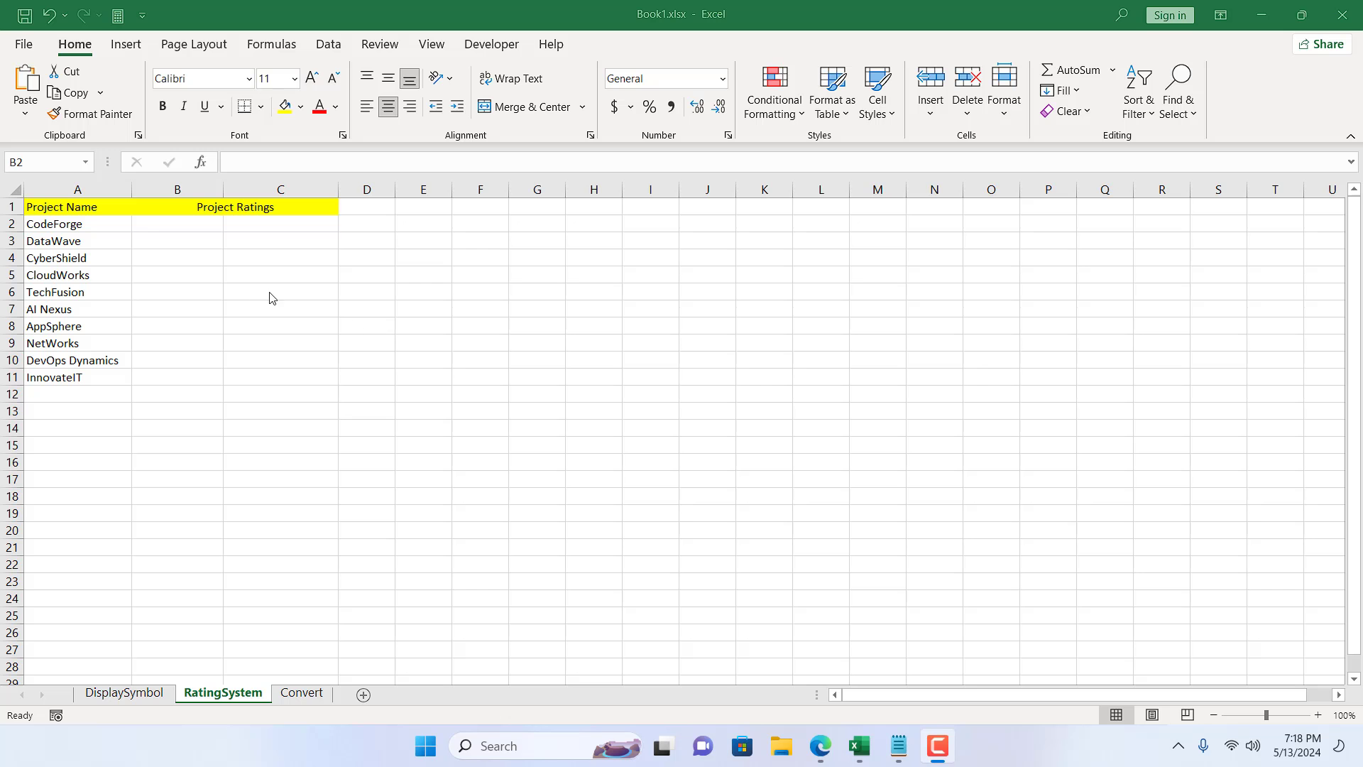
Step: Narrow column B to well under half its width, beside the project names
left_click(73, 186)
left_click_drag(223, 186, 168, 186)
left_click(152, 222)
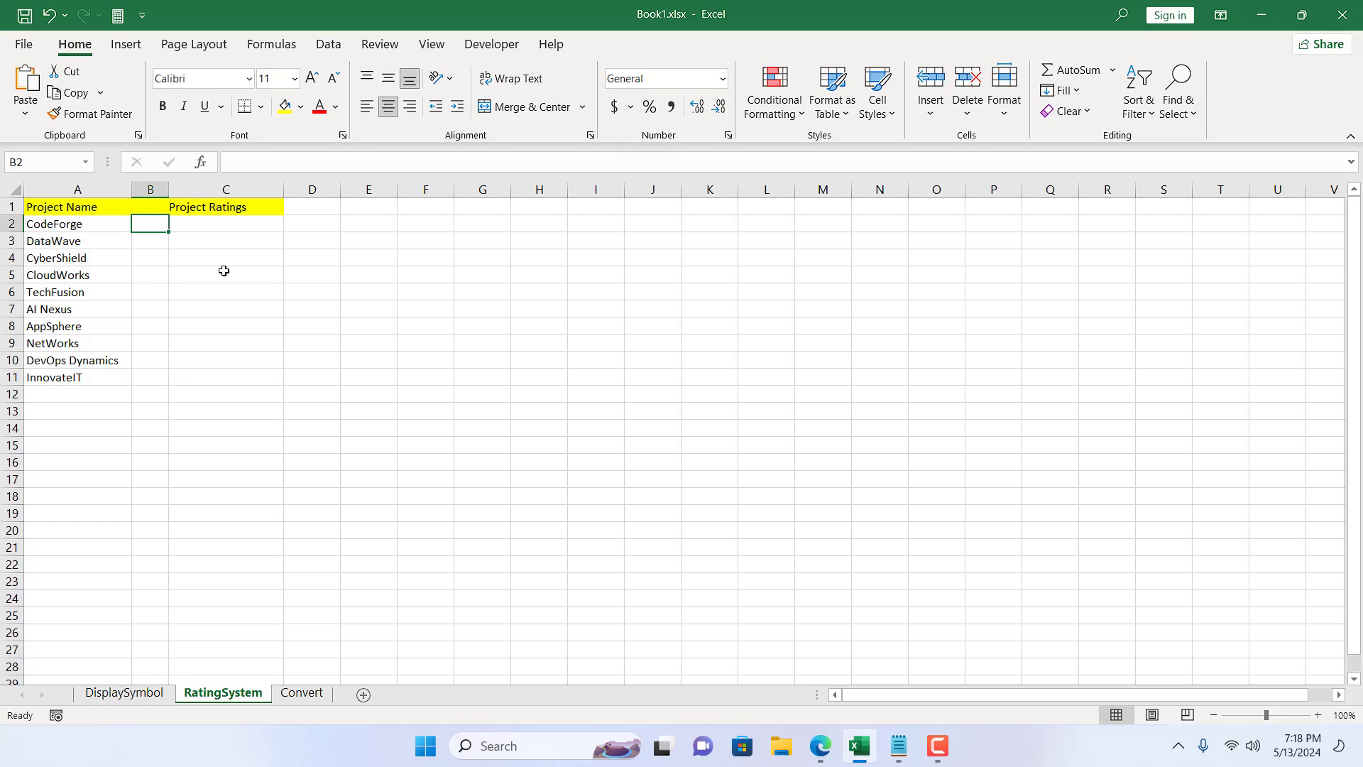
type("5")
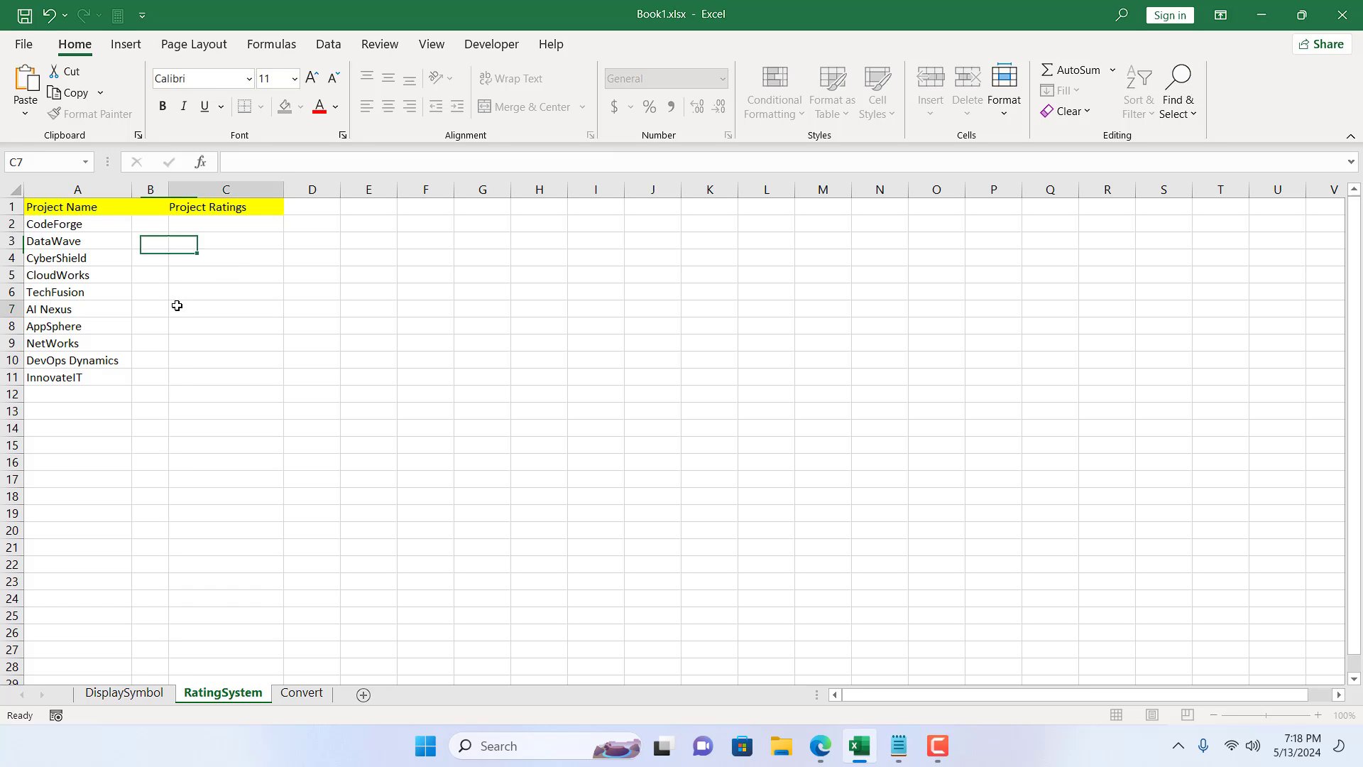
left_click(177, 305)
left_click(149, 190)
left_click_drag(143, 226, 141, 377)
left_click(201, 226)
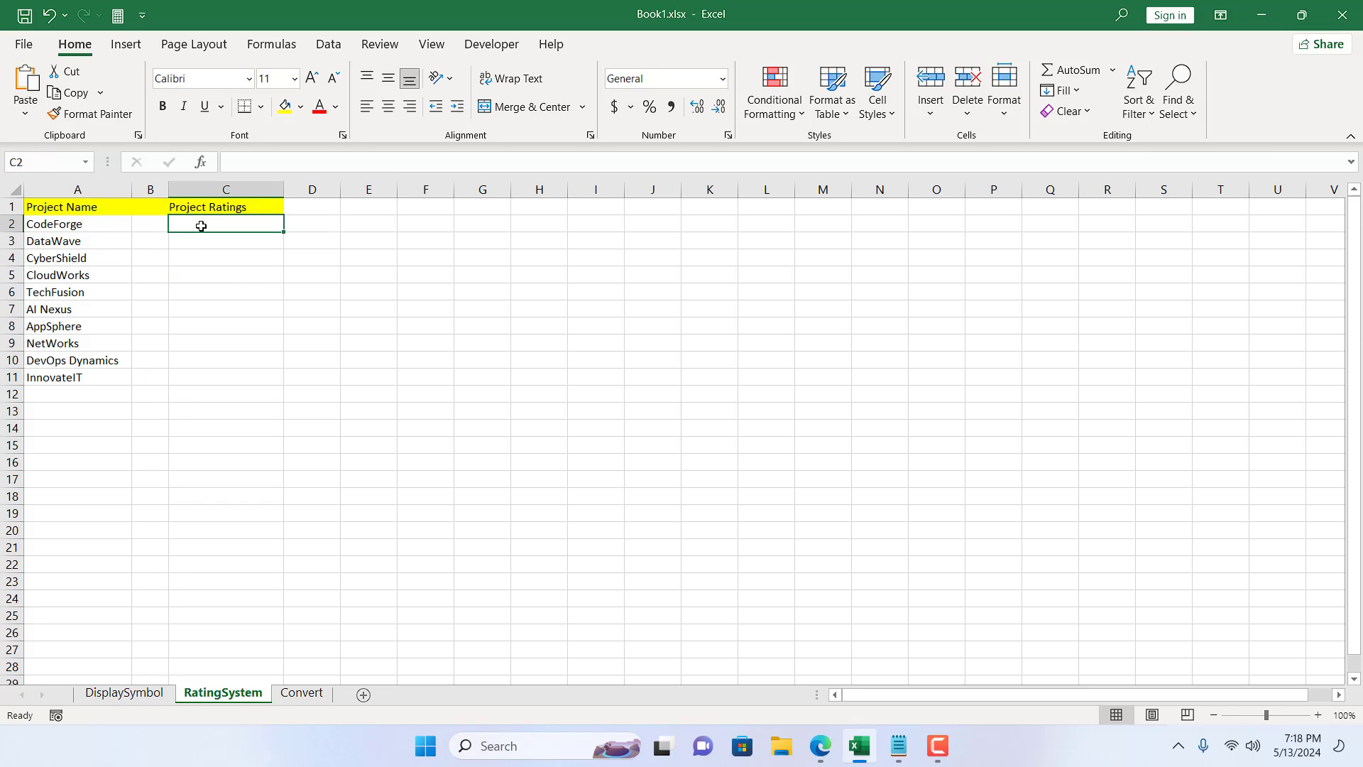
left_click(152, 224)
Step: Open the Symbol dialog from cell C2 and show the Wingdings font's characters
left_click(189, 227)
left_click(127, 47)
left_click(1226, 90)
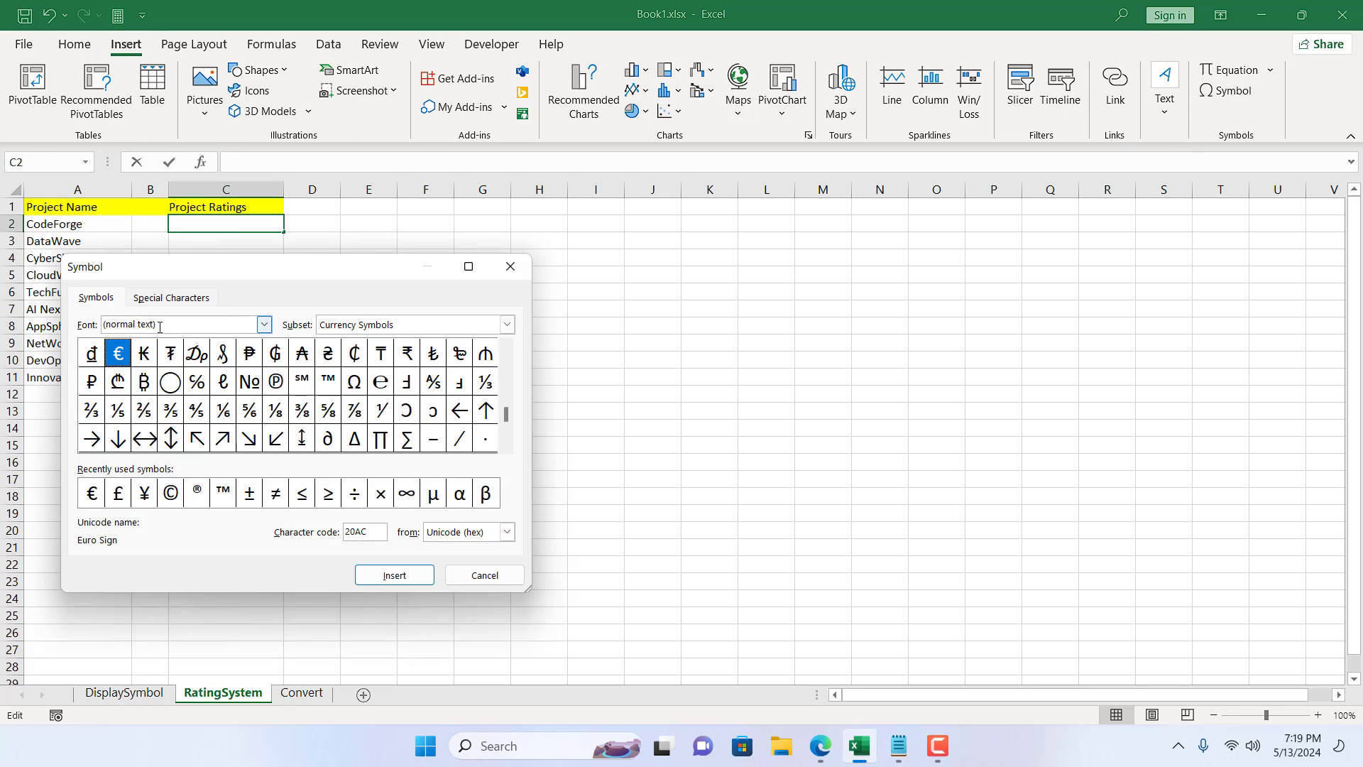
left_click(265, 325)
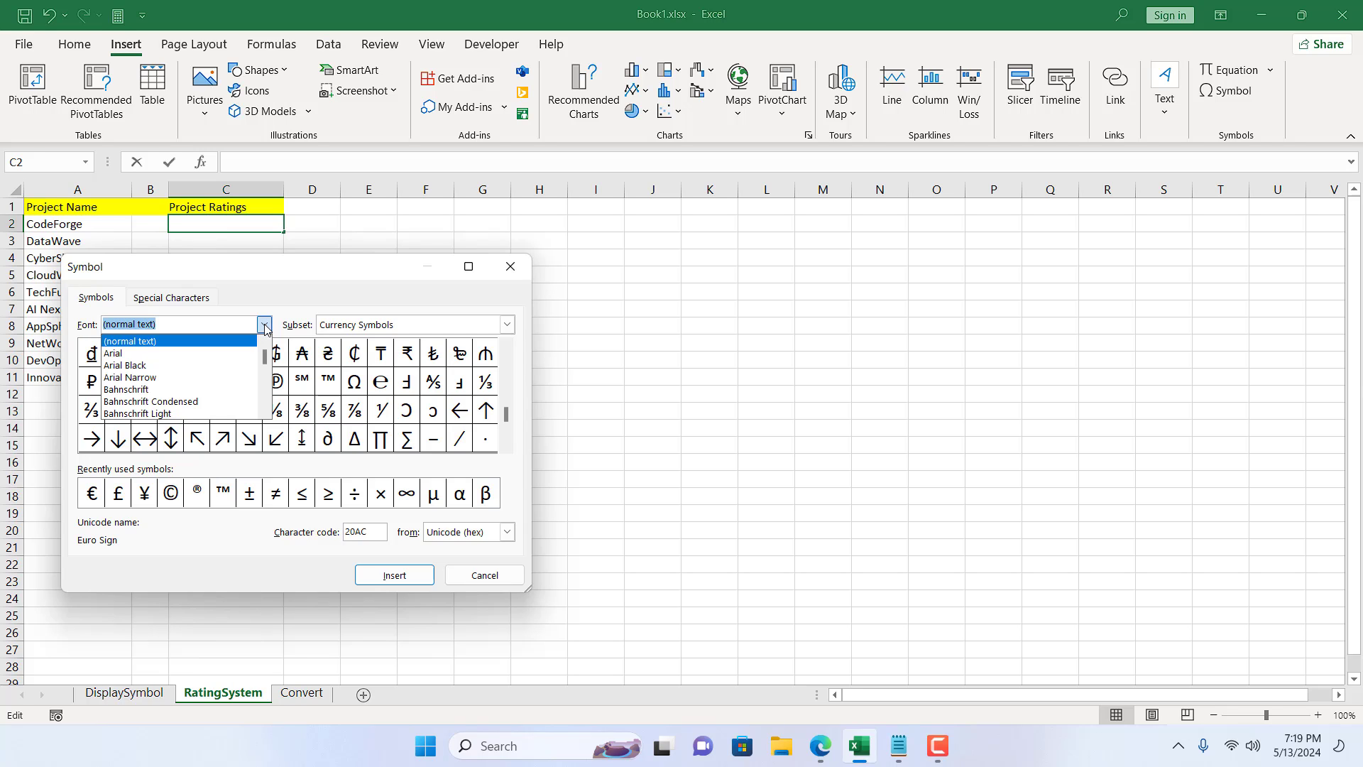
scroll(197, 371, "down", 10)
scroll(197, 371, "down", 12)
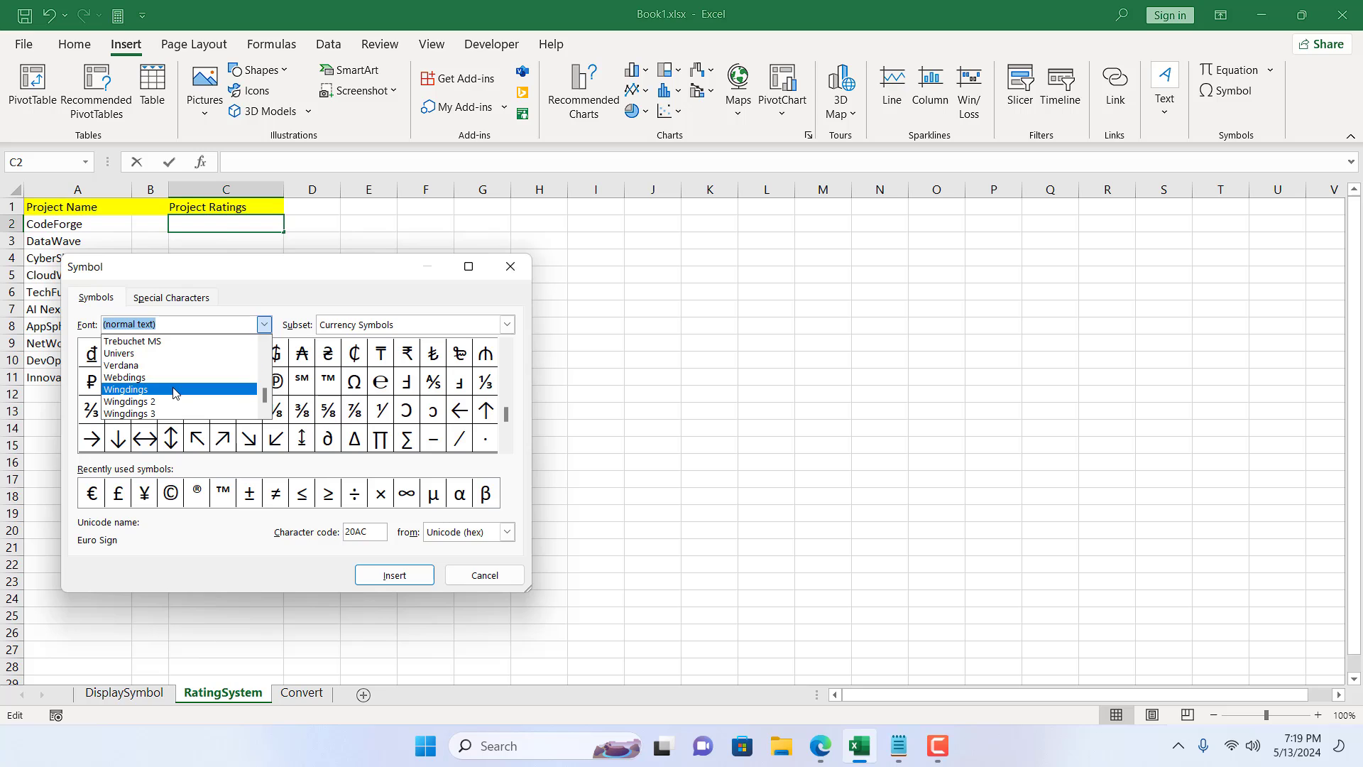
left_click(173, 389)
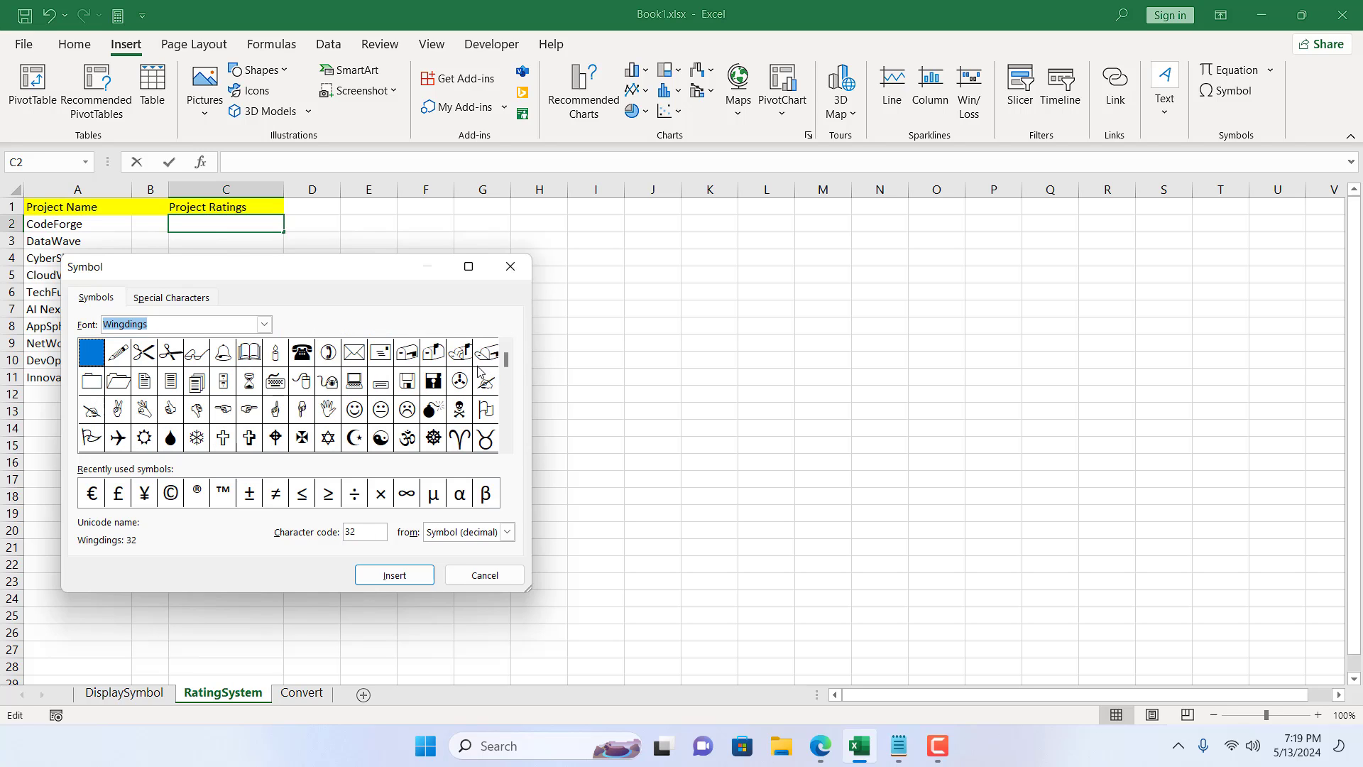
Step: Look up the character code of the solid five-pointed star in Wingdings and close the dialog without inserting it
left_click(507, 449)
left_click(506, 449)
left_click(507, 449)
left_click(507, 448)
left_click(506, 449)
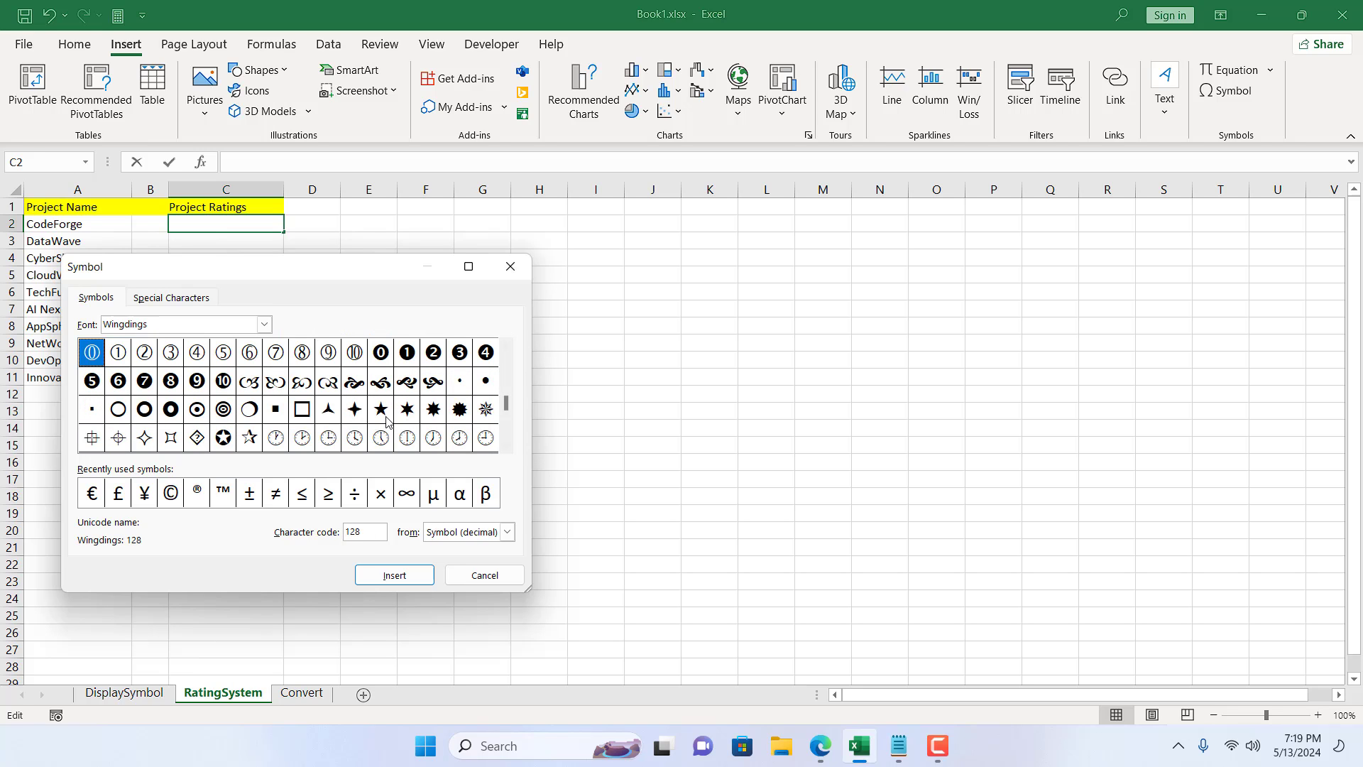
left_click(384, 416)
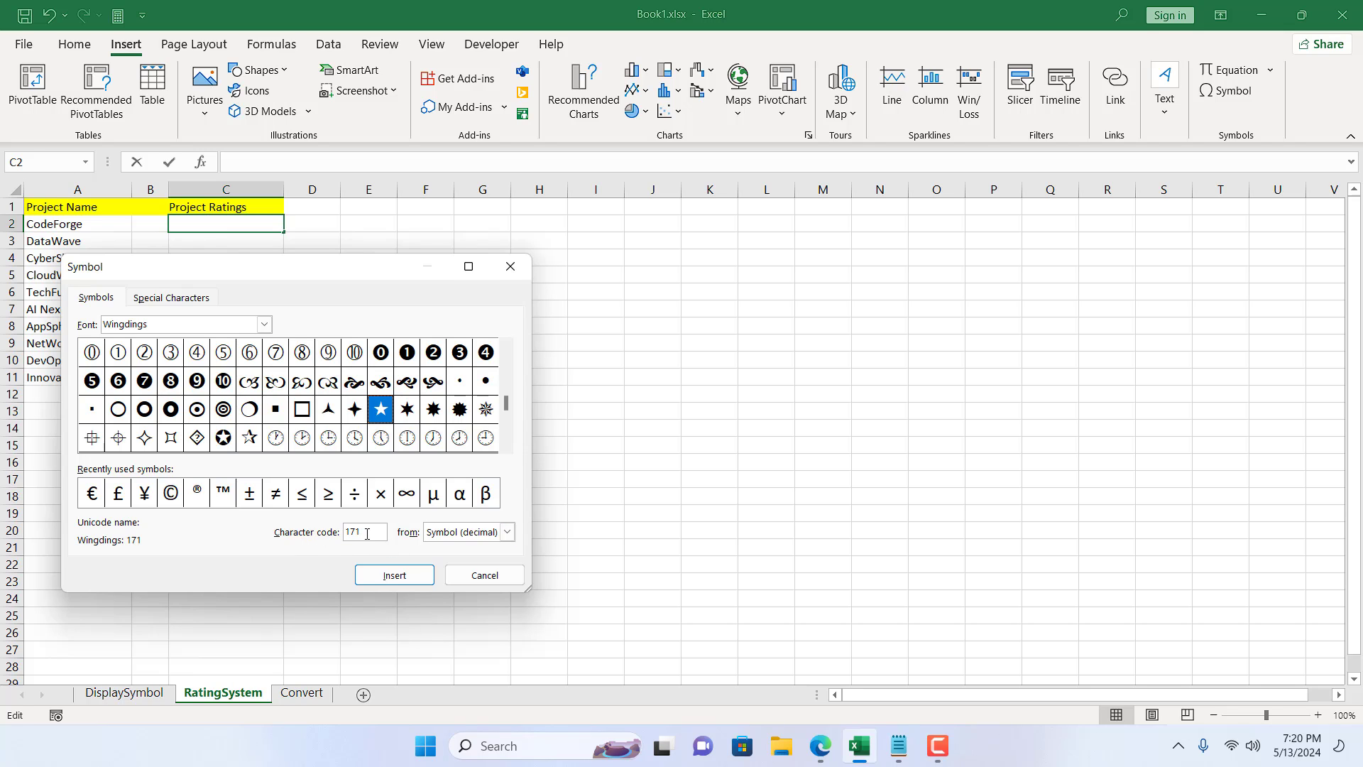
left_click(508, 267)
left_click(461, 326)
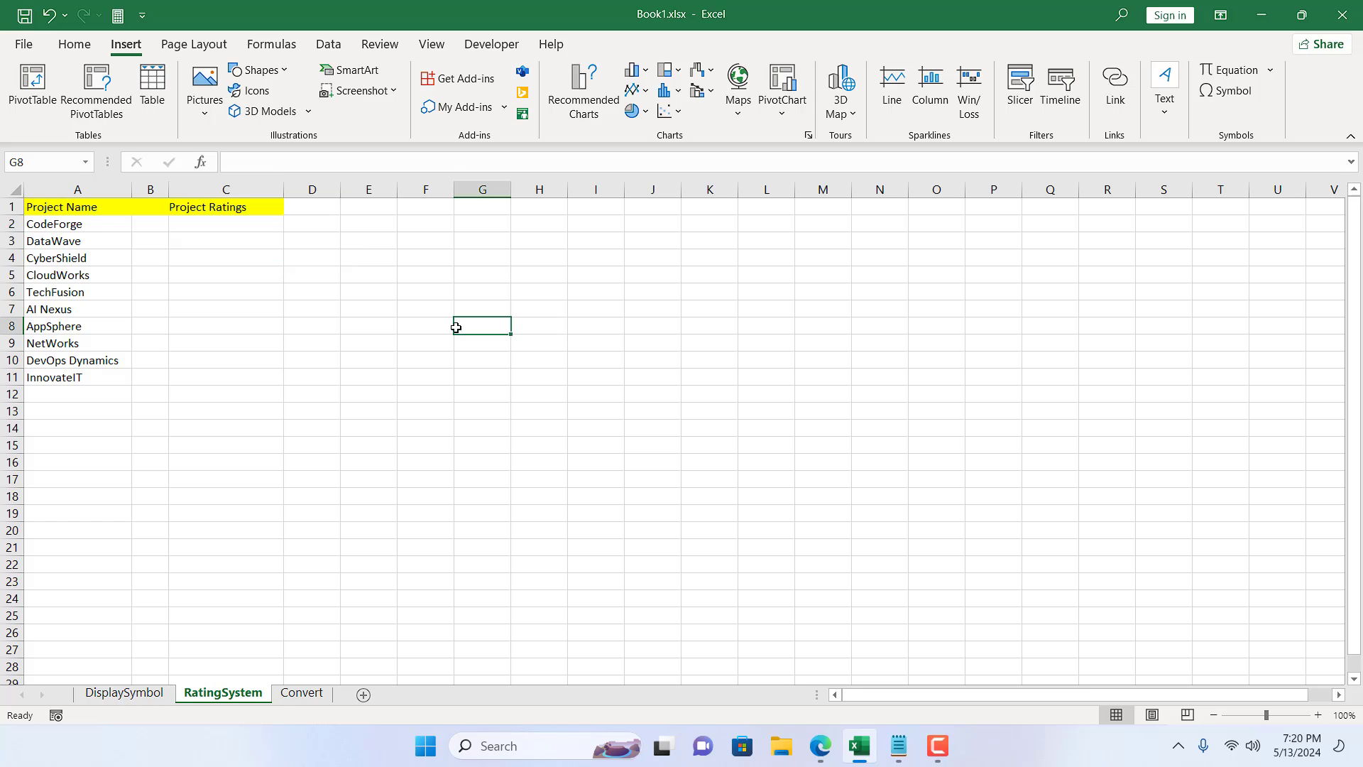
Step: Enter 1 as the CodeForge rating in cell B2
left_click(174, 222)
left_click(159, 222)
type("1")
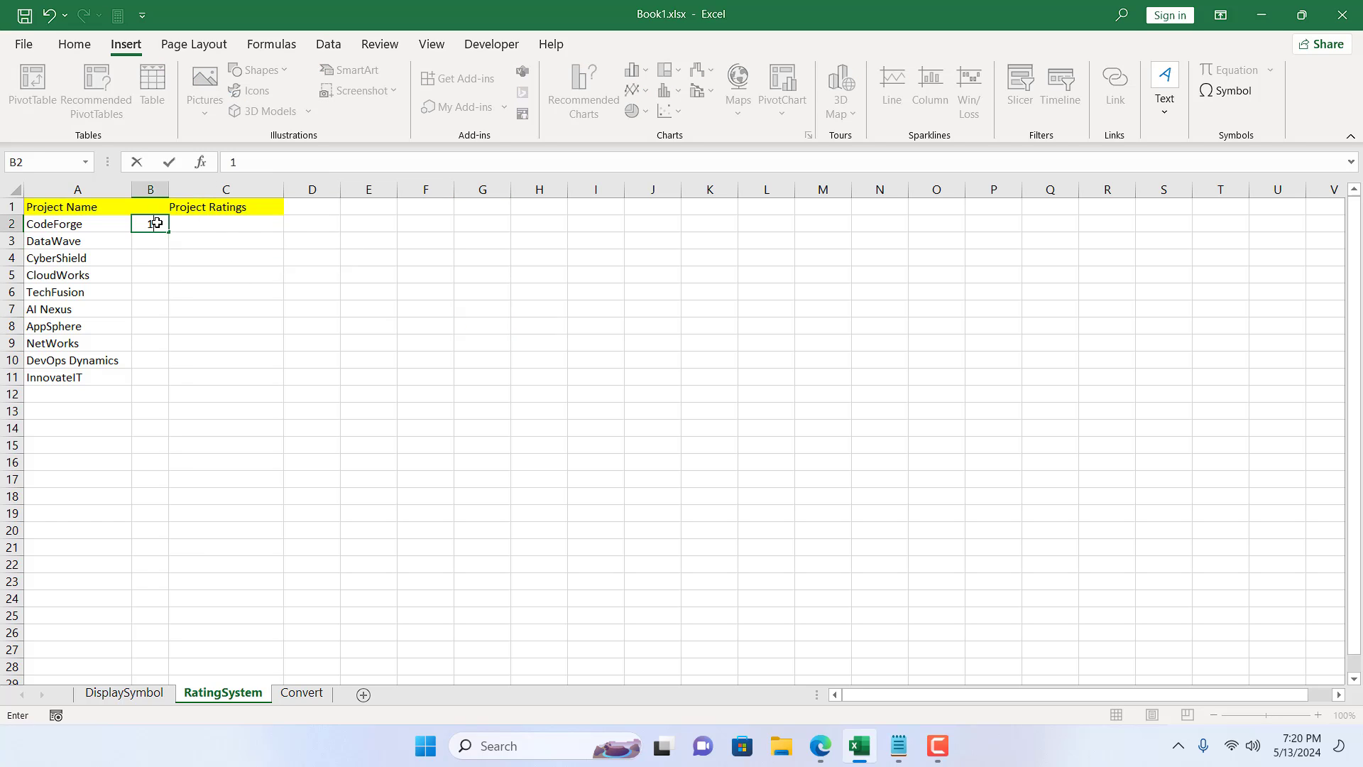
left_click(211, 255)
Step: Enter the formula =REPT(CHAR(171),B2) in cell C2 to repeat the character by the CodeForge rating
left_click(212, 227)
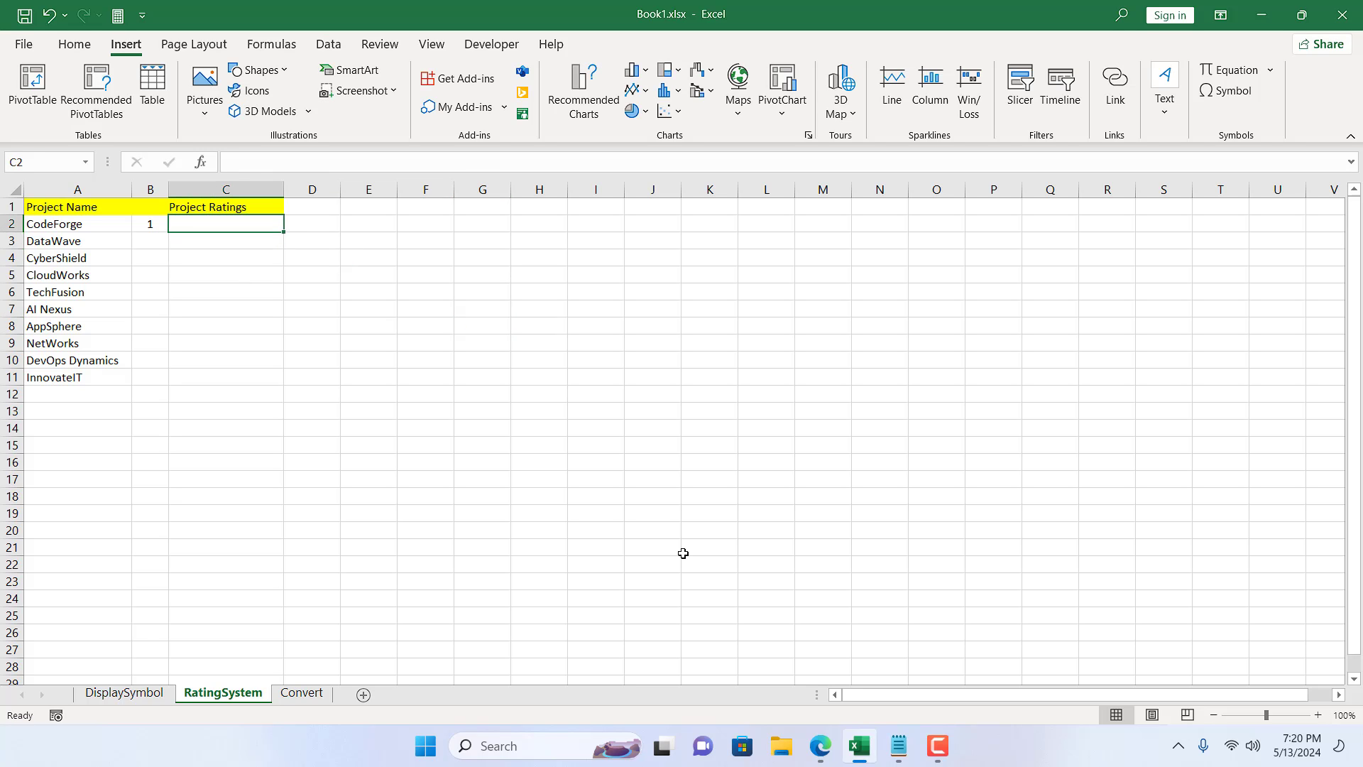
type("=")
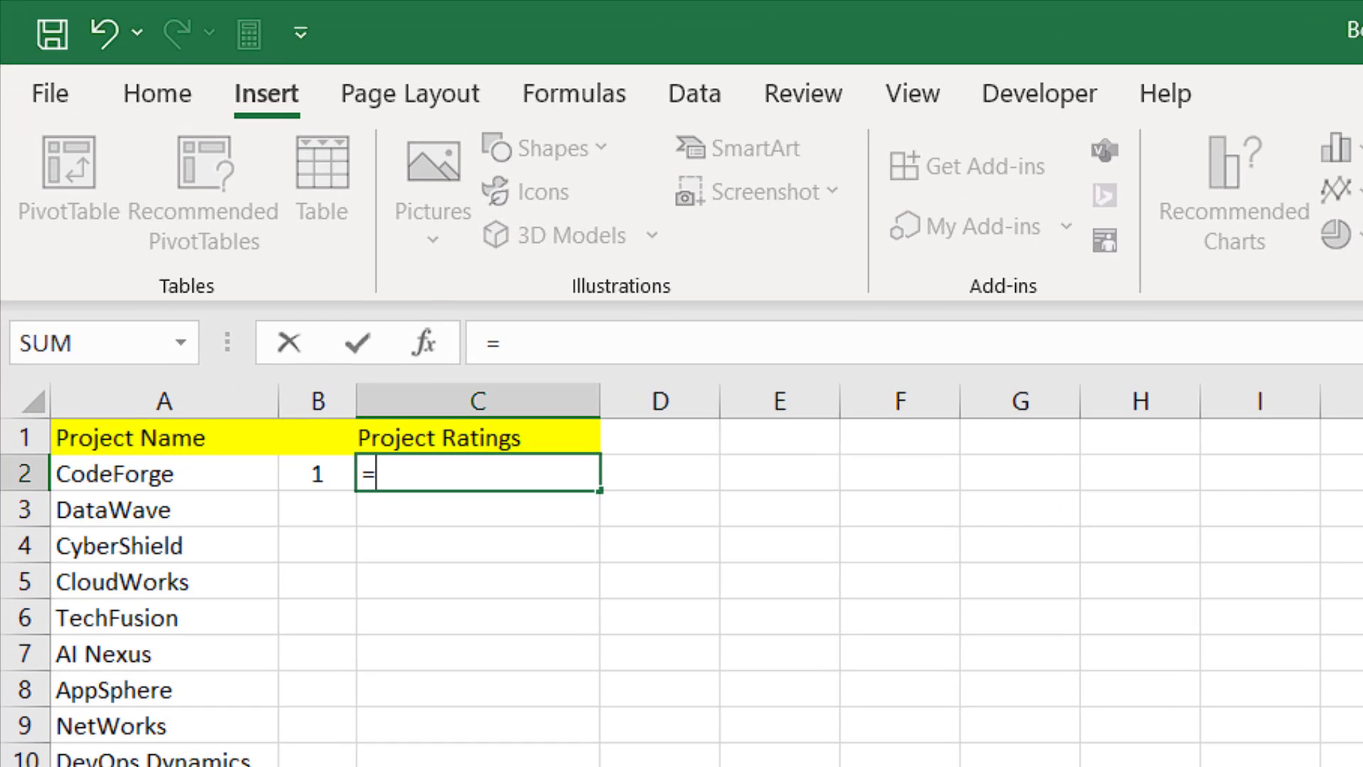
type("re")
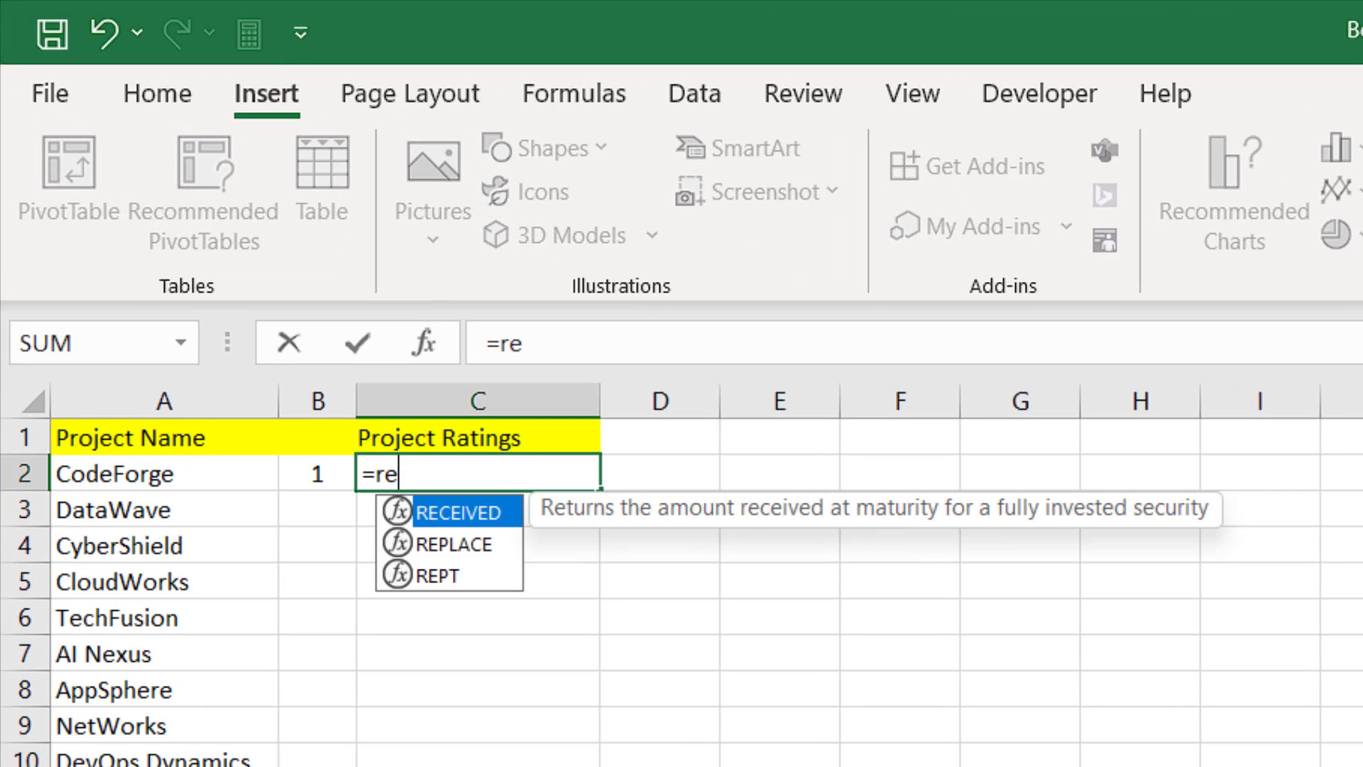
left_click(460, 578)
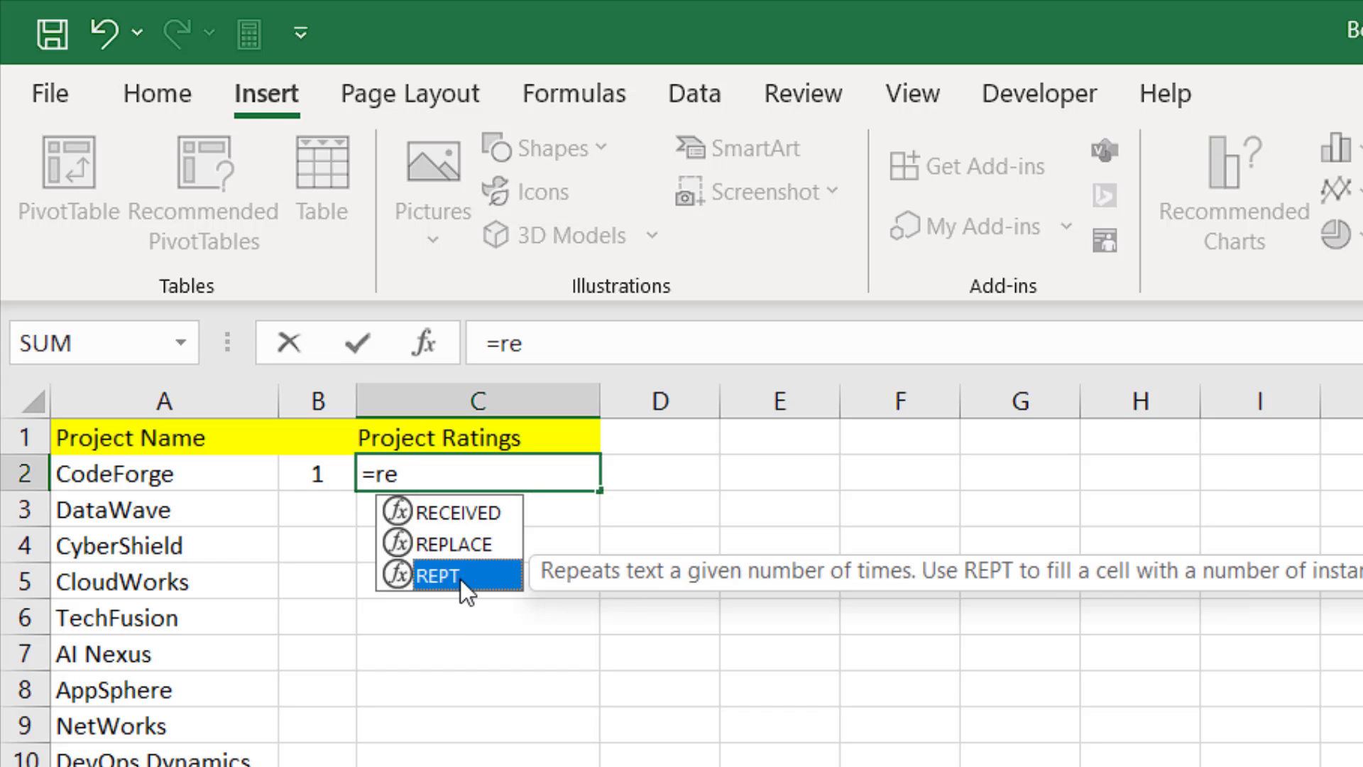
double_click(460, 578)
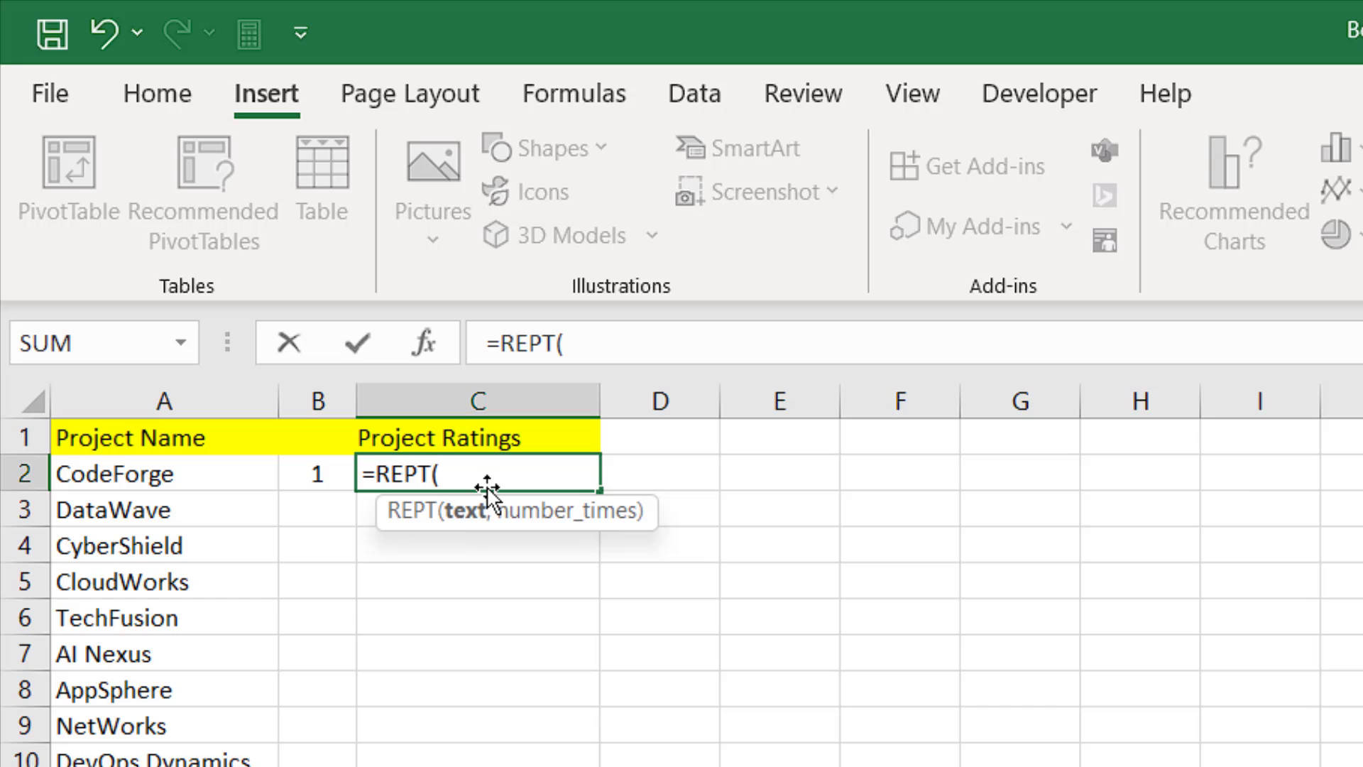
type("Char")
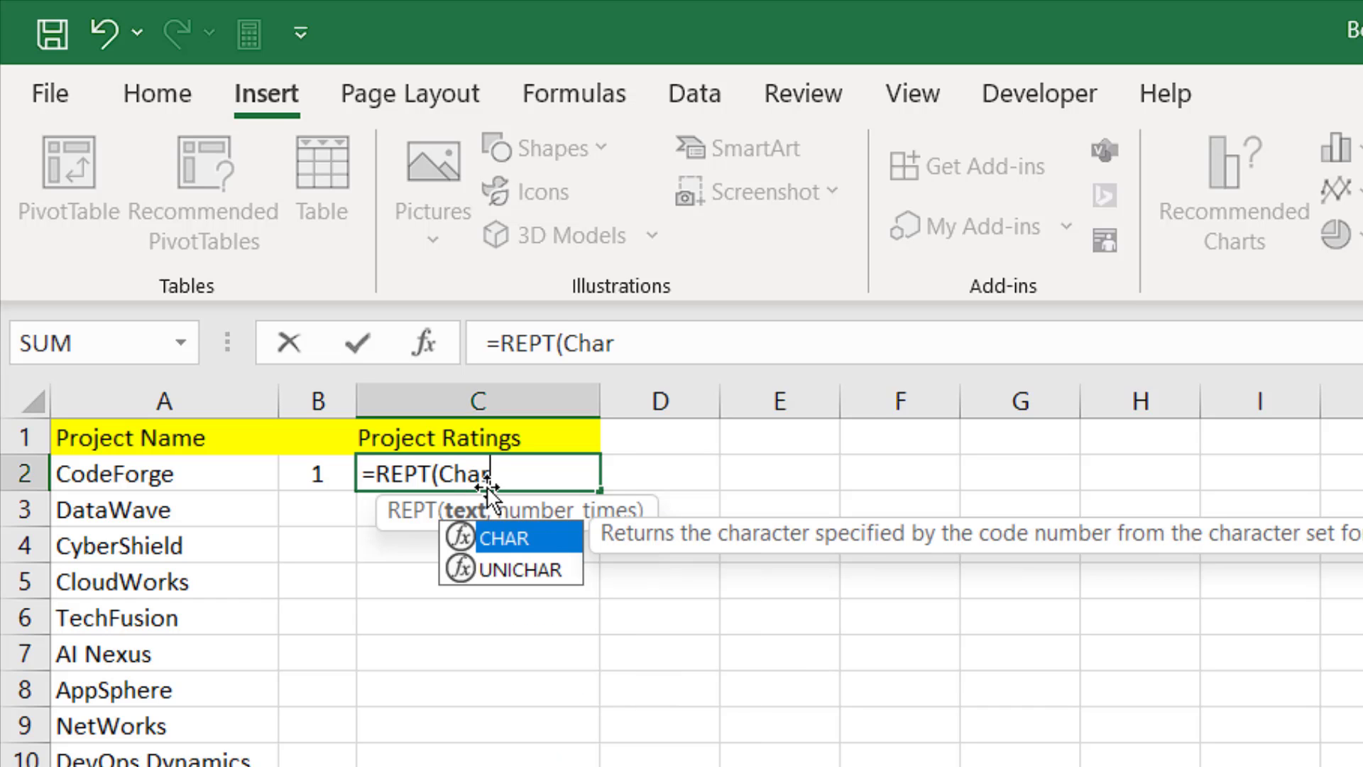
double_click(515, 538)
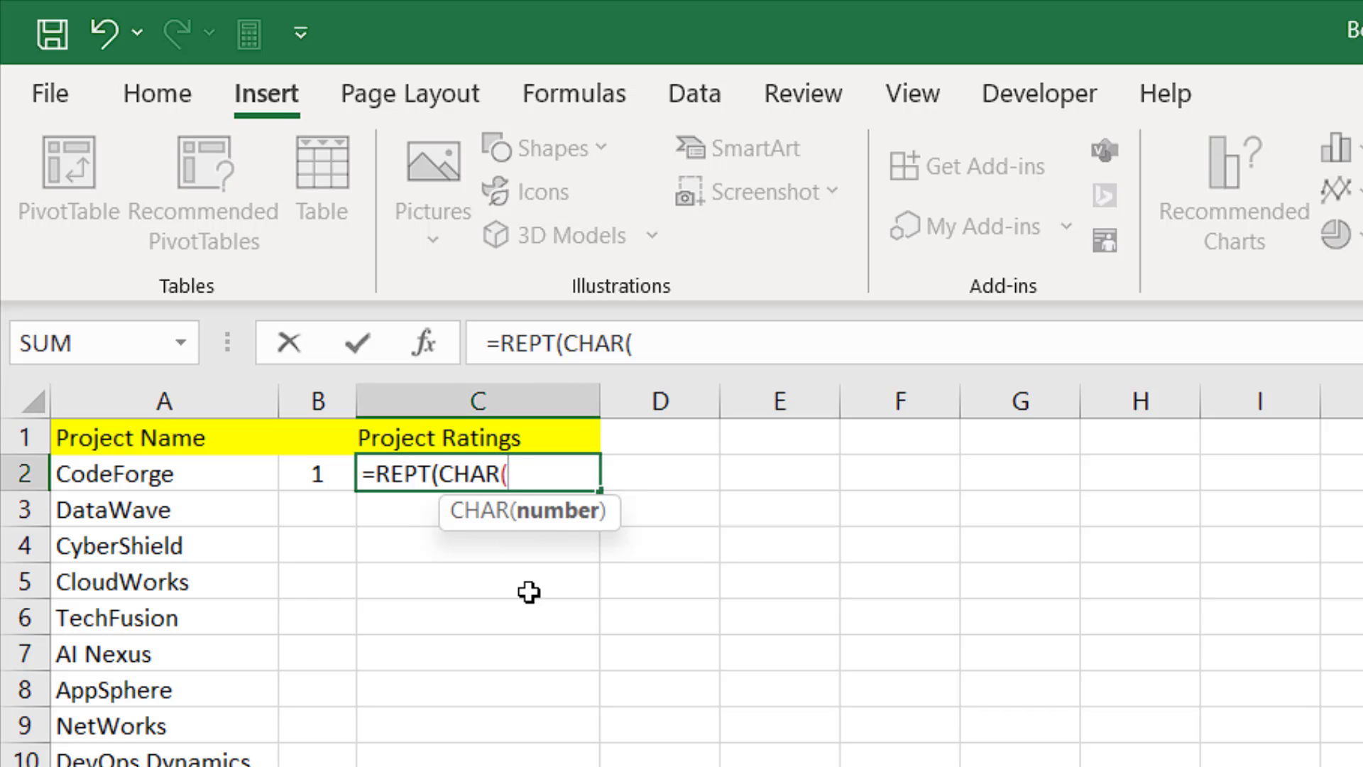
type("171)")
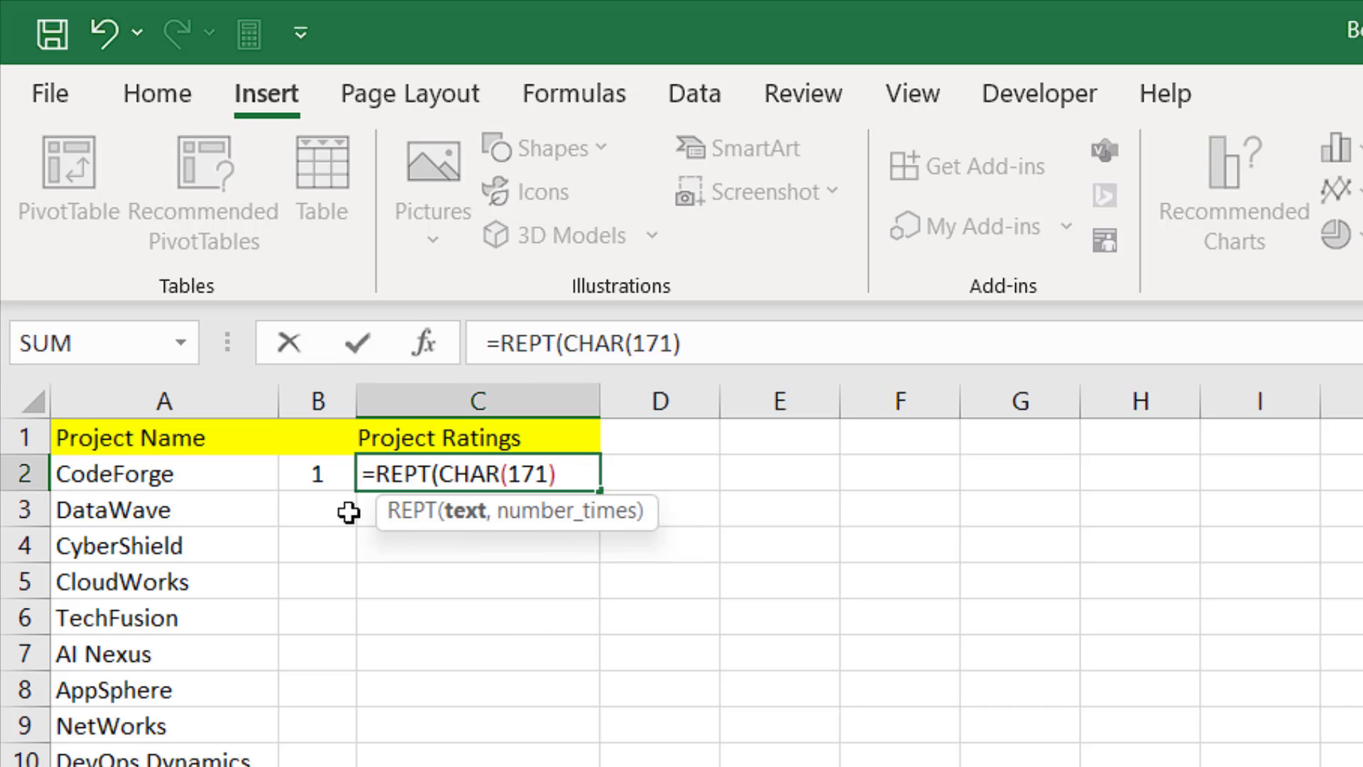
type(",")
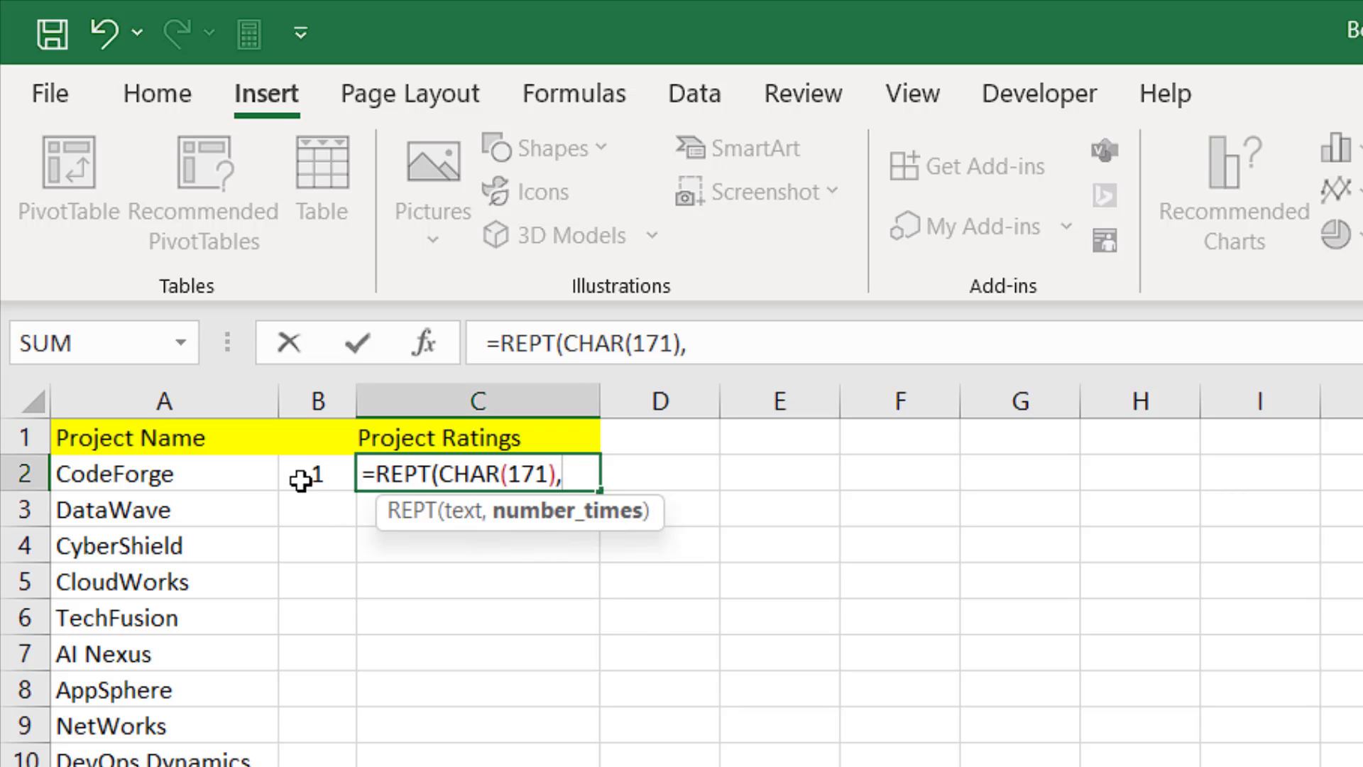
left_click(301, 481)
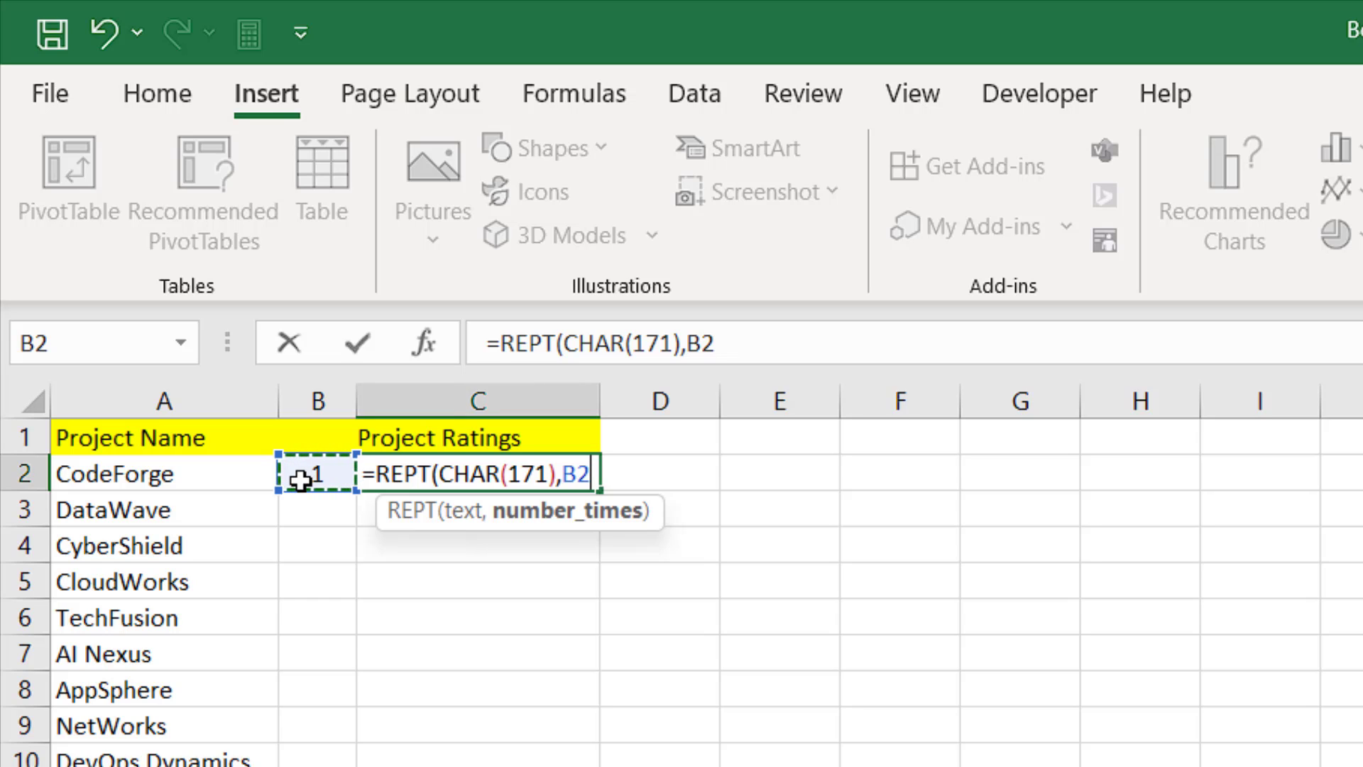
type(")")
key("Return")
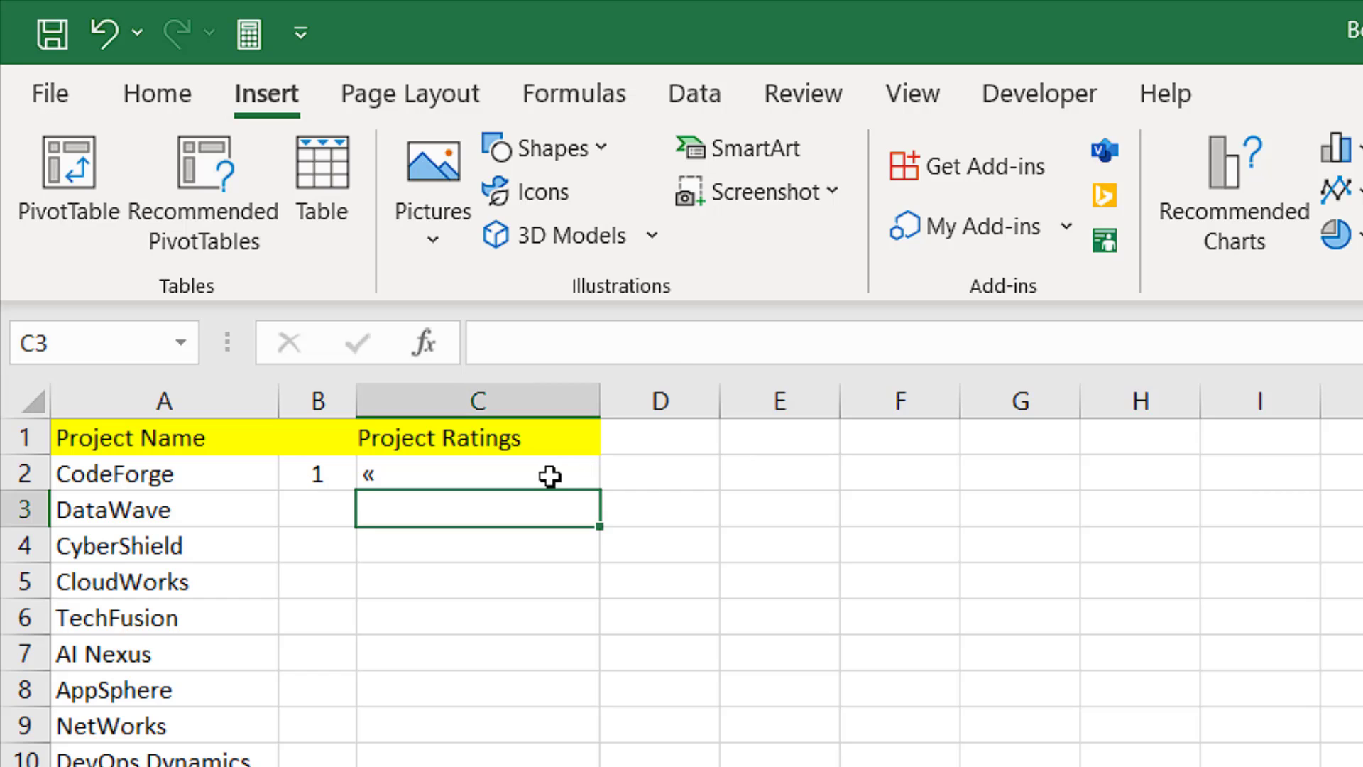
Step: Change the CodeForge rating in cell B2 to 2 to test the repeating formula
left_click(542, 477)
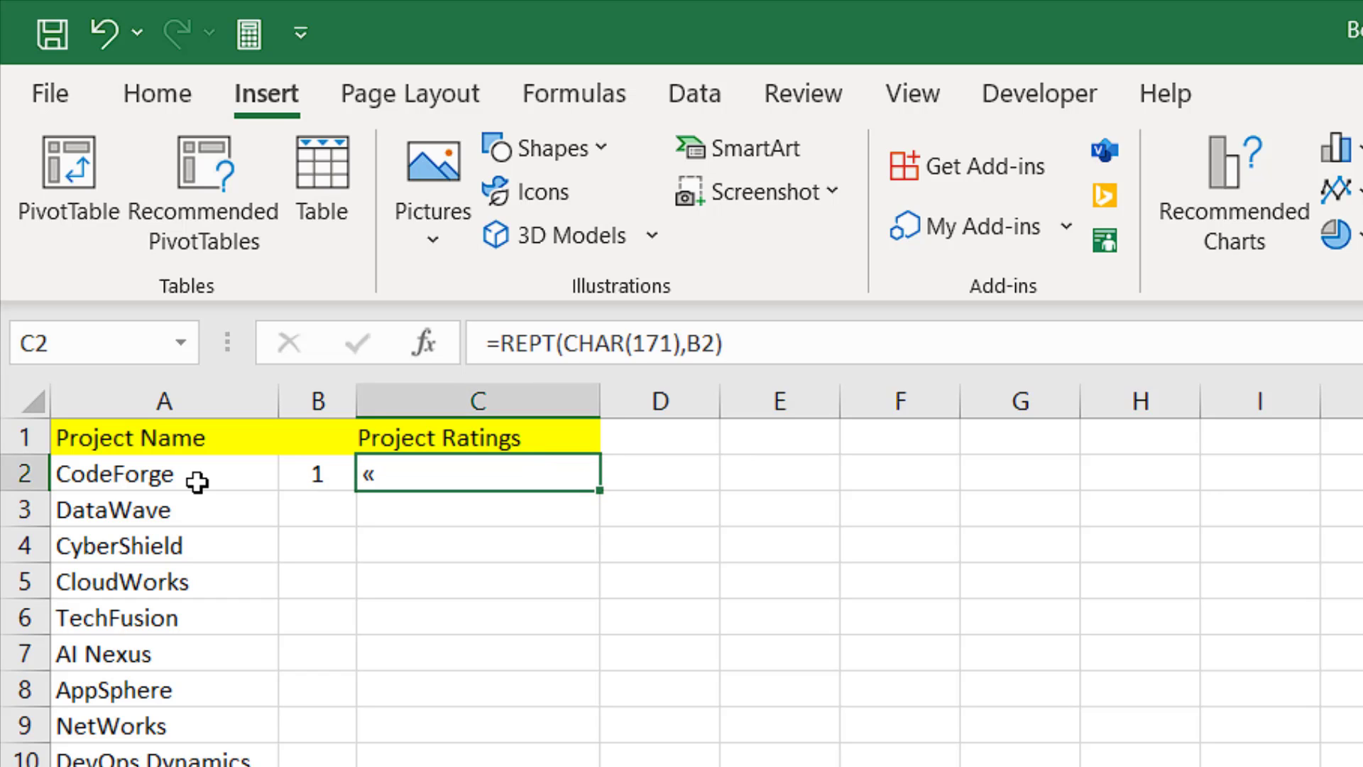
left_click(351, 474)
type("2")
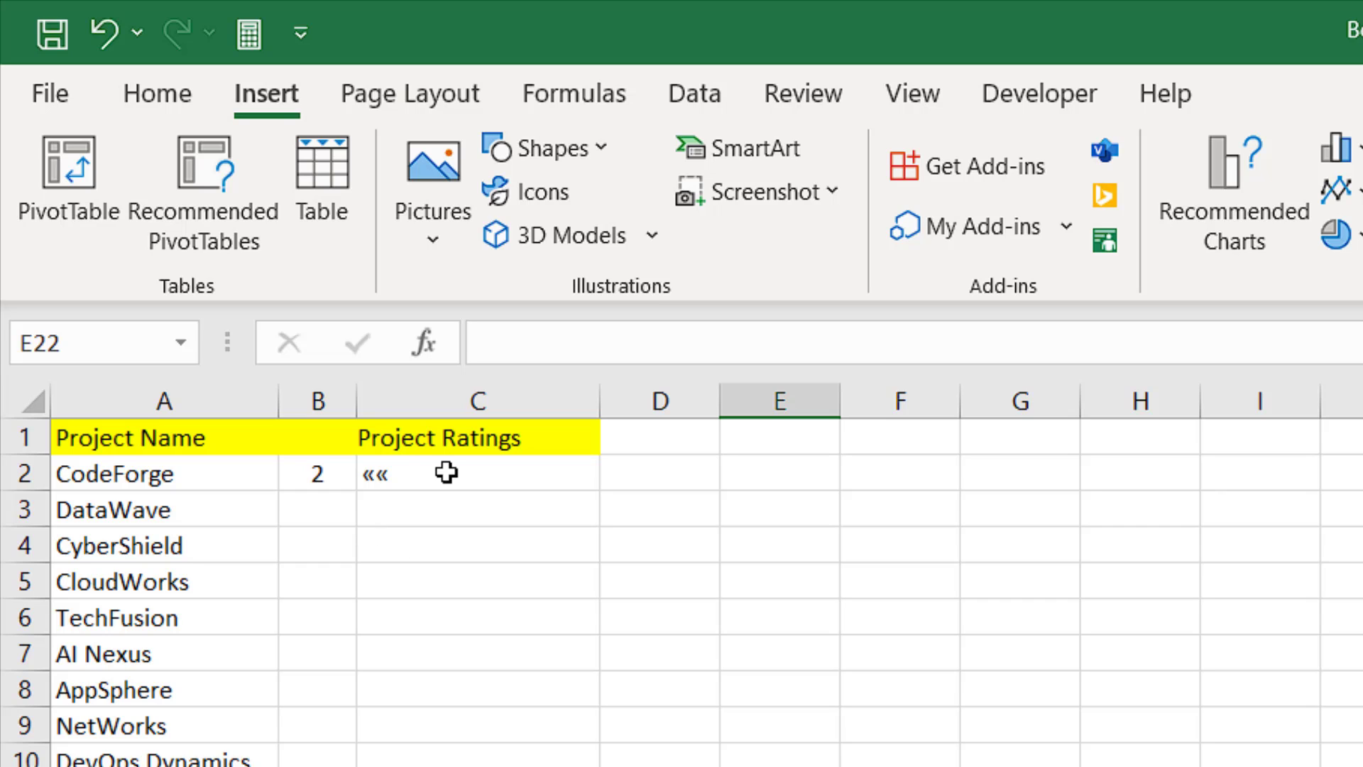
left_click(319, 472)
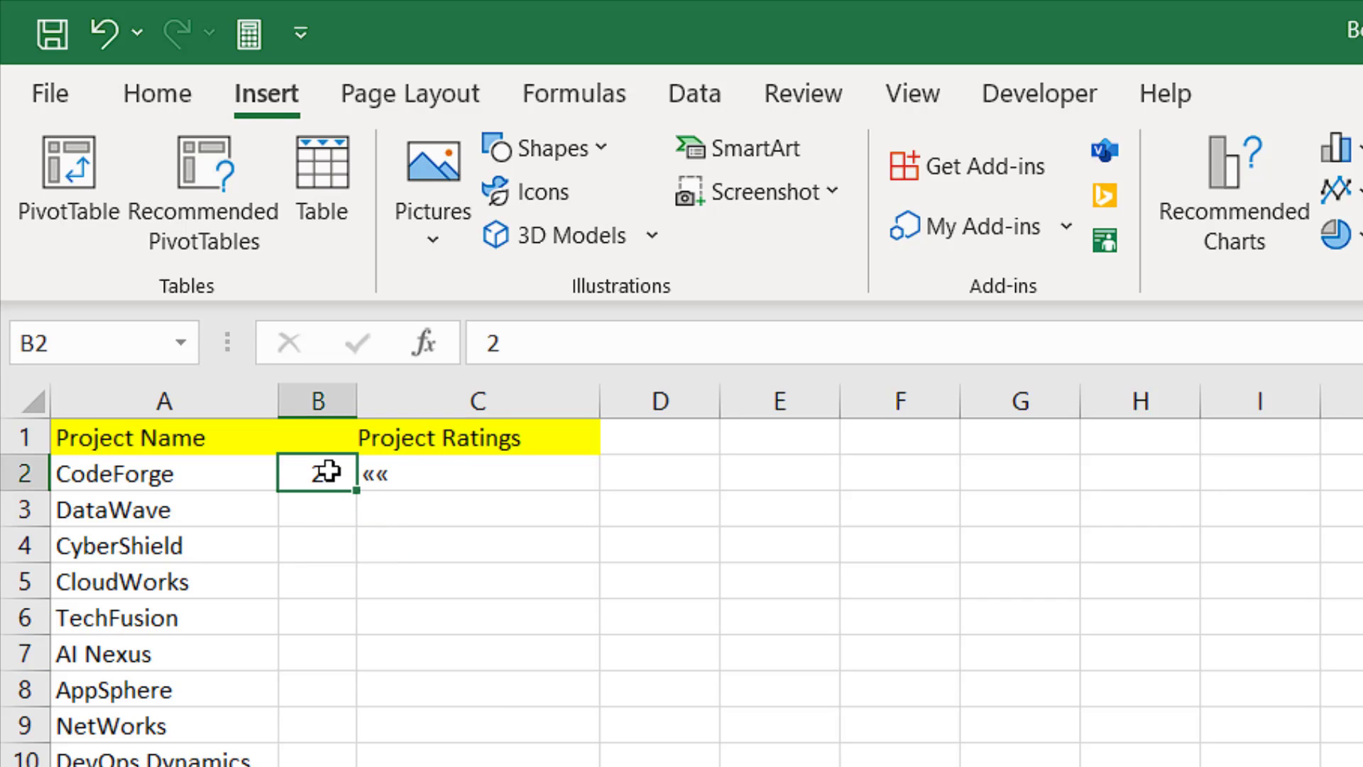
Step: Set the font of column C from cell C2 down to the last sheet row to Wingdings
left_click(433, 475)
left_click(144, 105)
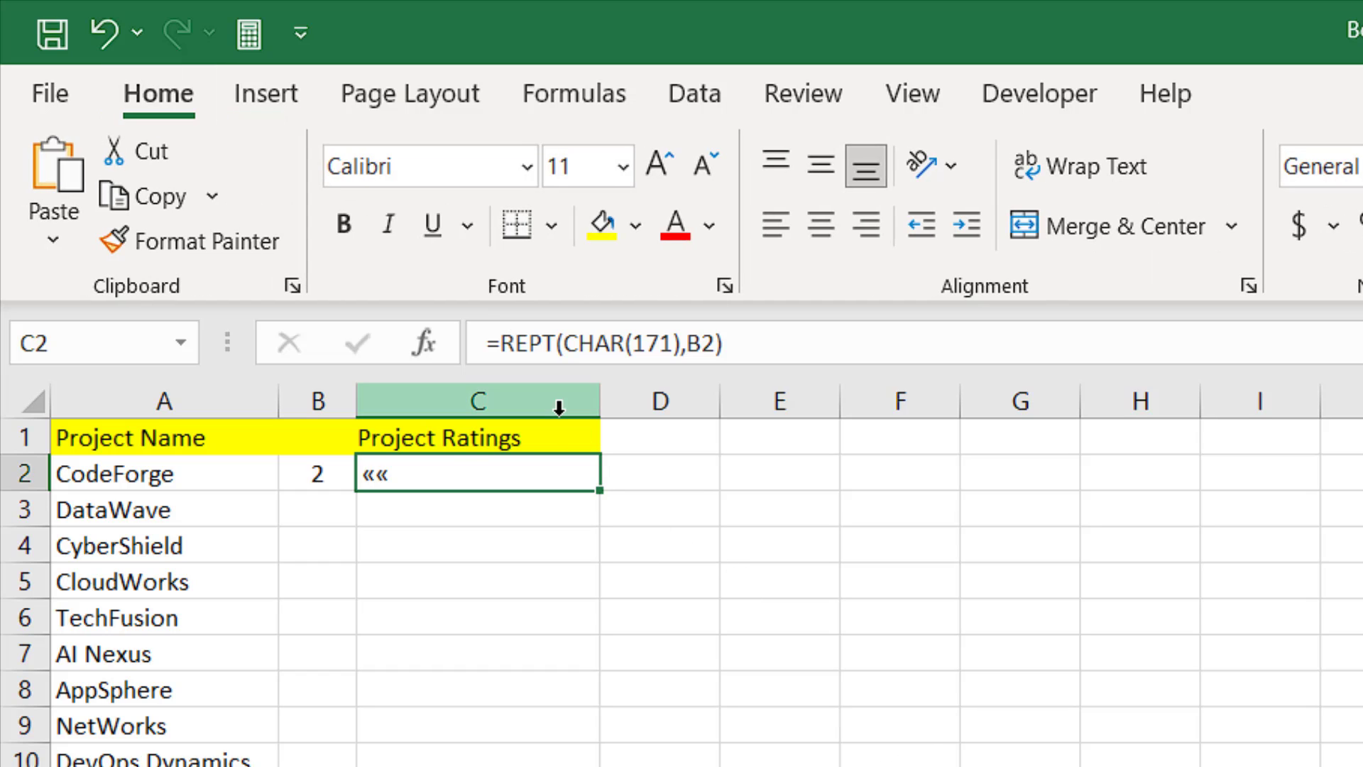
left_click_drag(453, 468, 454, 765)
left_click(455, 474)
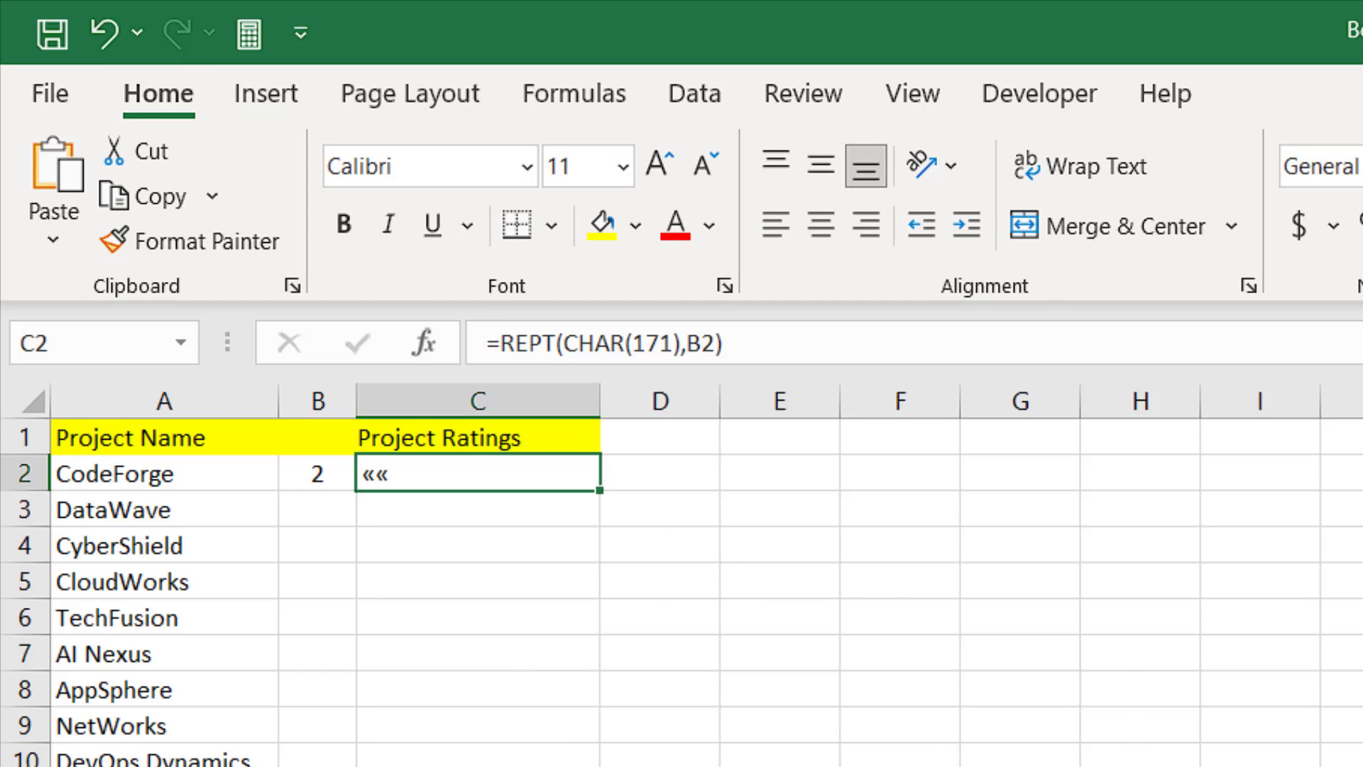
key("ctrl+shift+Down")
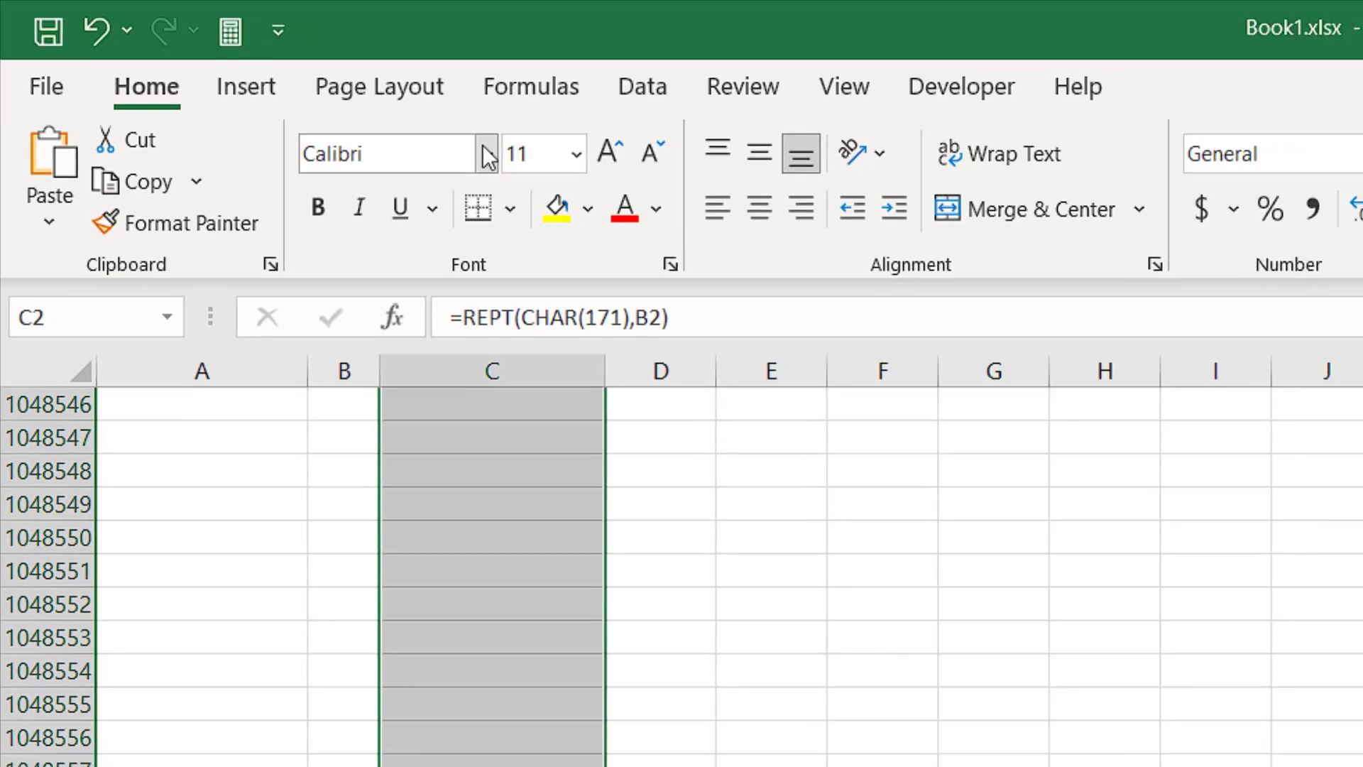
left_click(526, 166)
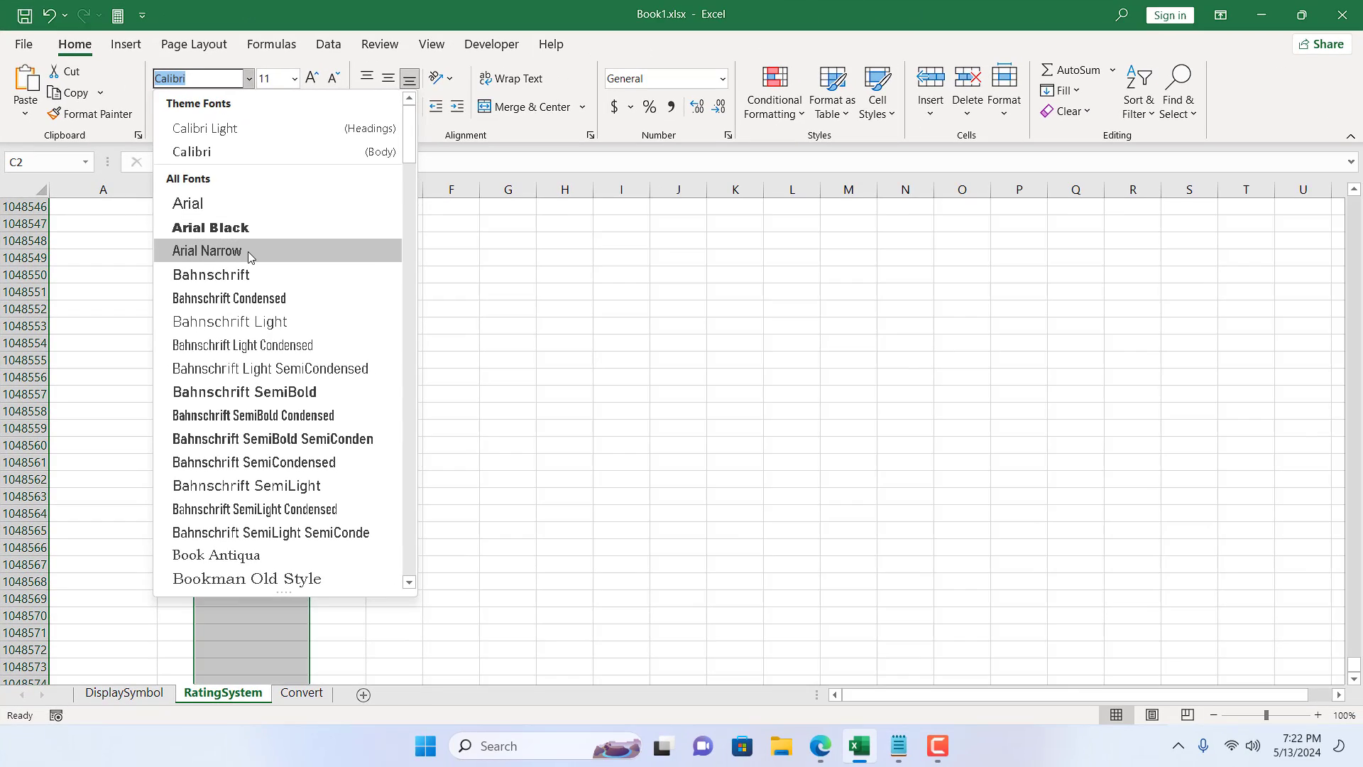
scroll(250, 257, "down", 20)
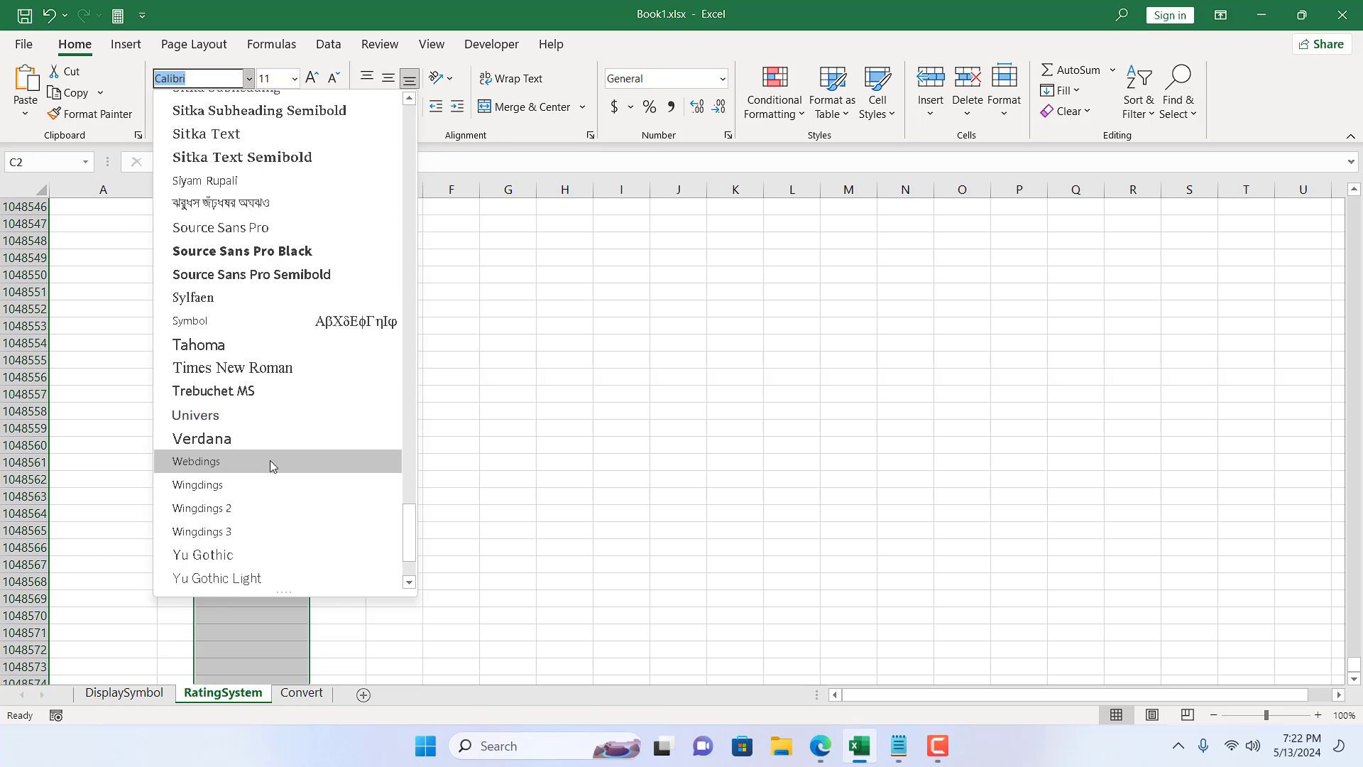
left_click(226, 485)
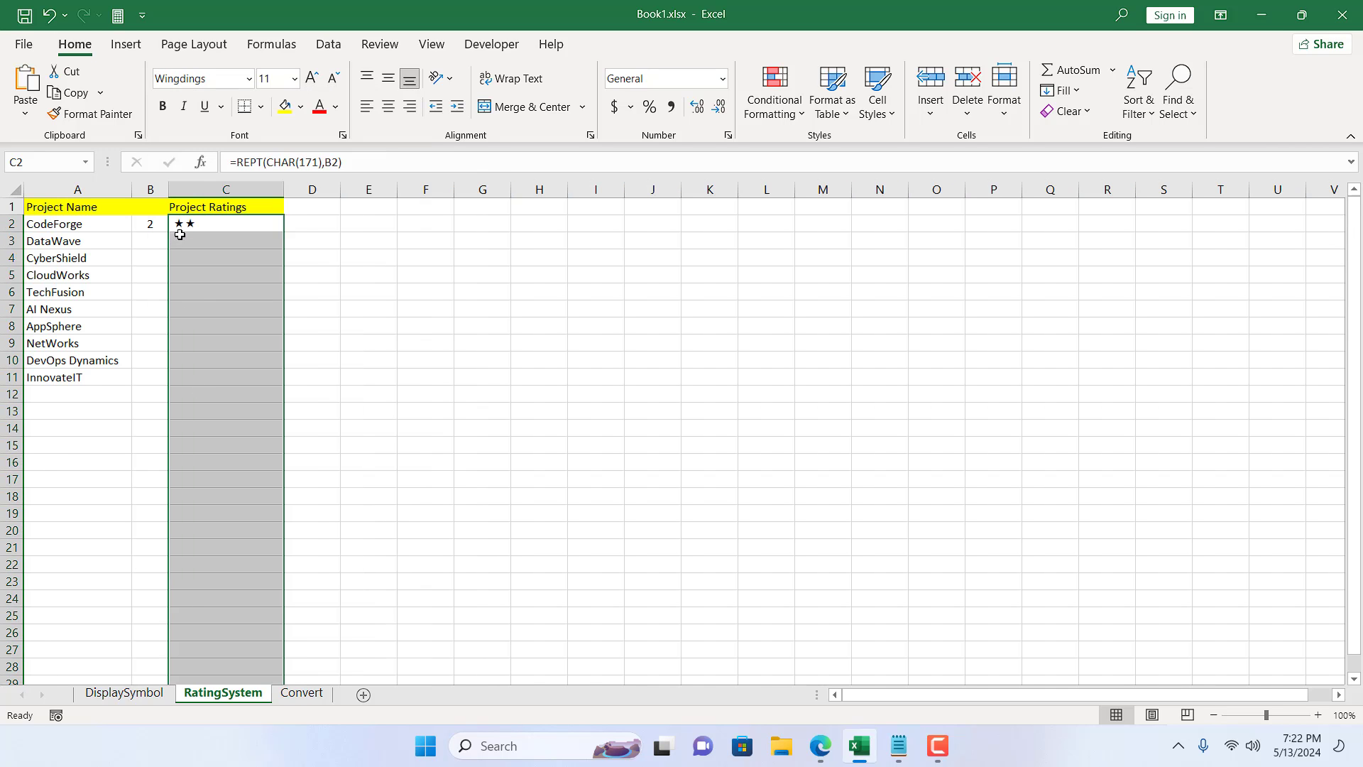
left_click(186, 226)
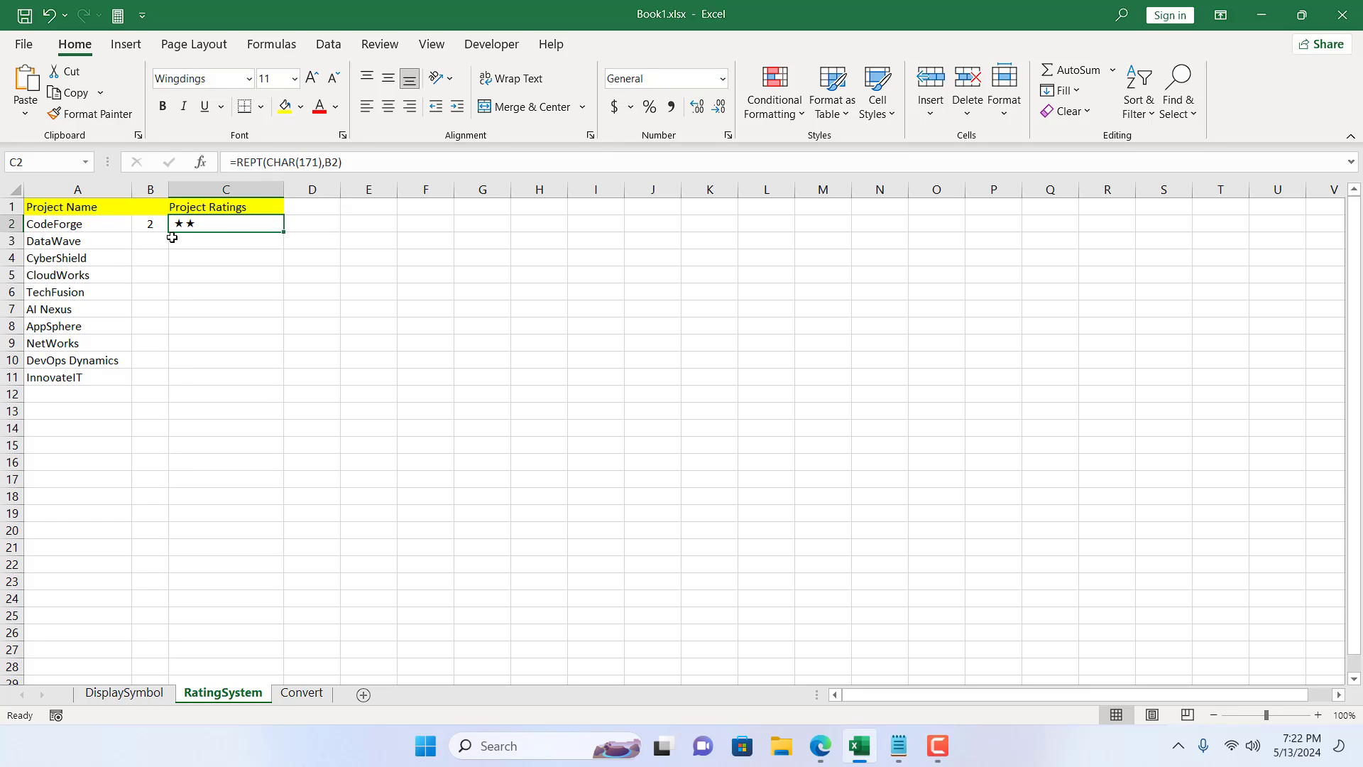
Step: Set the CodeForge rating in cell B2 to 3 and fill the C2 formula down through C11
left_click(150, 222)
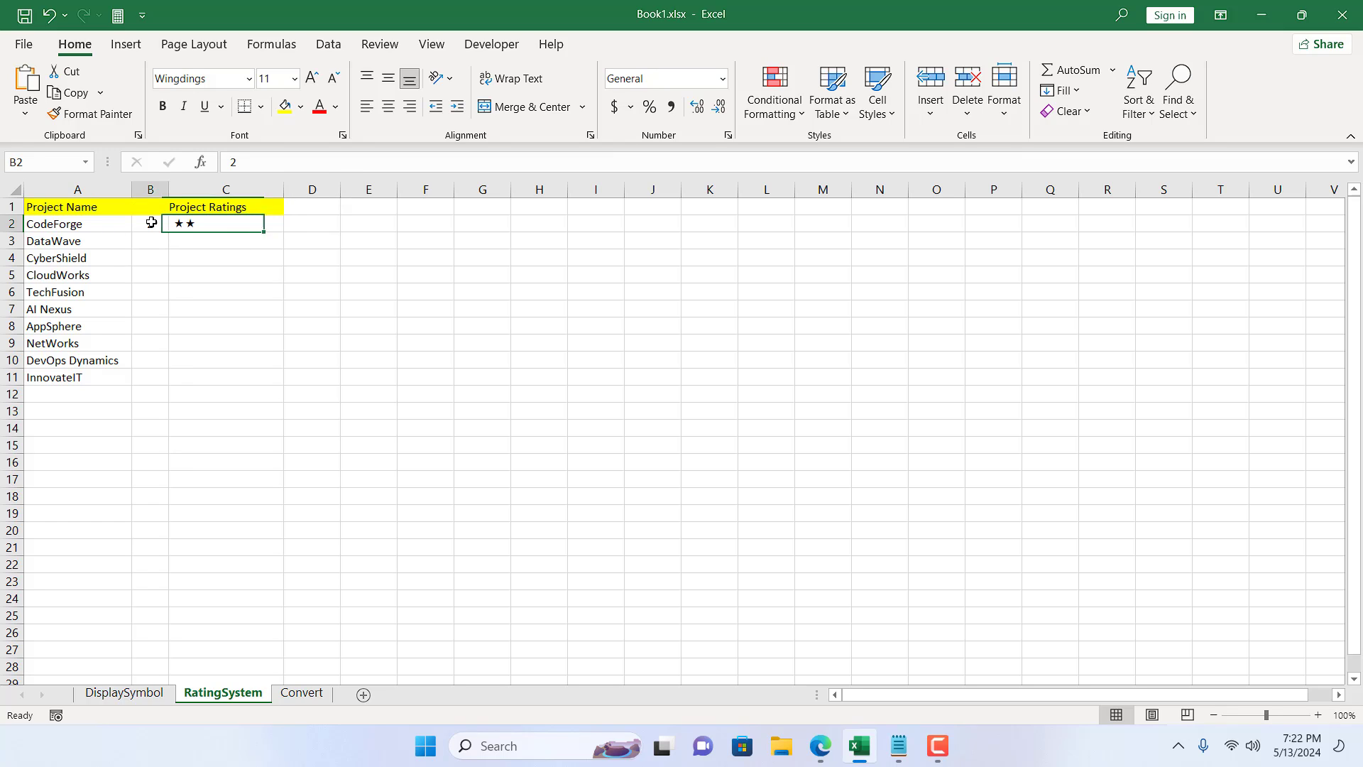
type("3")
left_click(290, 332)
left_click(237, 222)
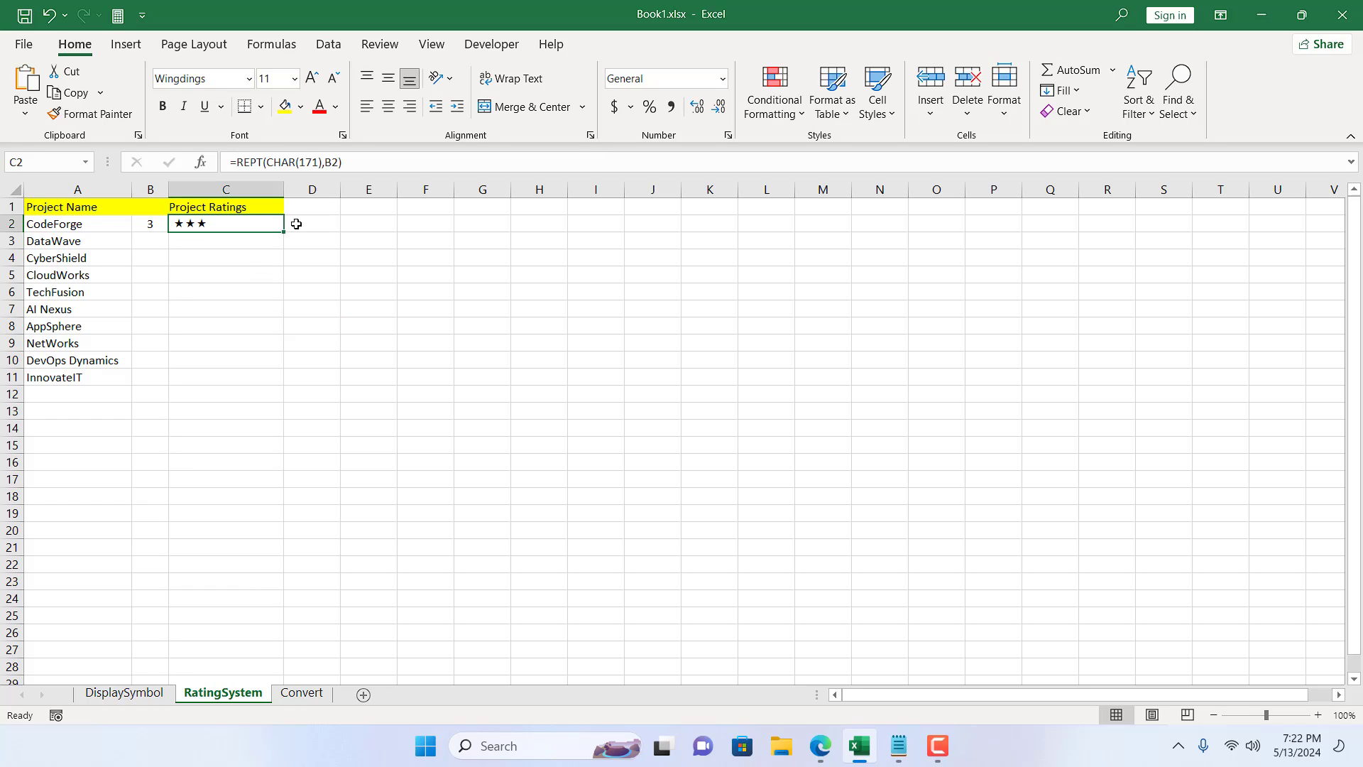
left_click_drag(284, 232, 266, 386)
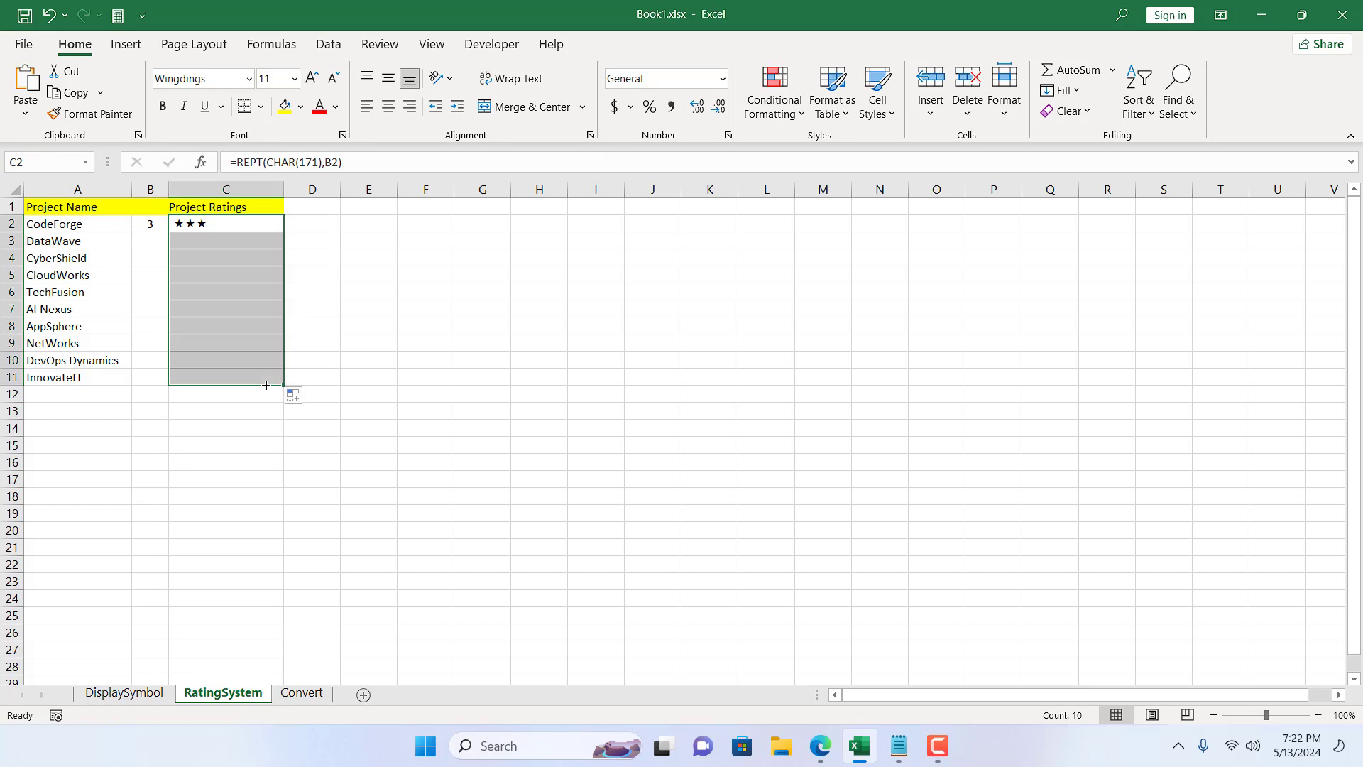
Step: Enter a rating of 4 for DataWave in cell B3 and 5 for CyberShield in cell B4
left_click(148, 235)
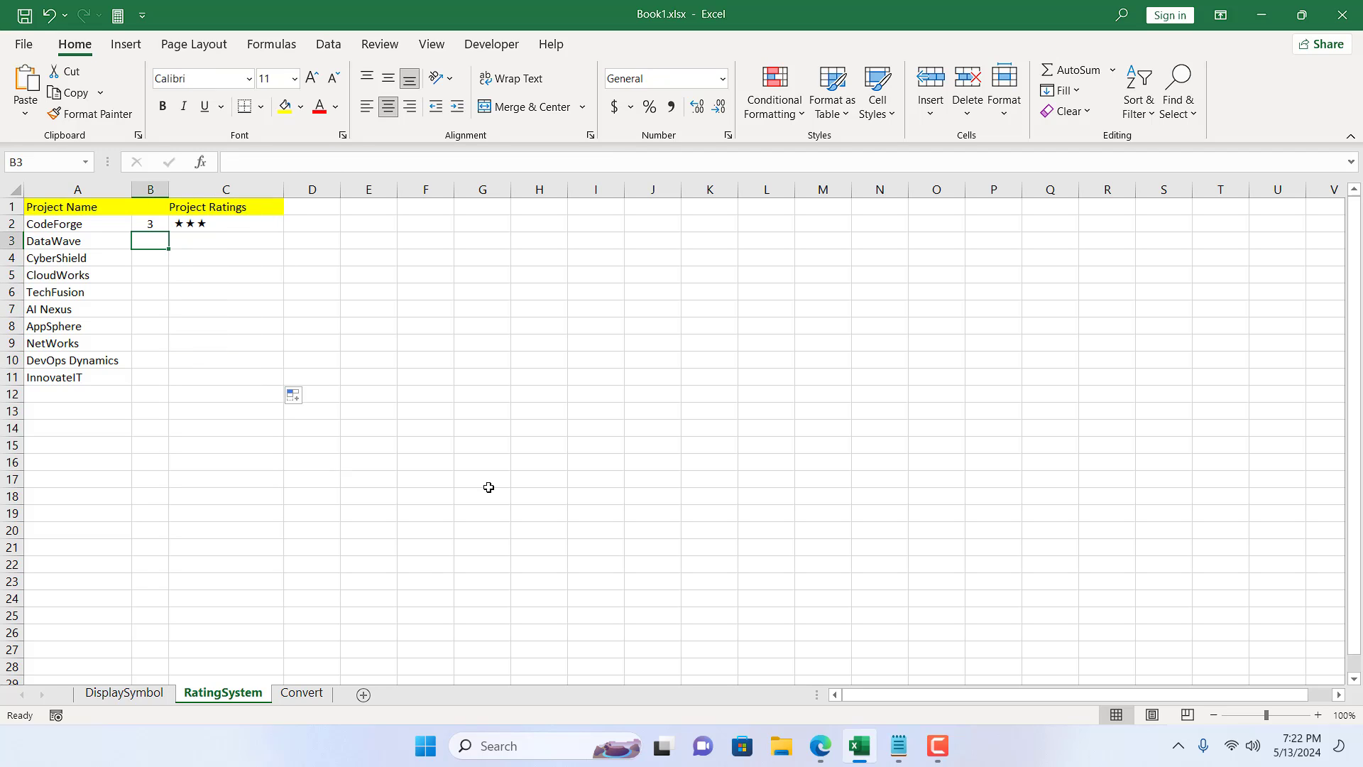
type("4")
key("Return")
type("5")
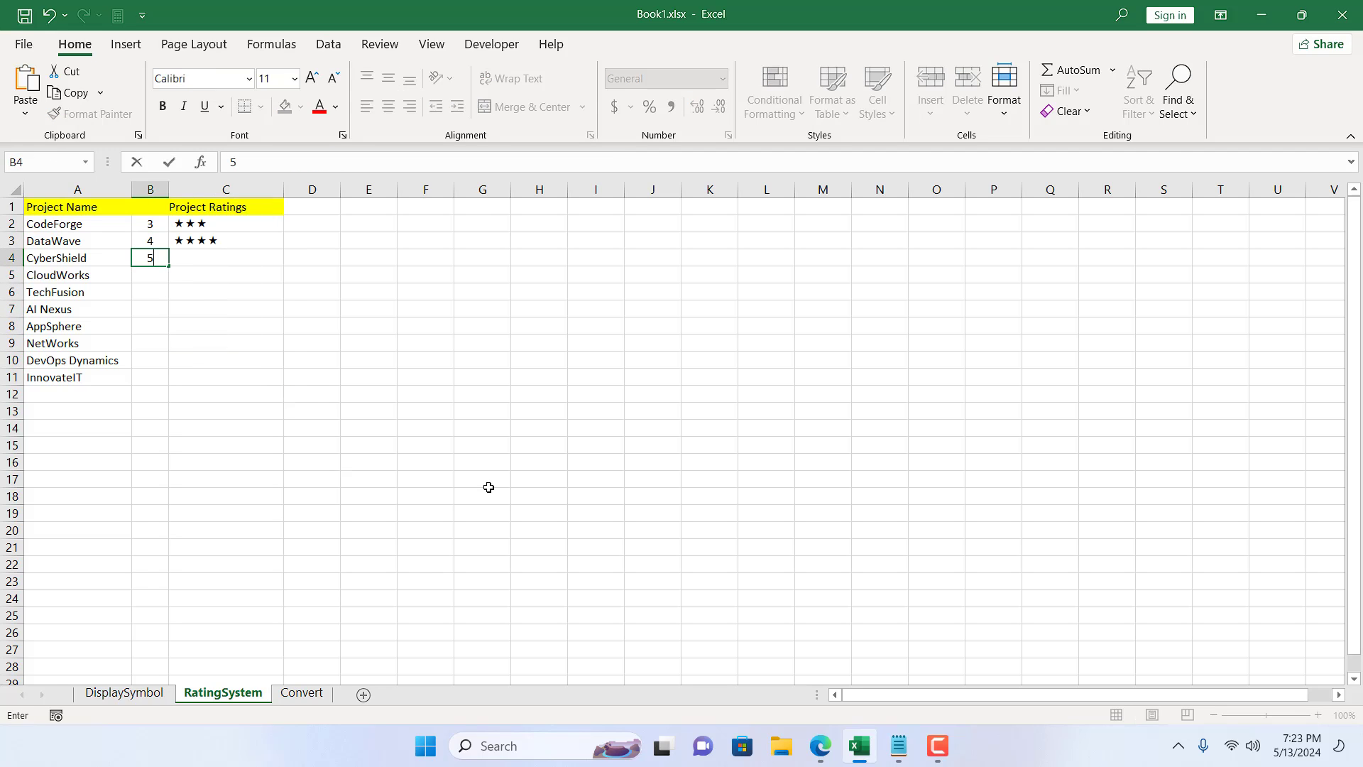
key("Return")
Step: Enter a test rating of 6 for CloudWorks in cell B5 and clear it again
type("6")
key("Return")
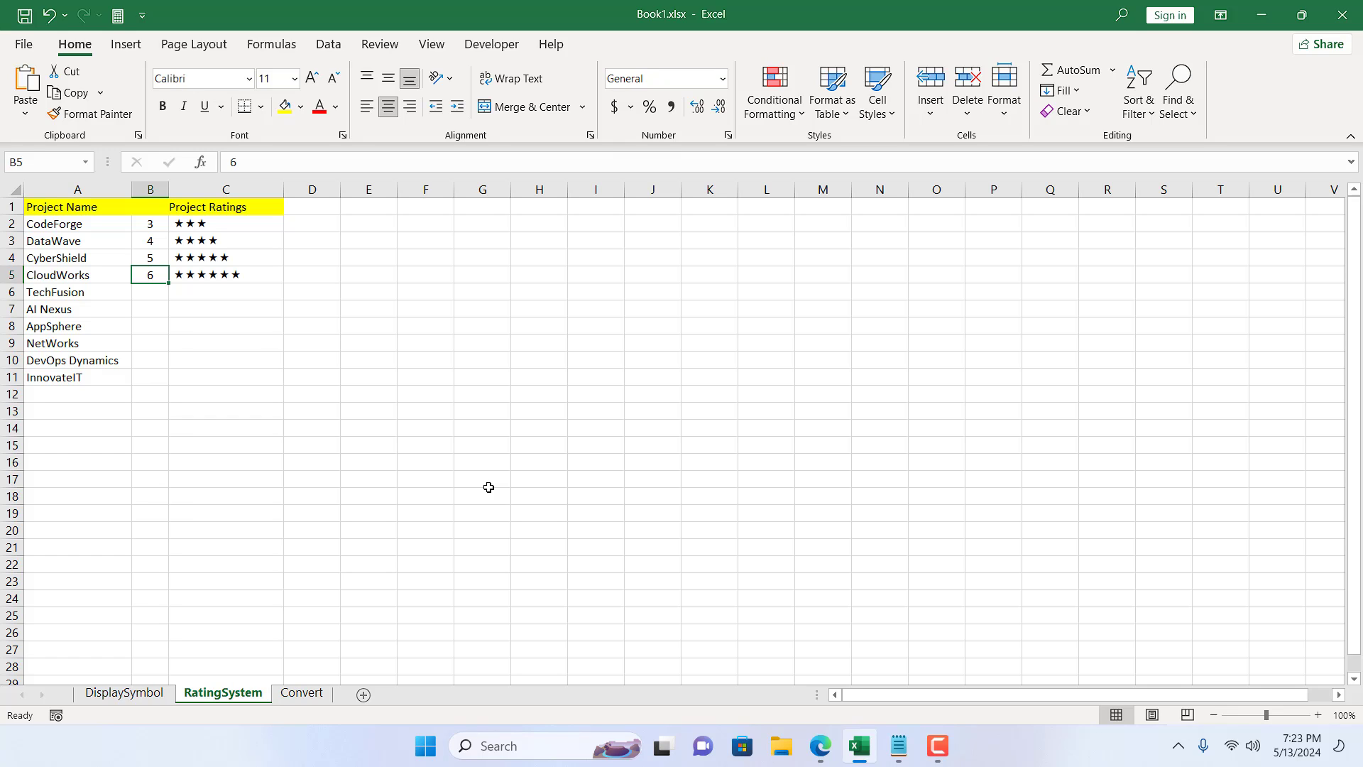
key("BackSpace")
left_click(471, 465)
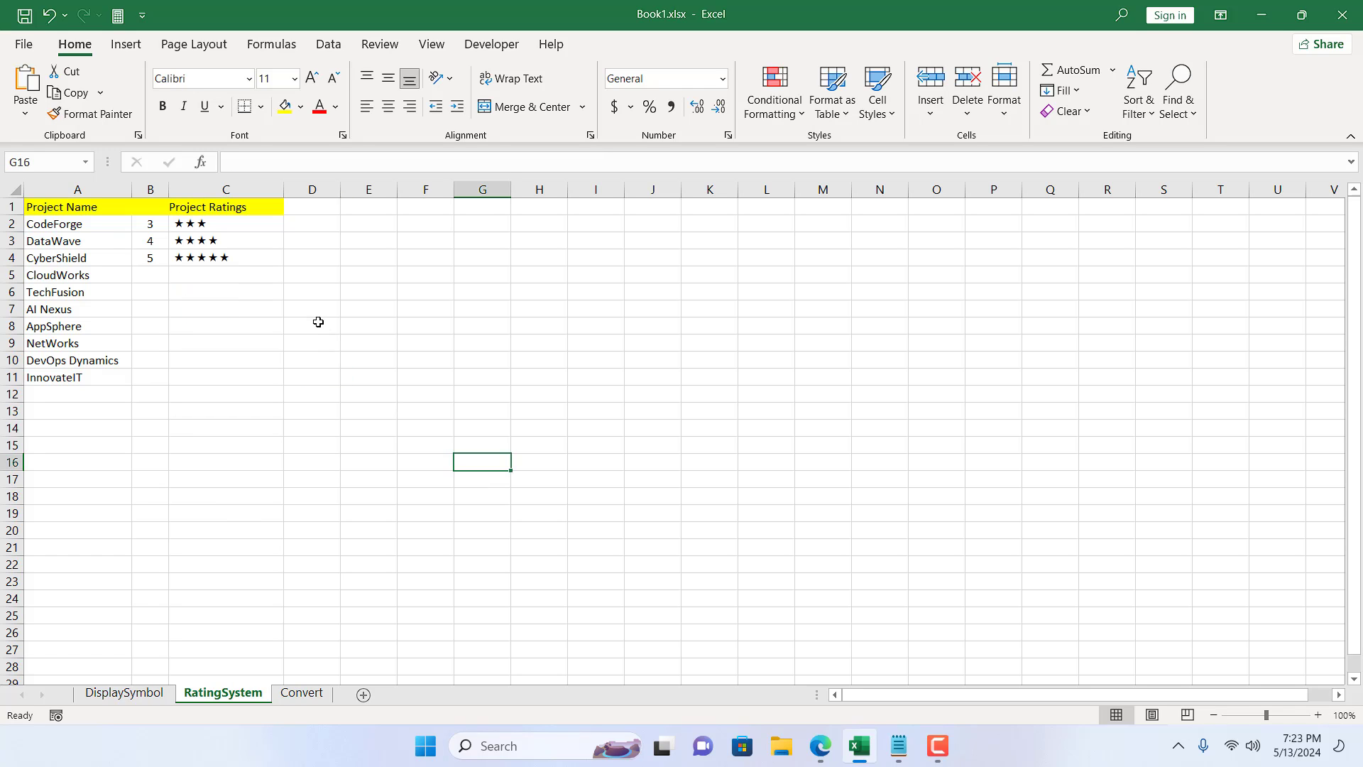
Step: Apply data validation to column B that allows only whole numbers between a minimum and a maximum
left_click(151, 186)
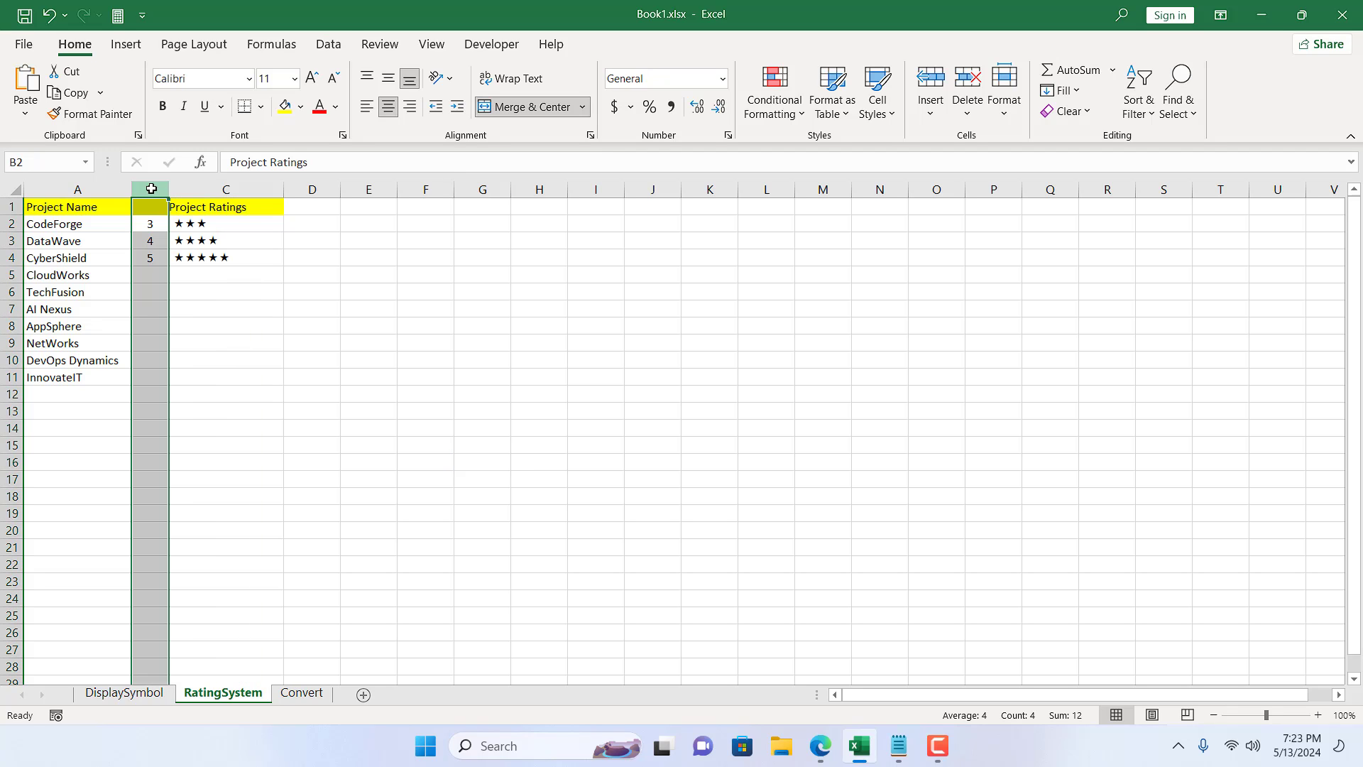
left_click(327, 44)
left_click(914, 117)
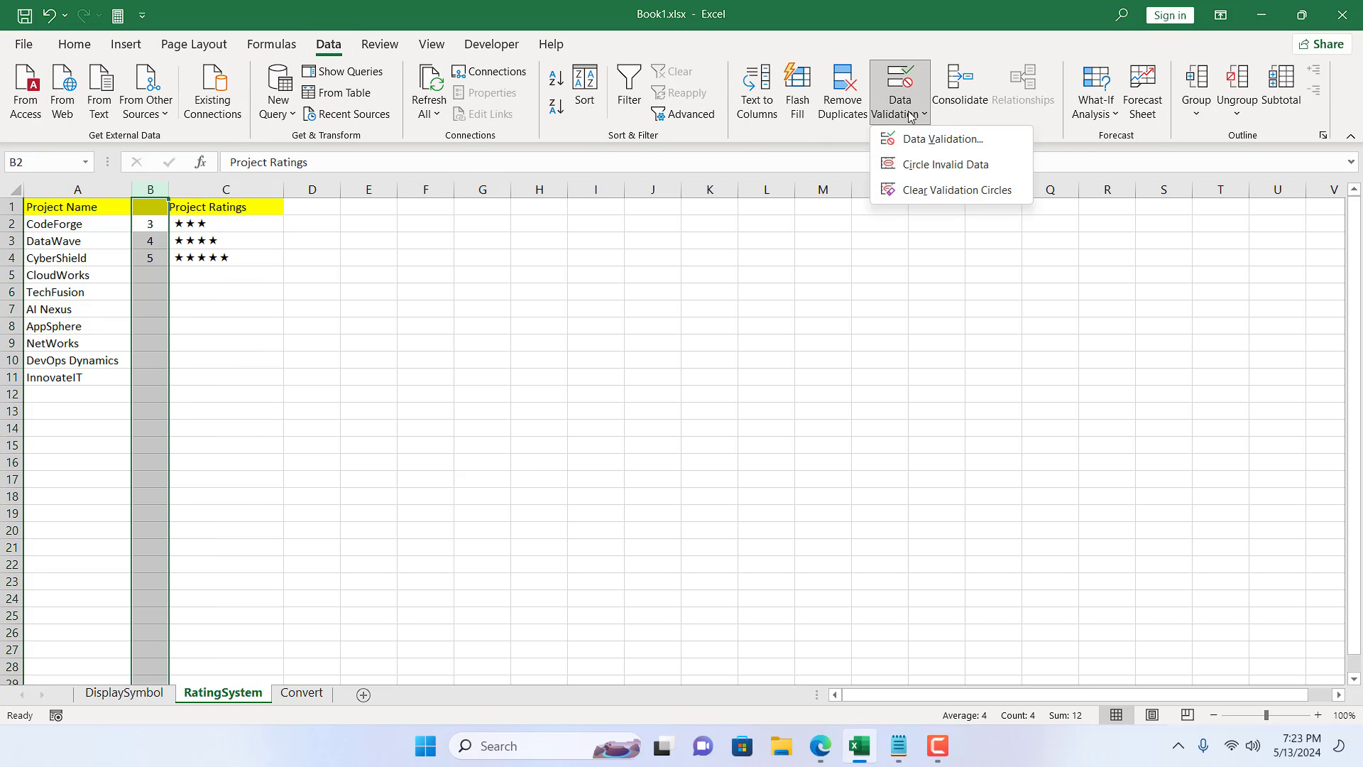
left_click(922, 139)
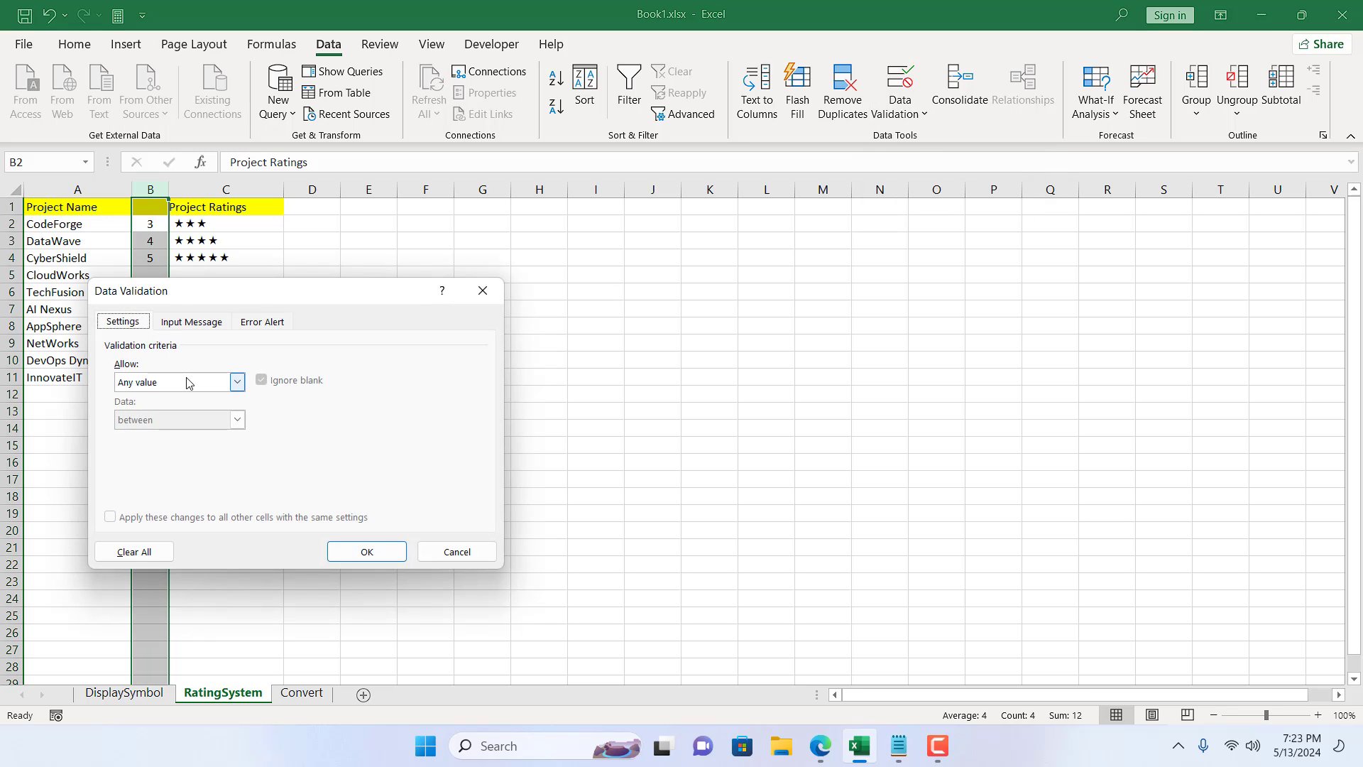
left_click(236, 383)
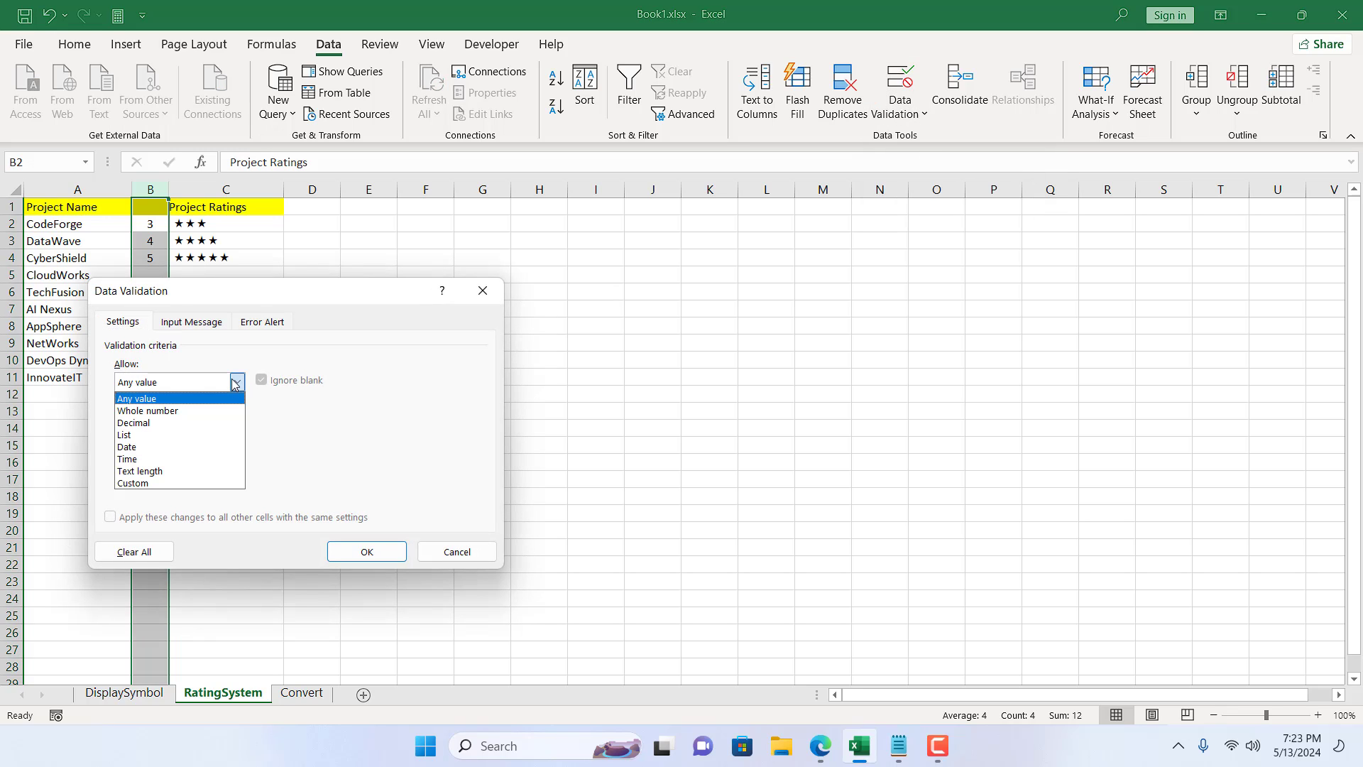
left_click(149, 411)
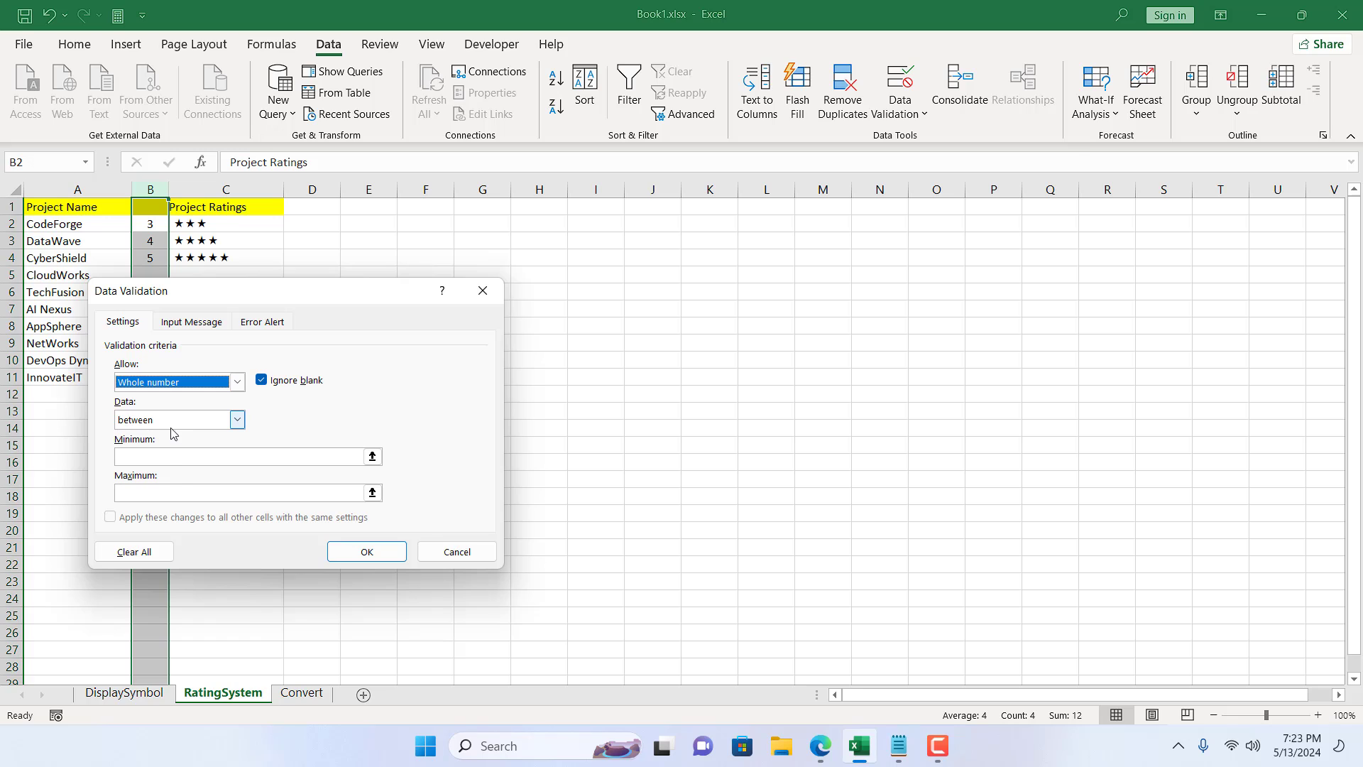
left_click(170, 457)
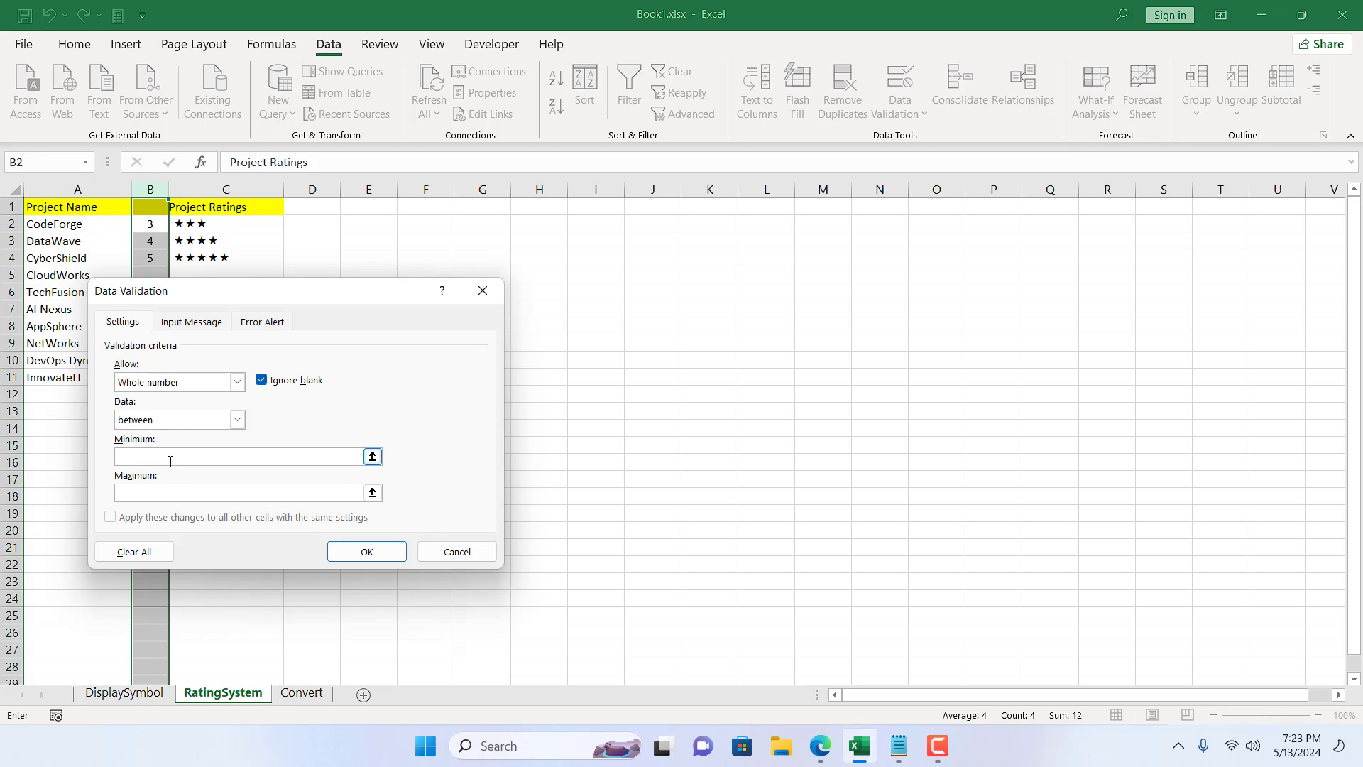
left_click(348, 561)
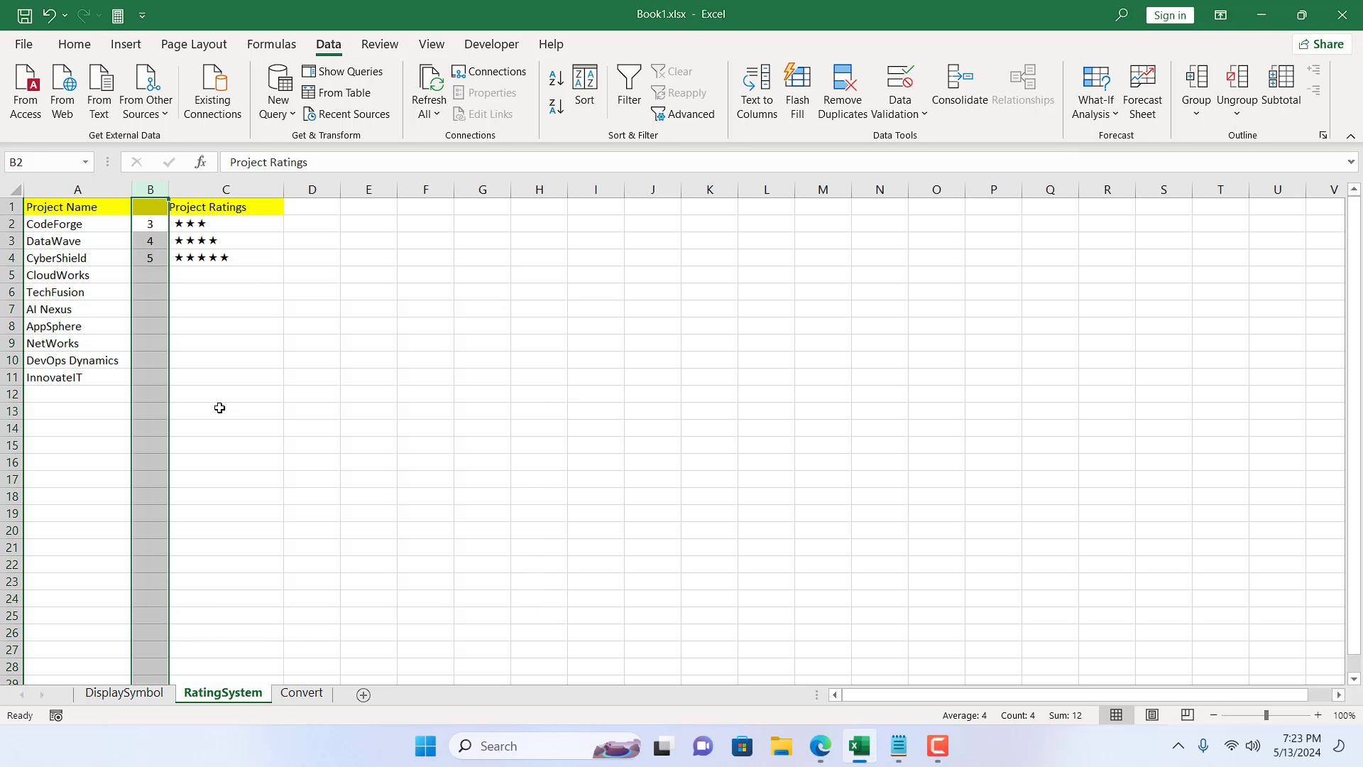
Step: Test the validation with a rating of 6 for CloudWorks in cell B5, and enter 4 instead
left_click(145, 276)
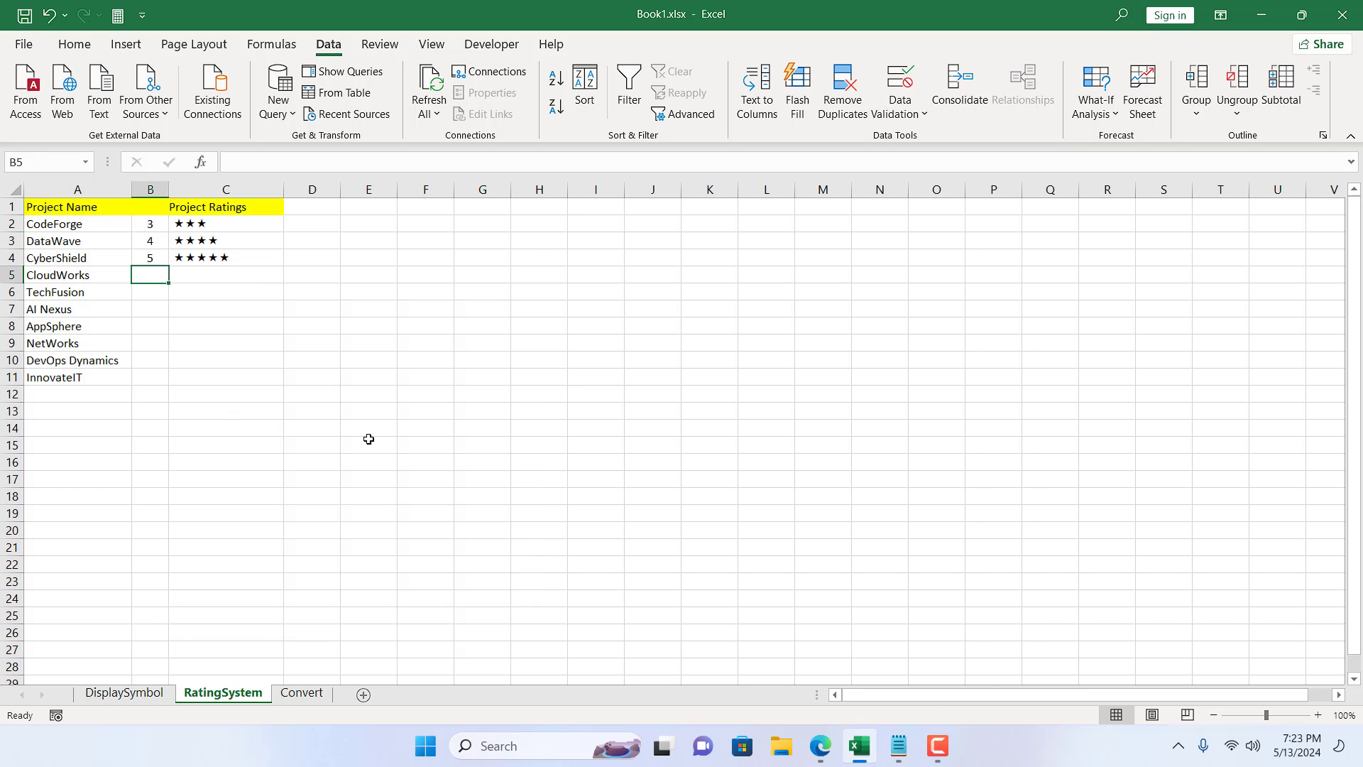
type("6")
key("Return")
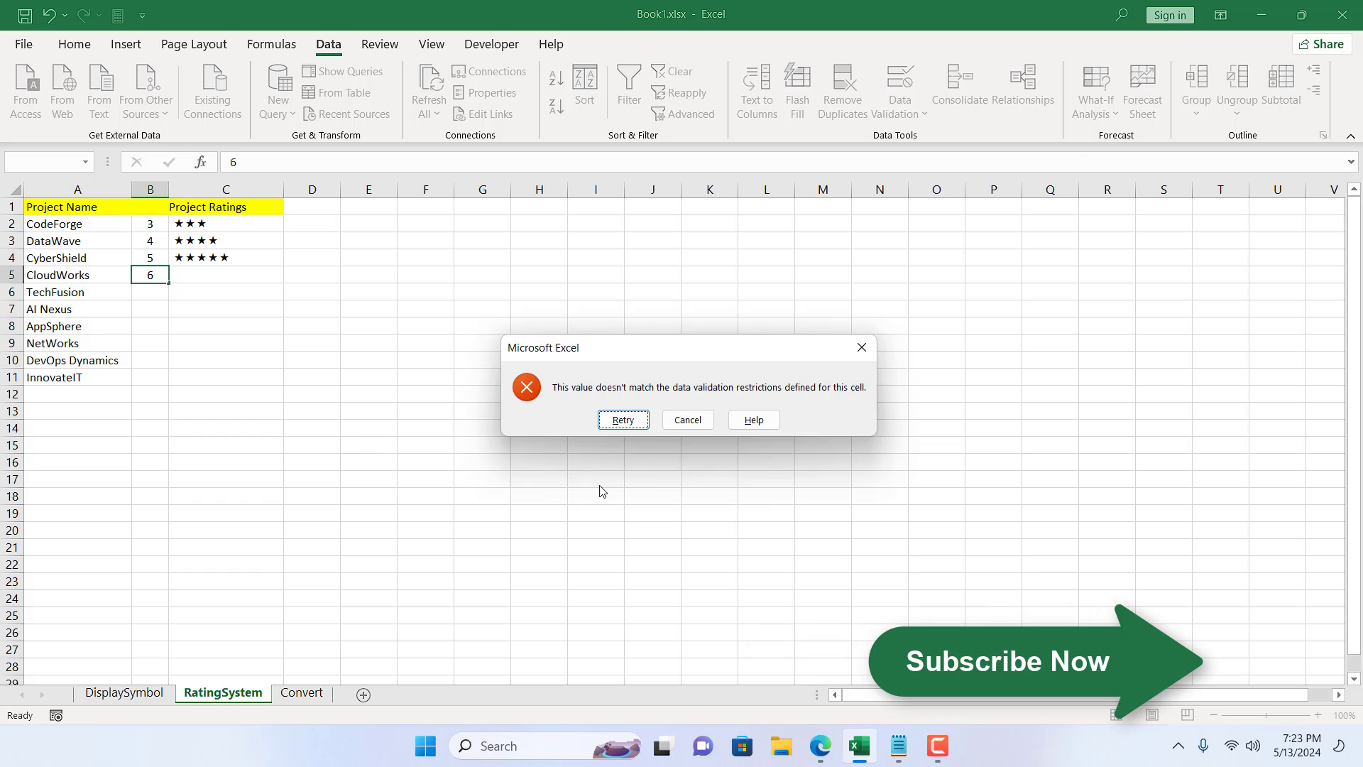
left_click(685, 420)
type("4")
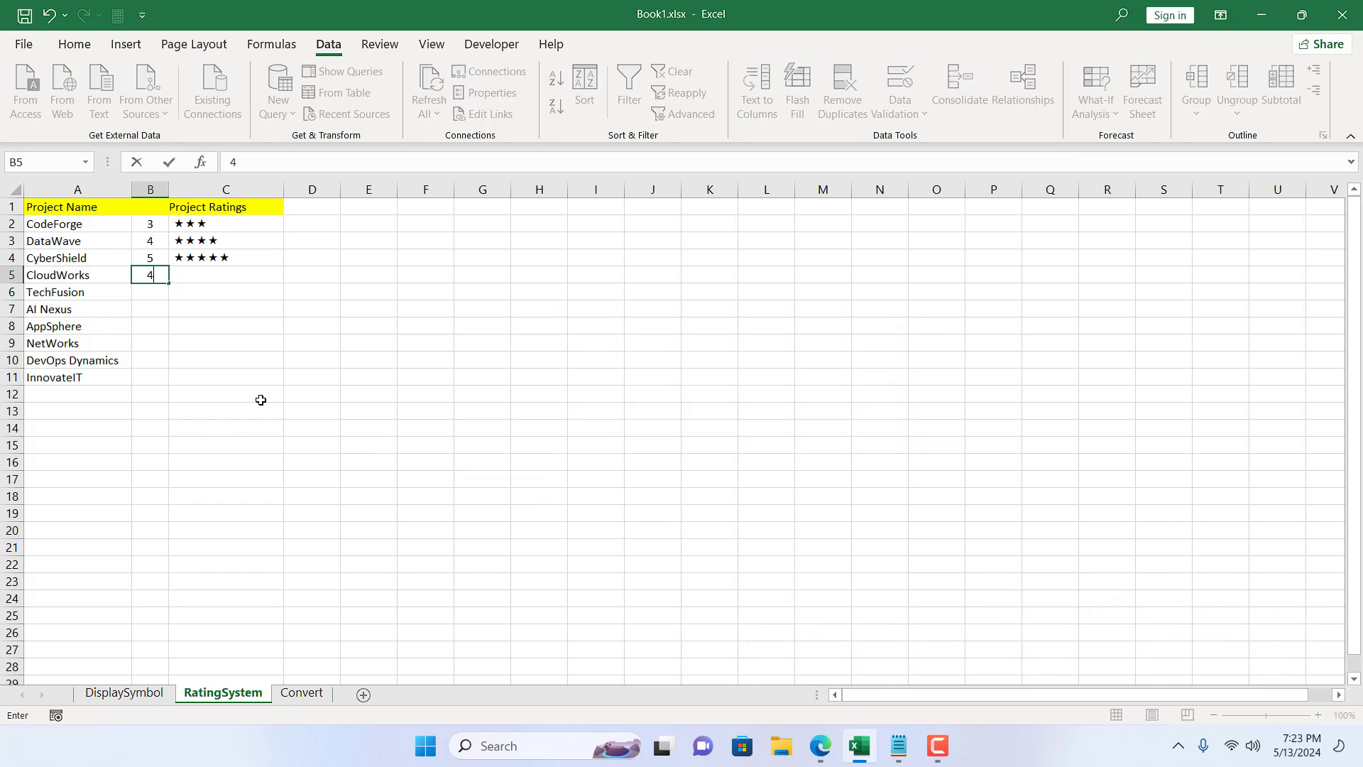
left_click(260, 400)
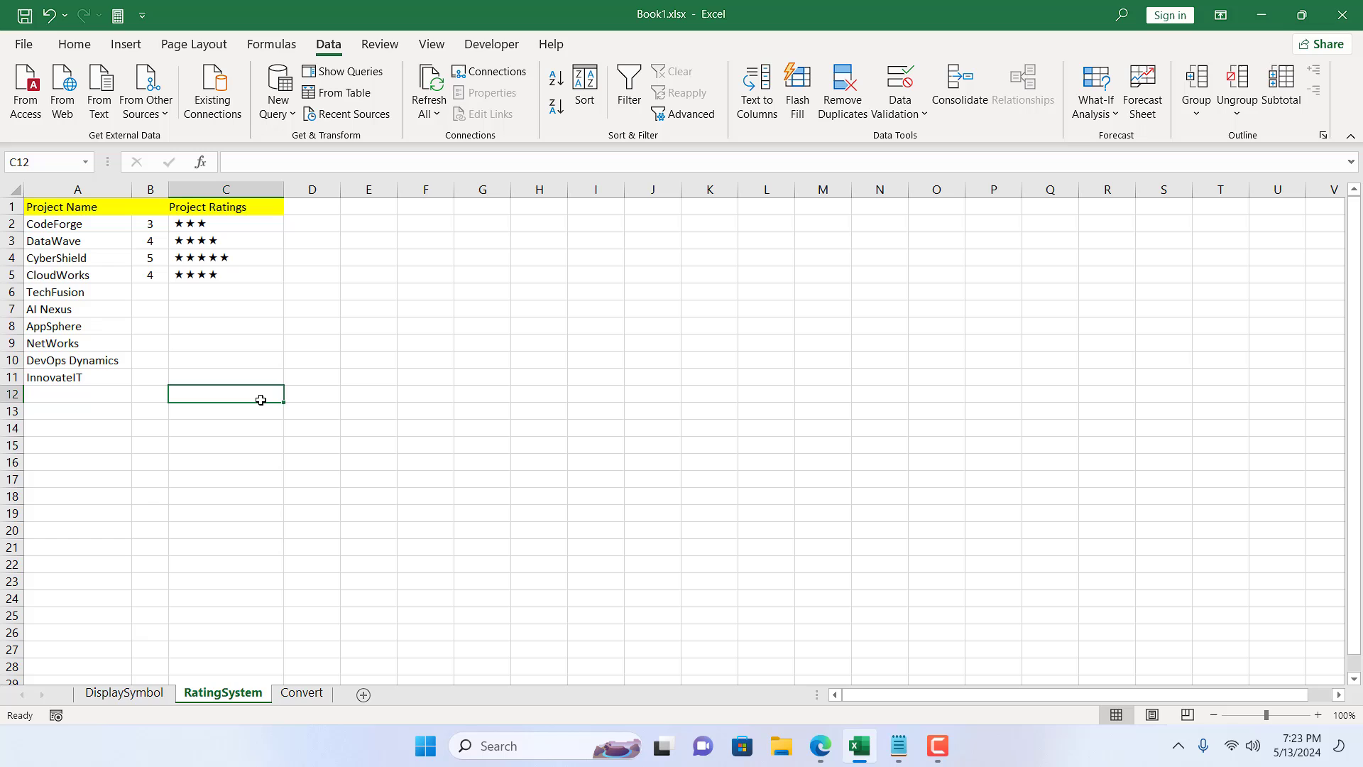
Step: Start a formula-based conditional formatting rule for column C from cell C2 down to the last sheet row
left_click(150, 189)
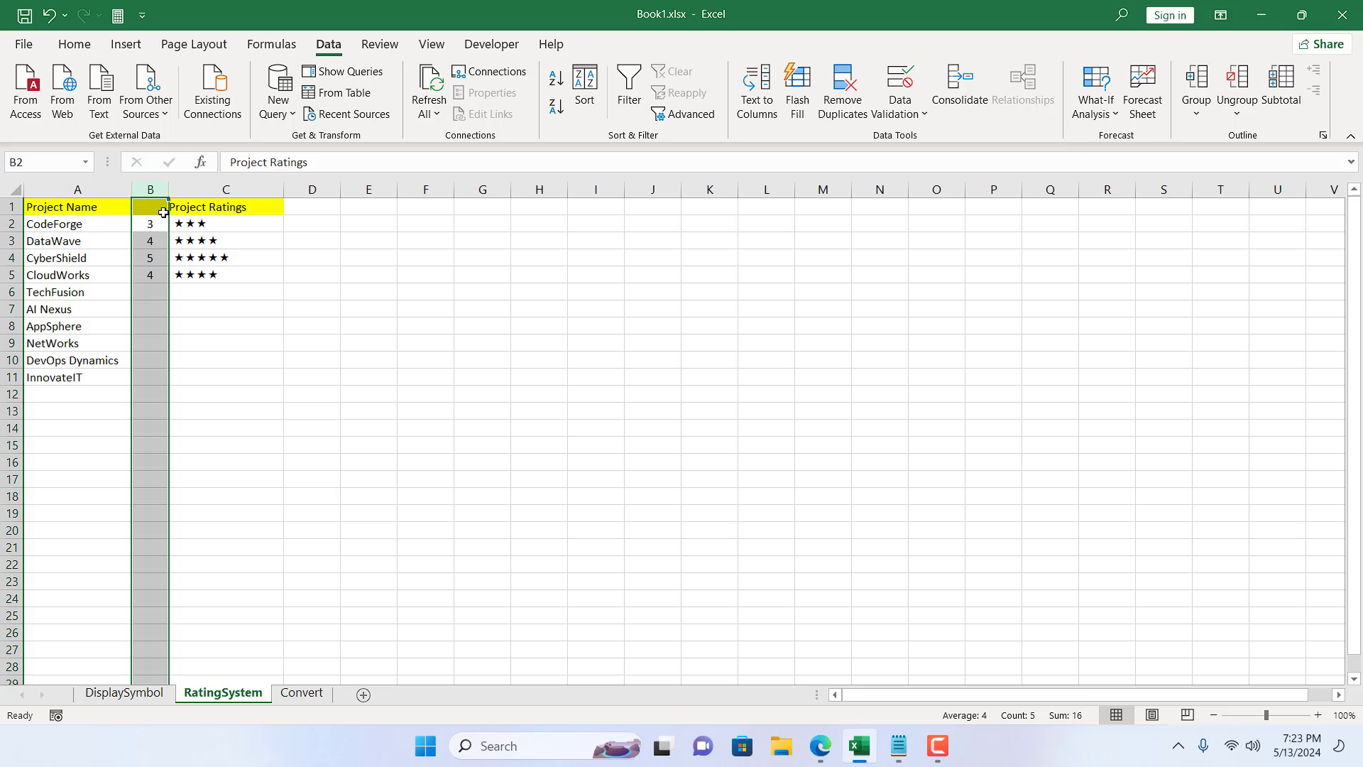
left_click(220, 218)
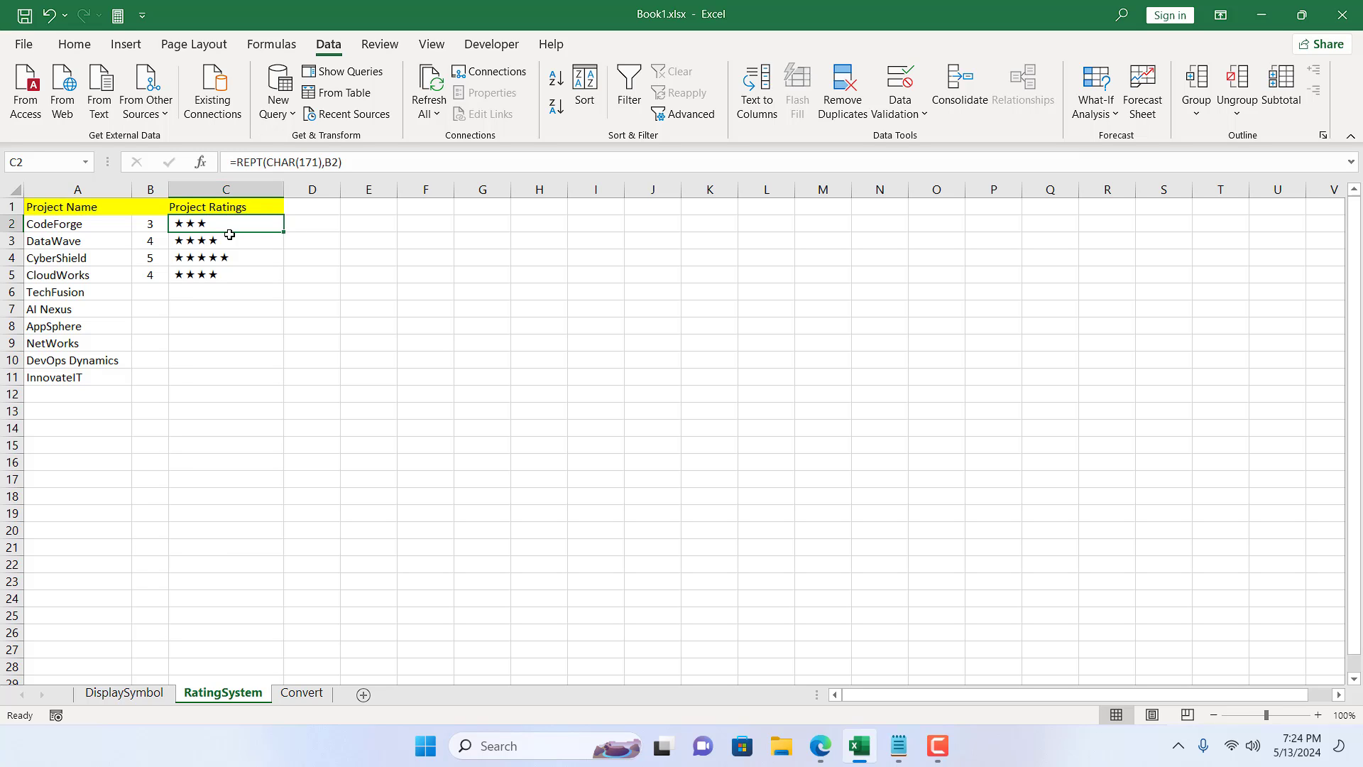
key("ctrl+shift+Down")
key("ctrl+shift+Down")
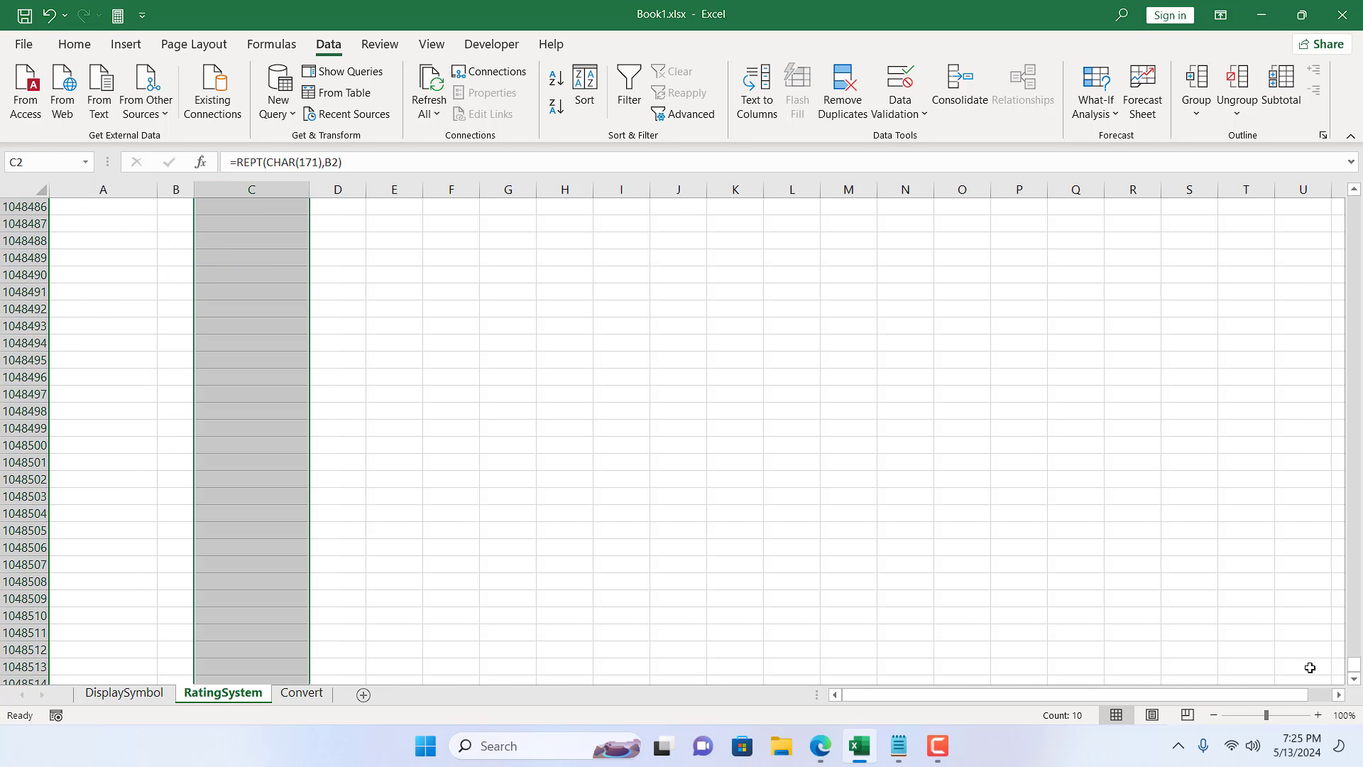
left_click_drag(1353, 671, 1358, 188)
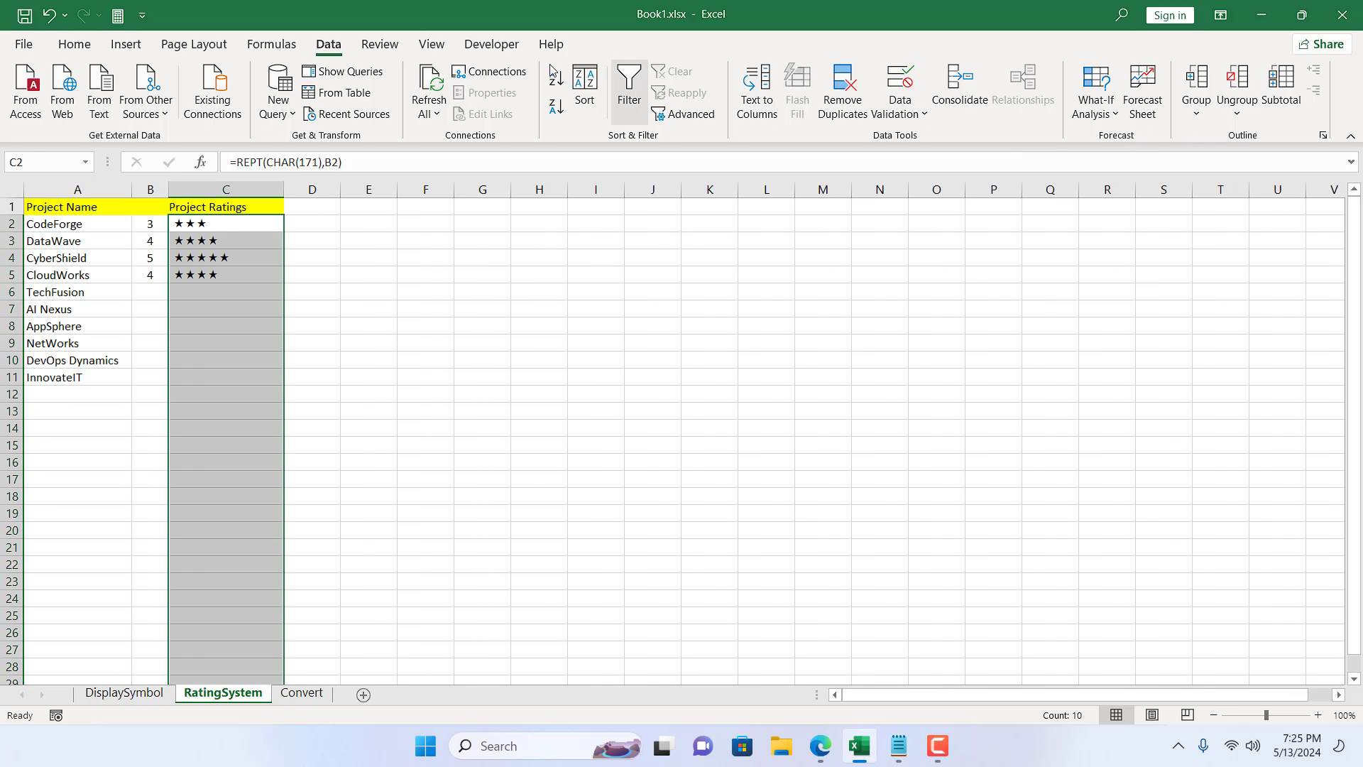
left_click(75, 46)
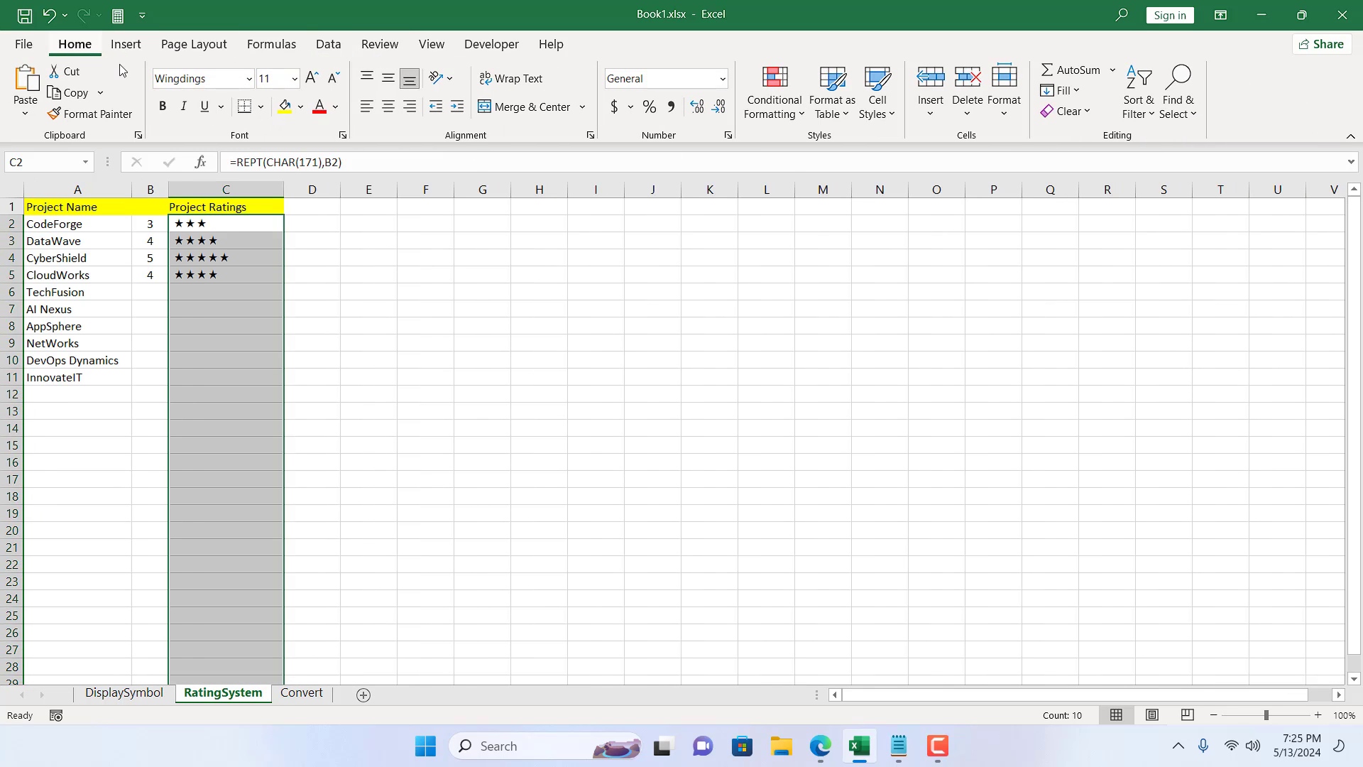
left_click(787, 117)
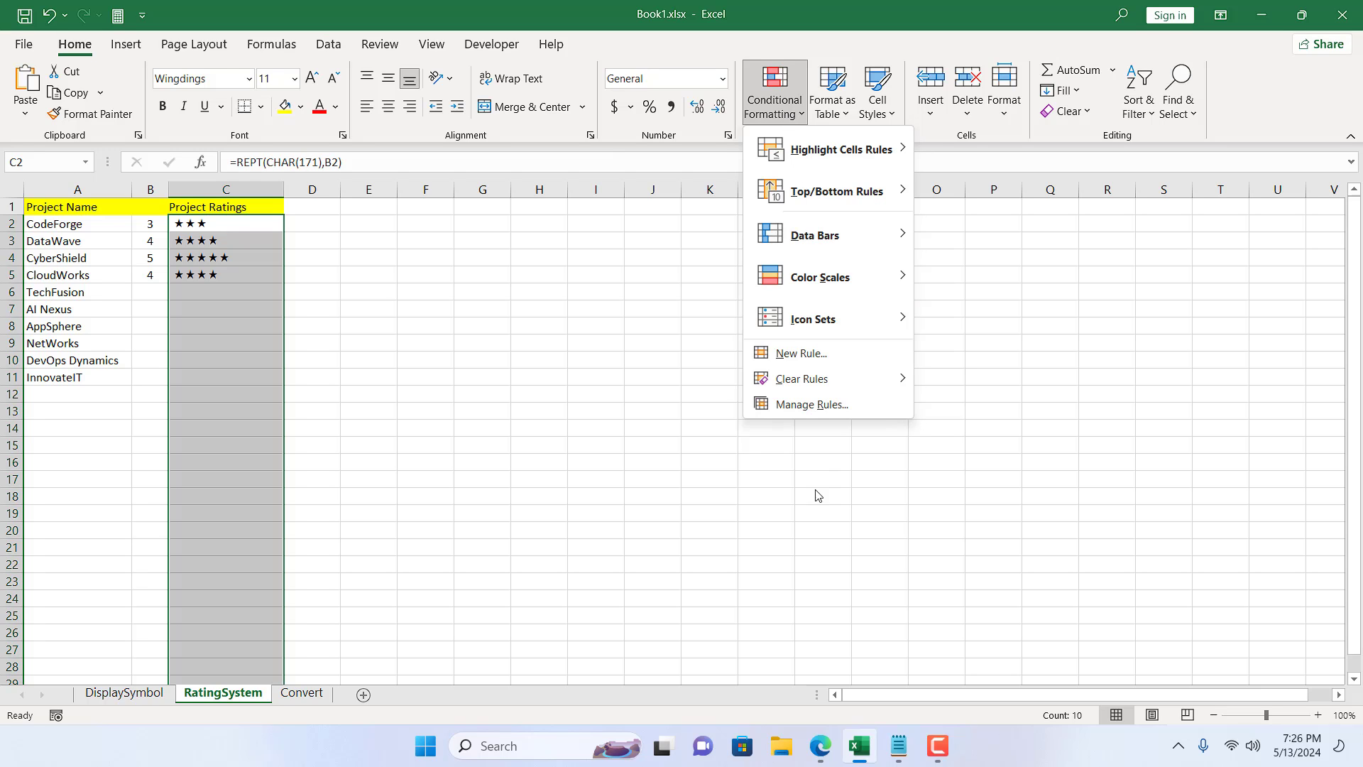
left_click(816, 355)
left_click_drag(255, 291, 605, 266)
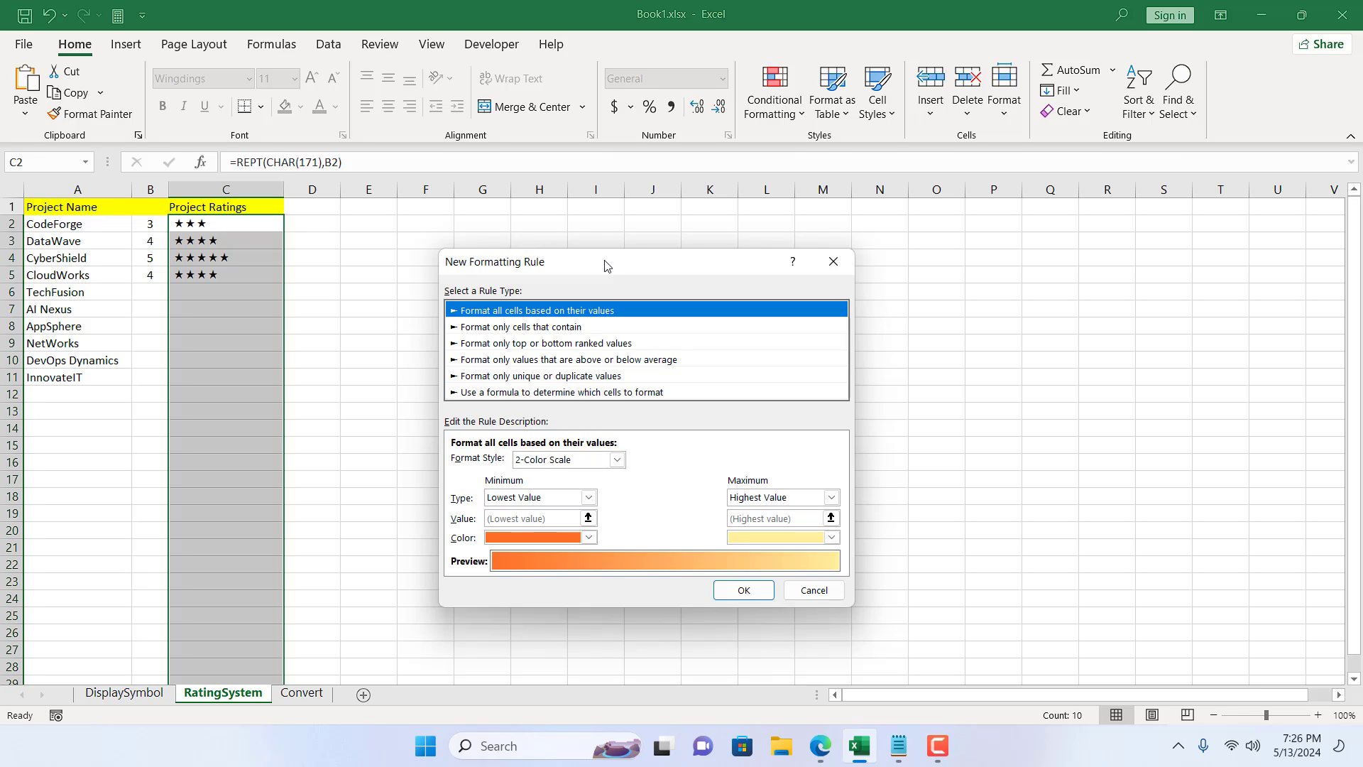
left_click(568, 393)
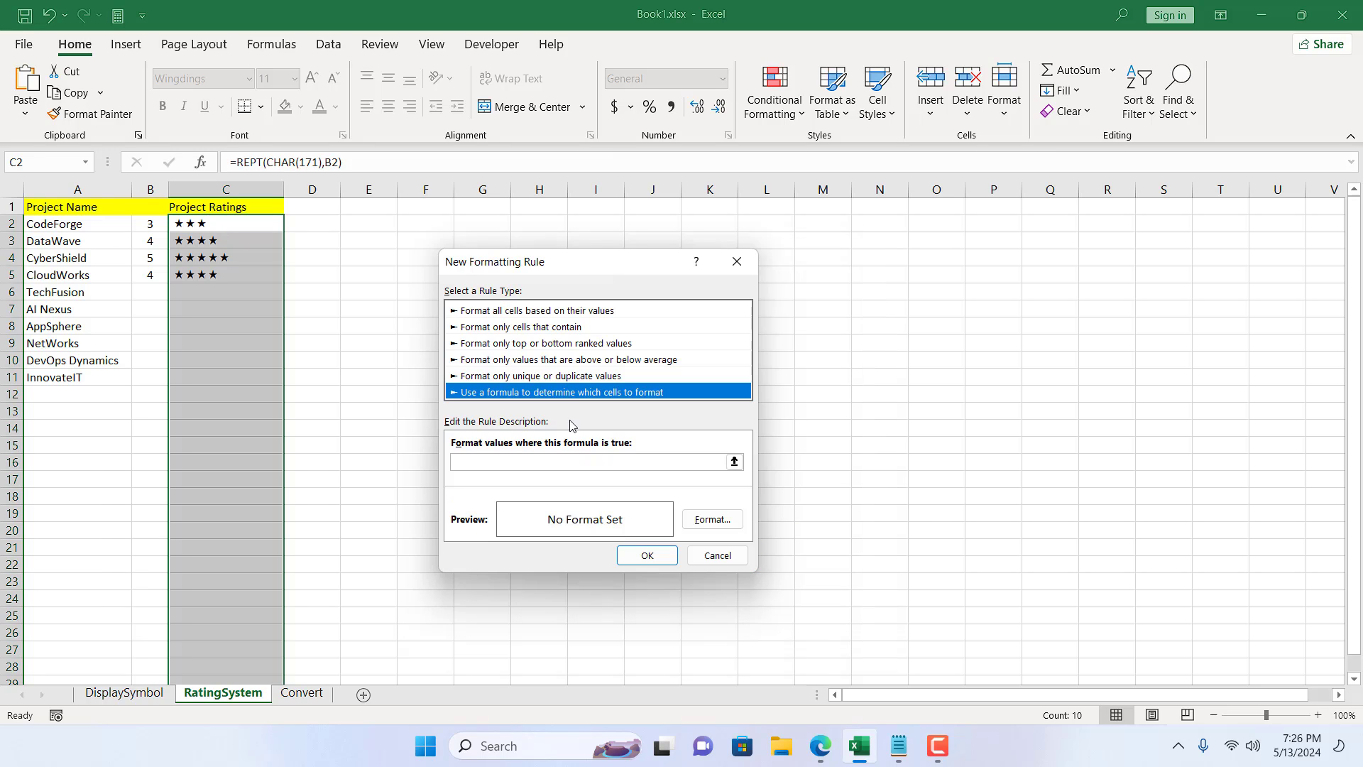
Step: Enter the rule formula =or($B2=1,$B2=2) so it matches ratings of 1 or 2
left_click(536, 460)
left_click(536, 459)
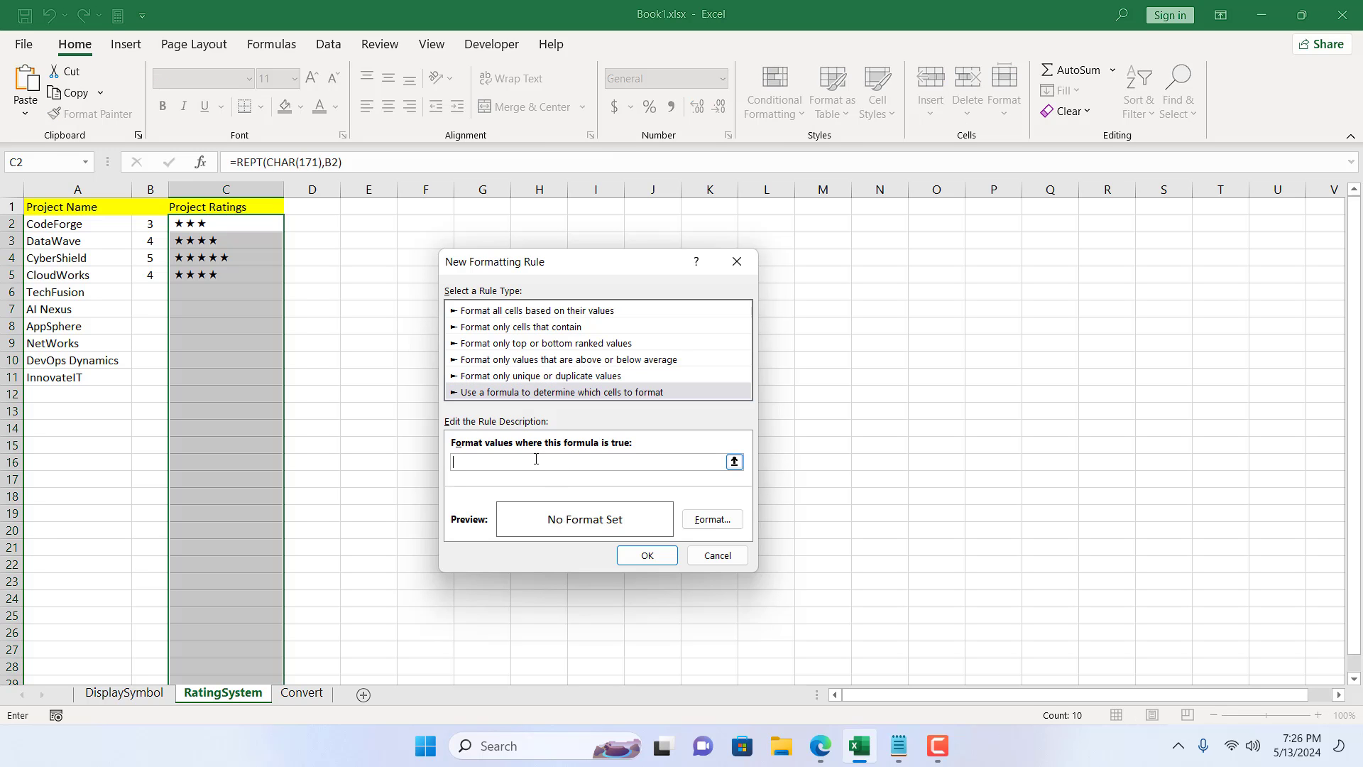
type("=")
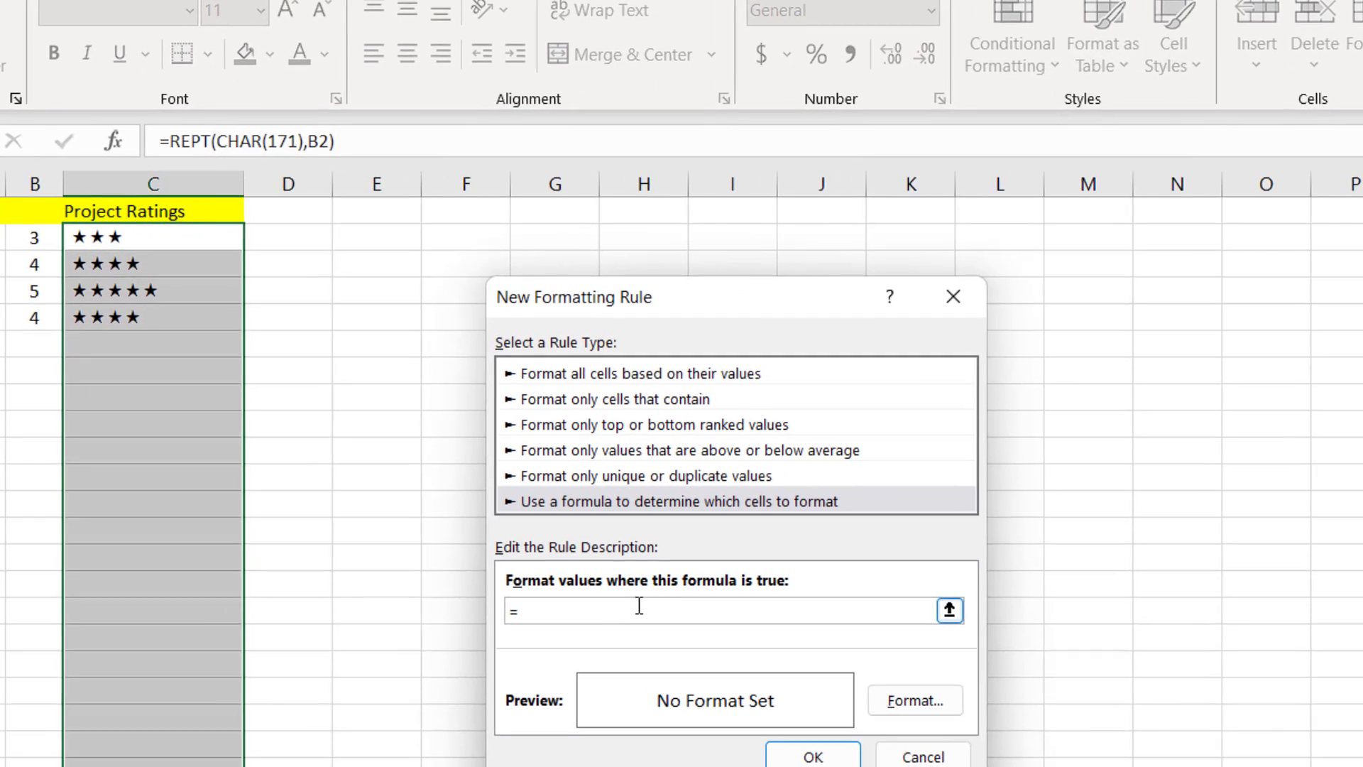
type("or")
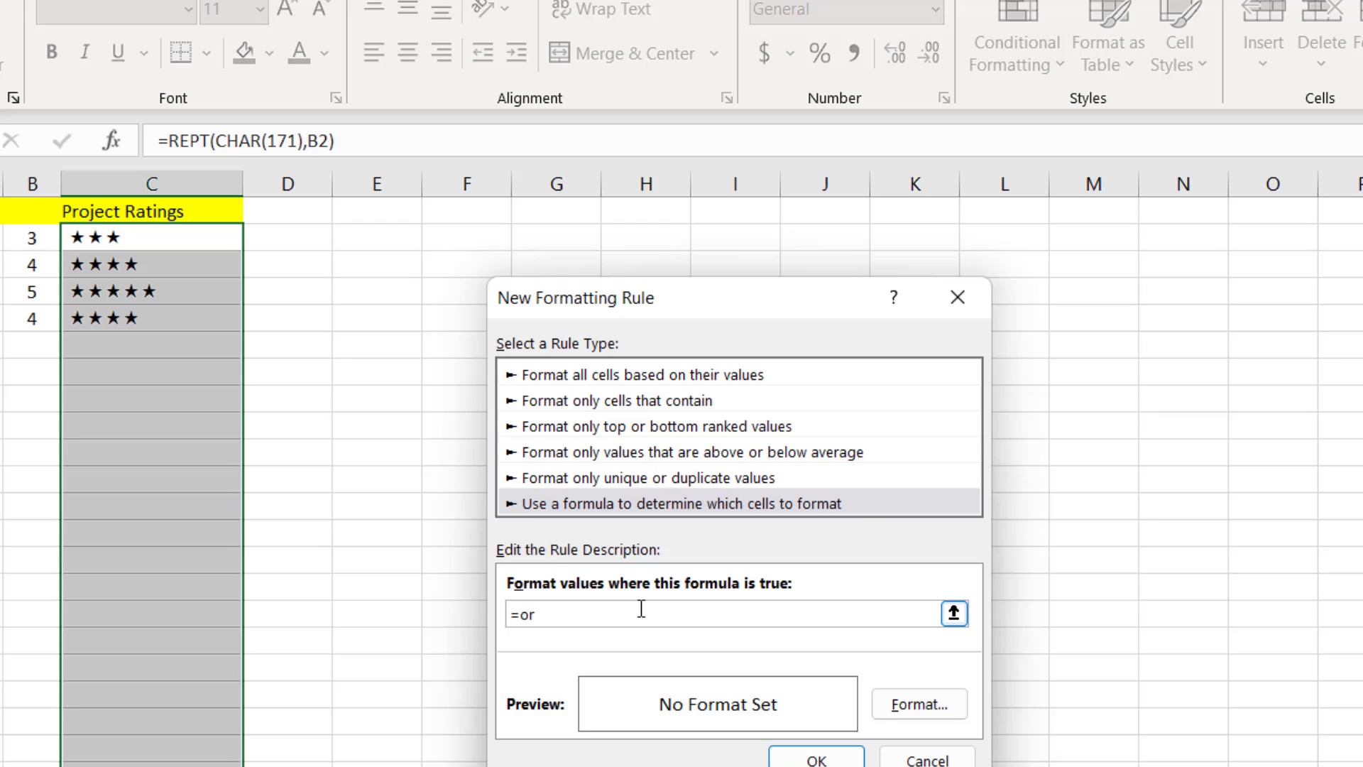
type("(")
left_click(29, 238)
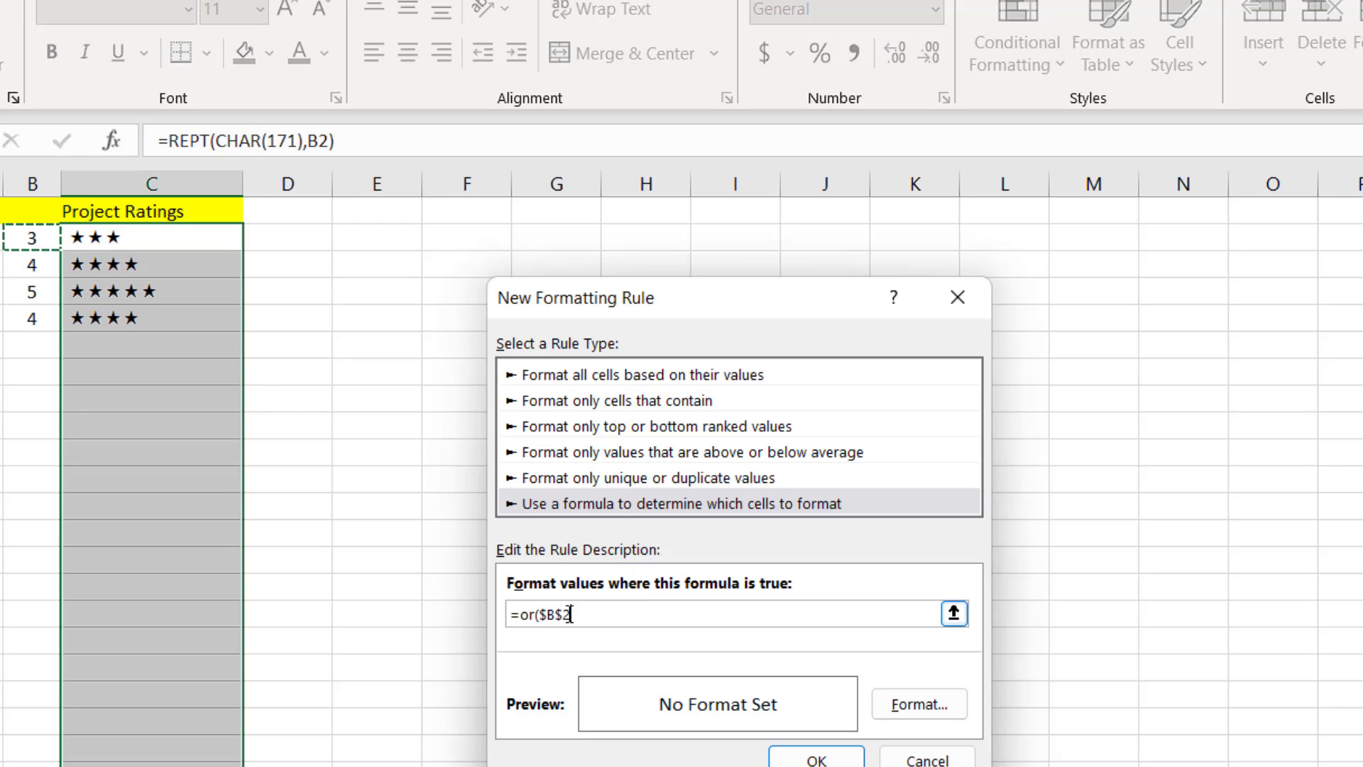
left_click(564, 614)
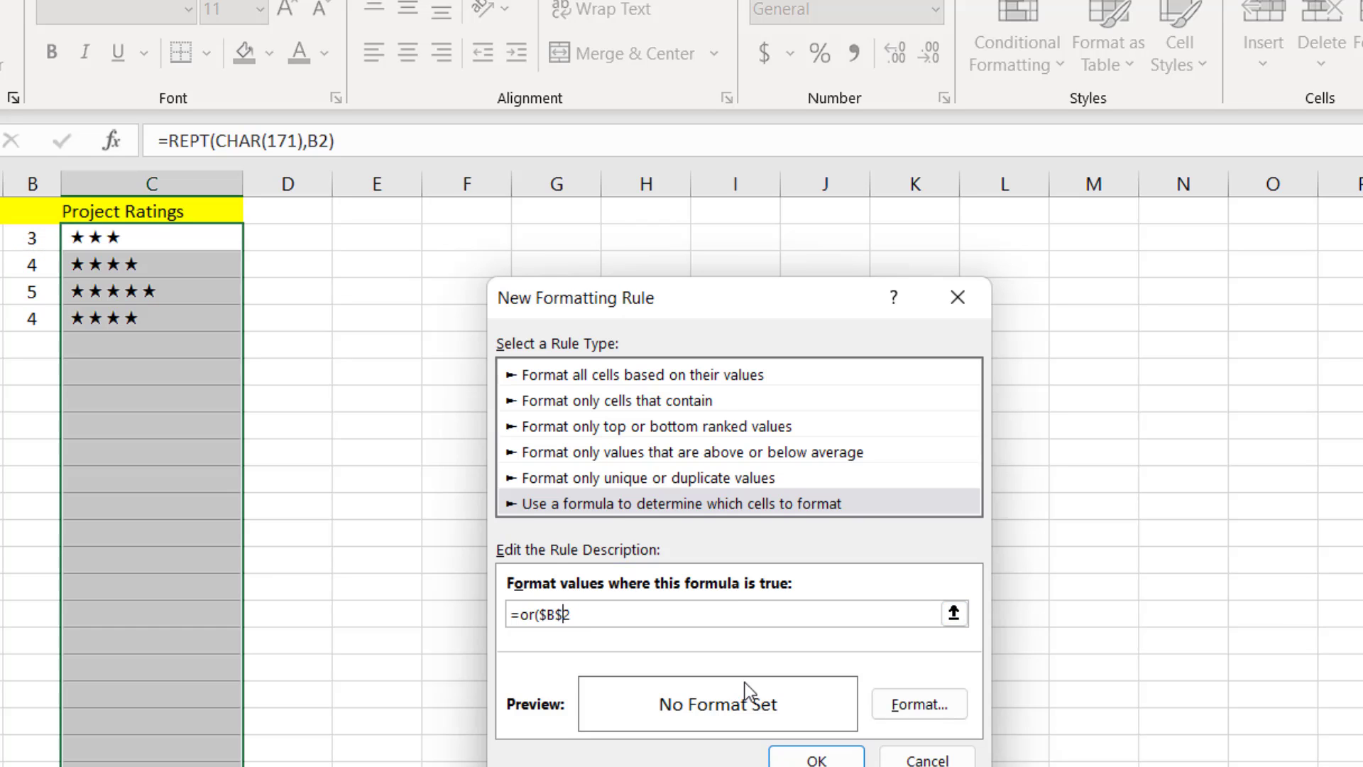
key("BackSpace")
type("=1,")
left_click(46, 239)
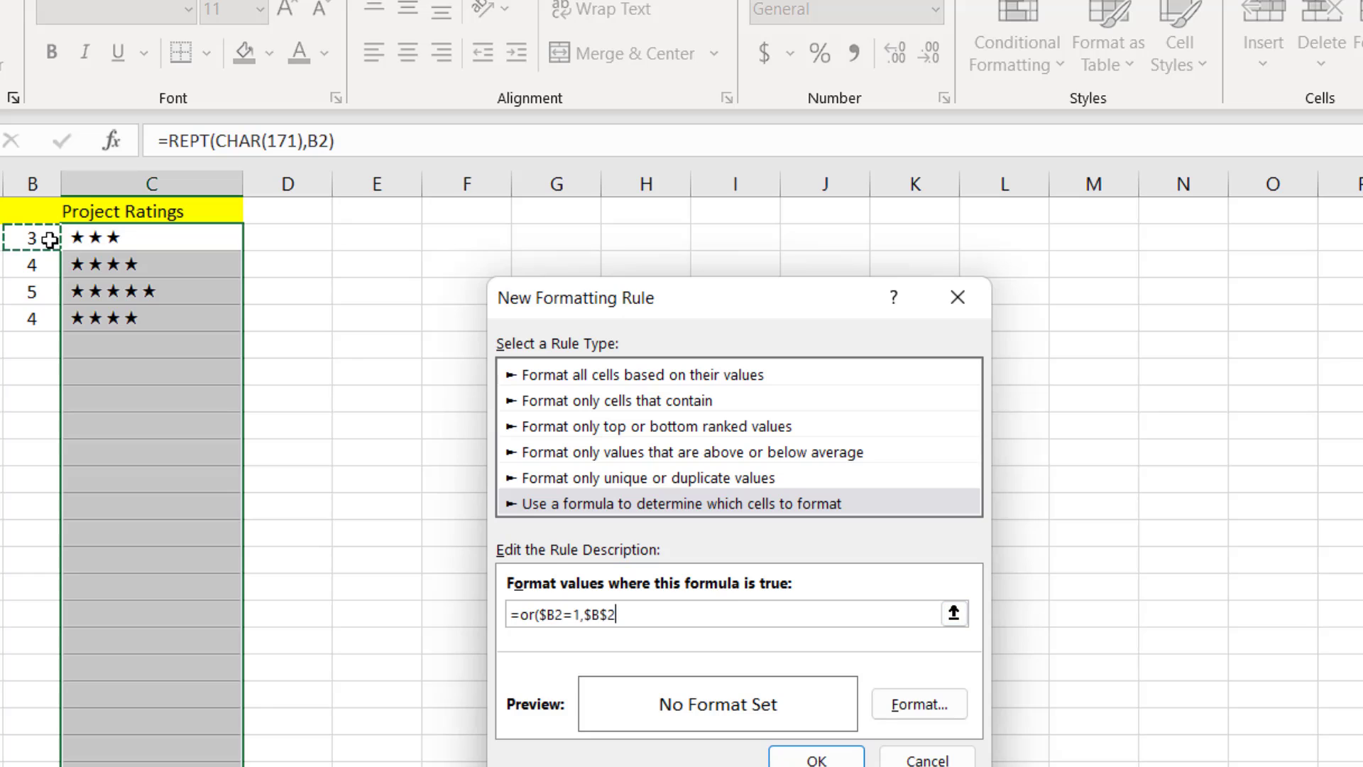
left_click(618, 612)
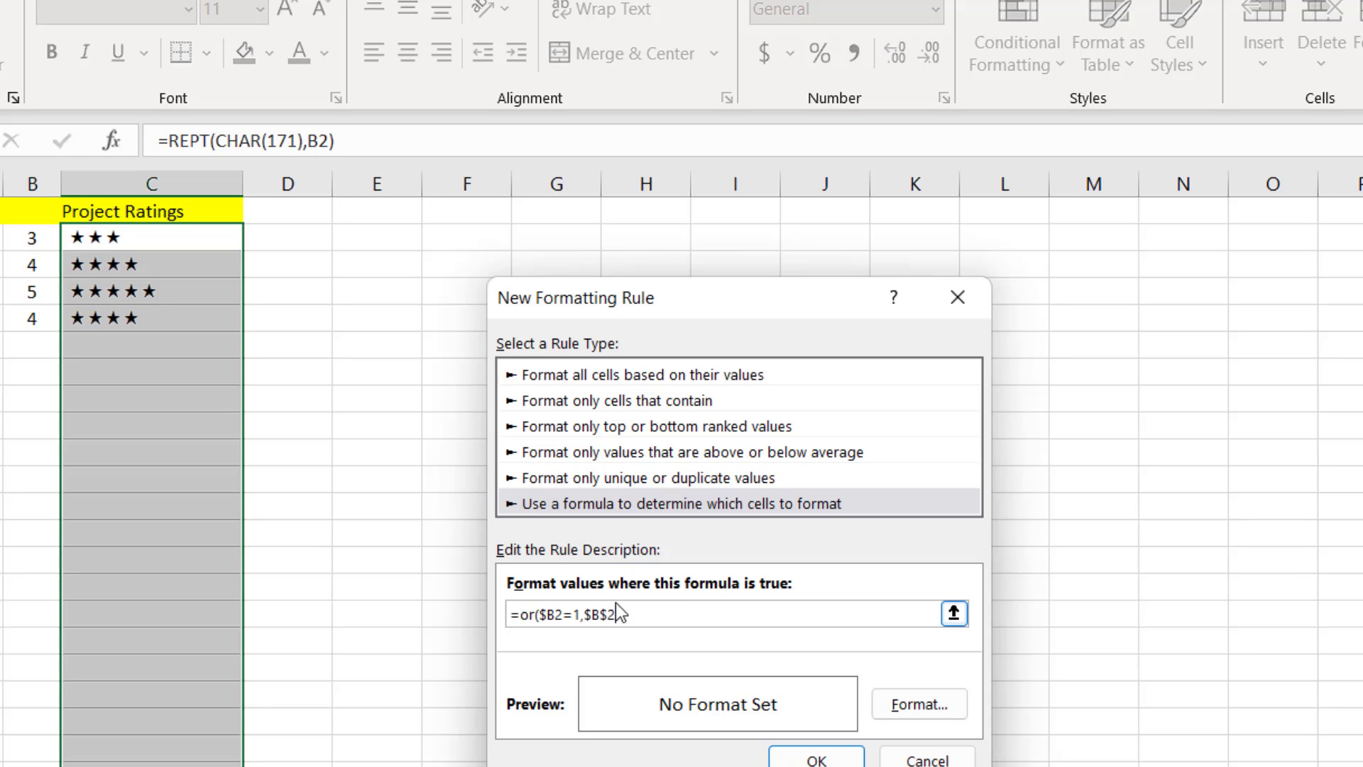
key("F4")
key("F4")
type("=2)")
Step: Set the rule's font color to red and apply the conditional formatting rule
left_click(919, 704)
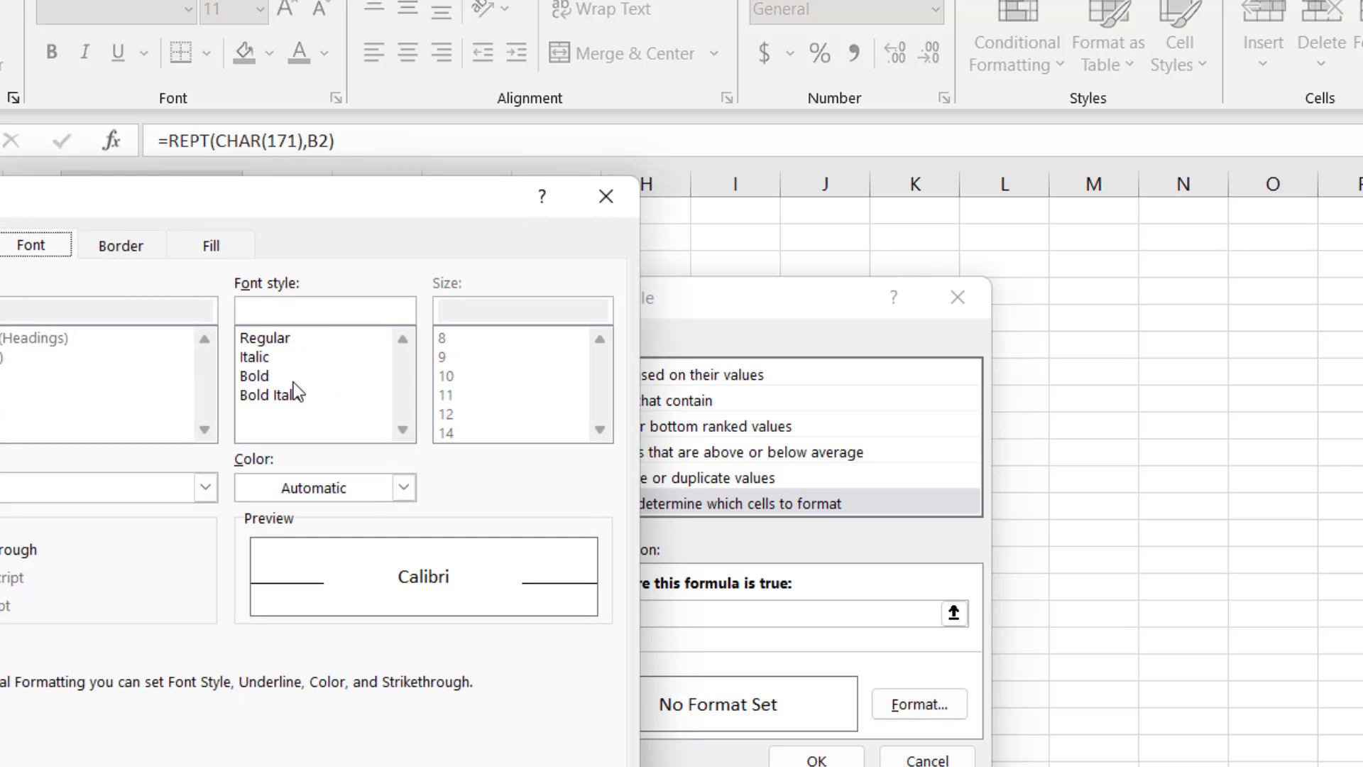
left_click(403, 487)
left_click(265, 766)
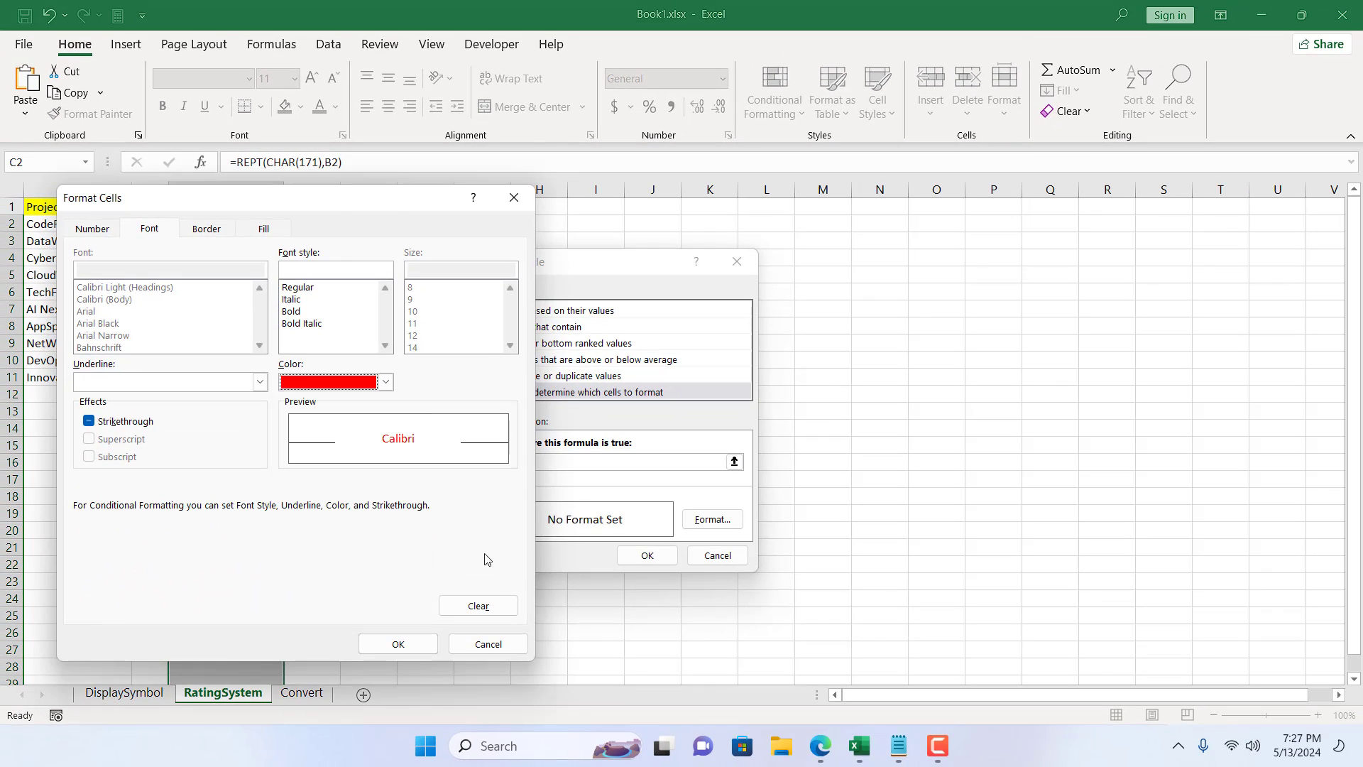
left_click(398, 644)
left_click(646, 555)
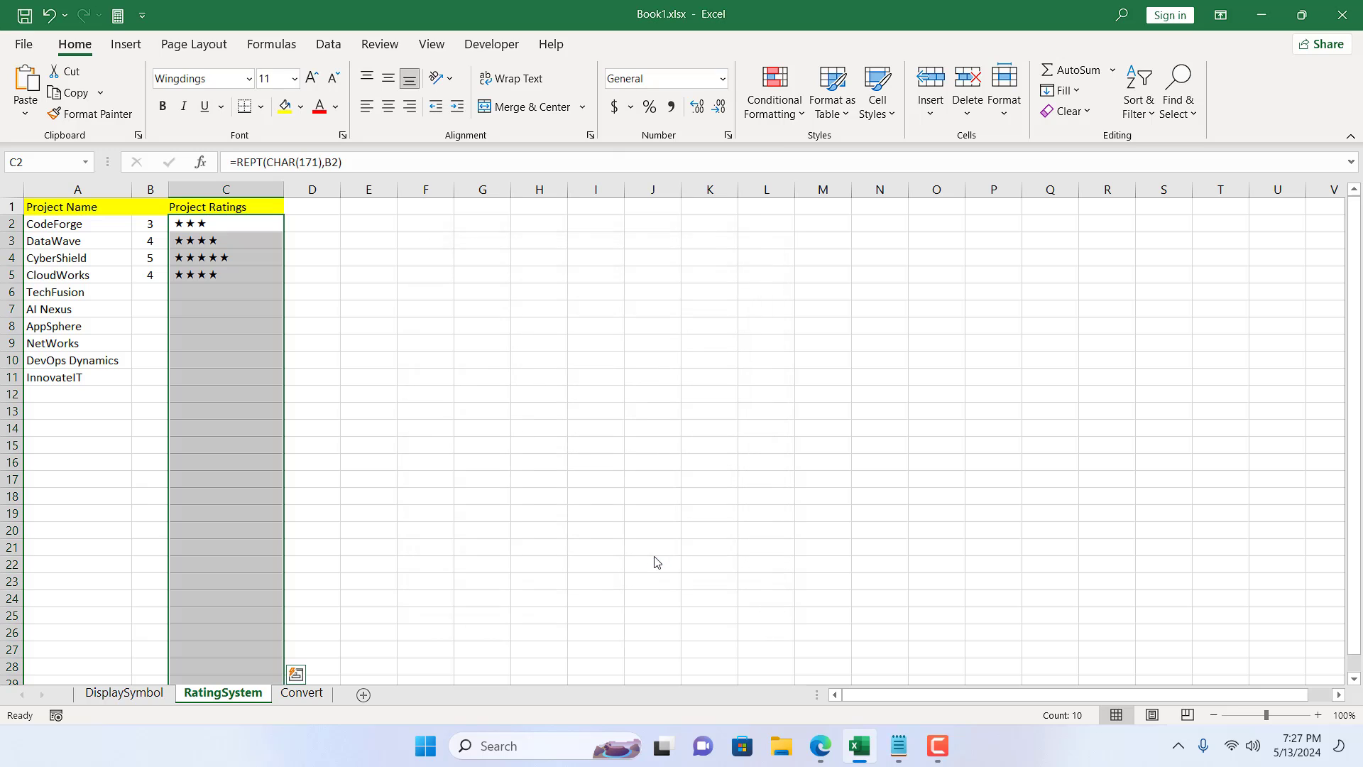
Step: Change the CodeForge rating in cell B2 to 2 to test the red star formatting
left_click(139, 223)
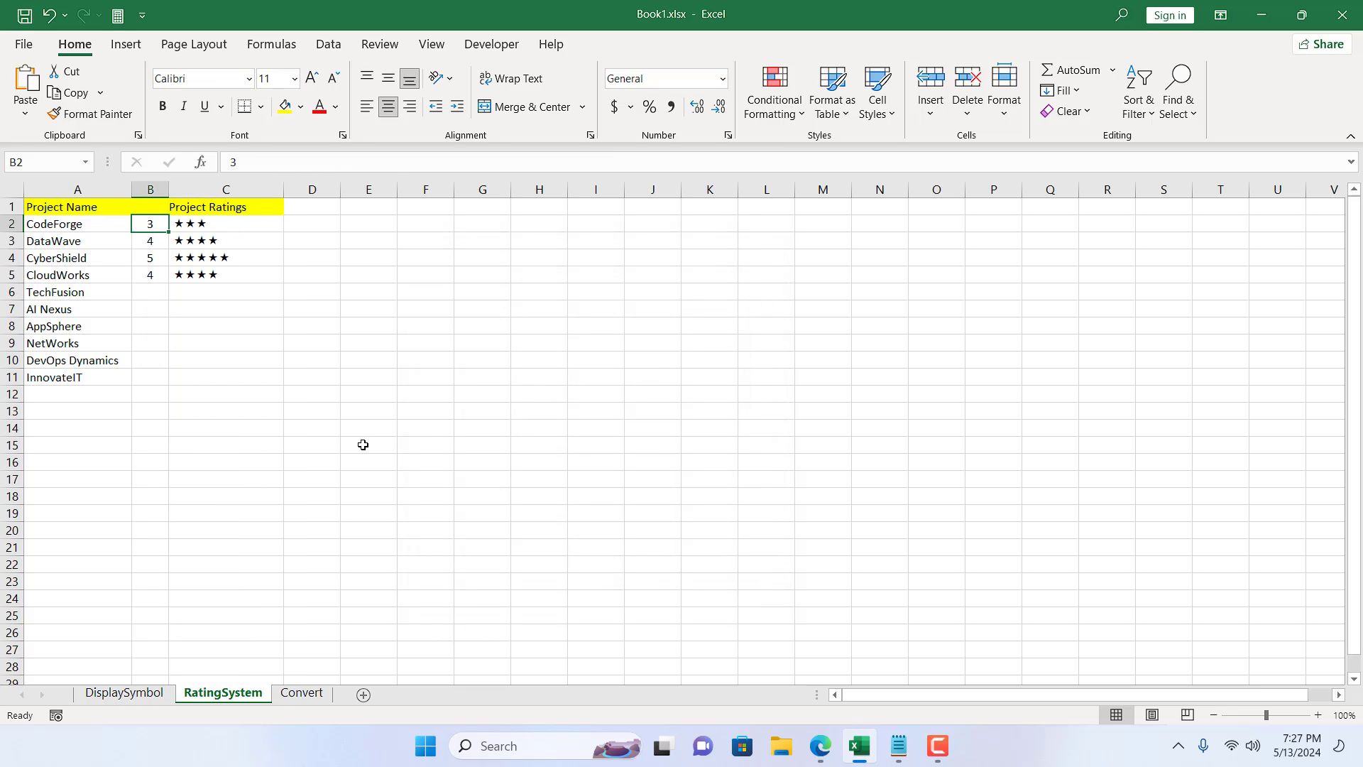
type("2")
left_click(363, 444)
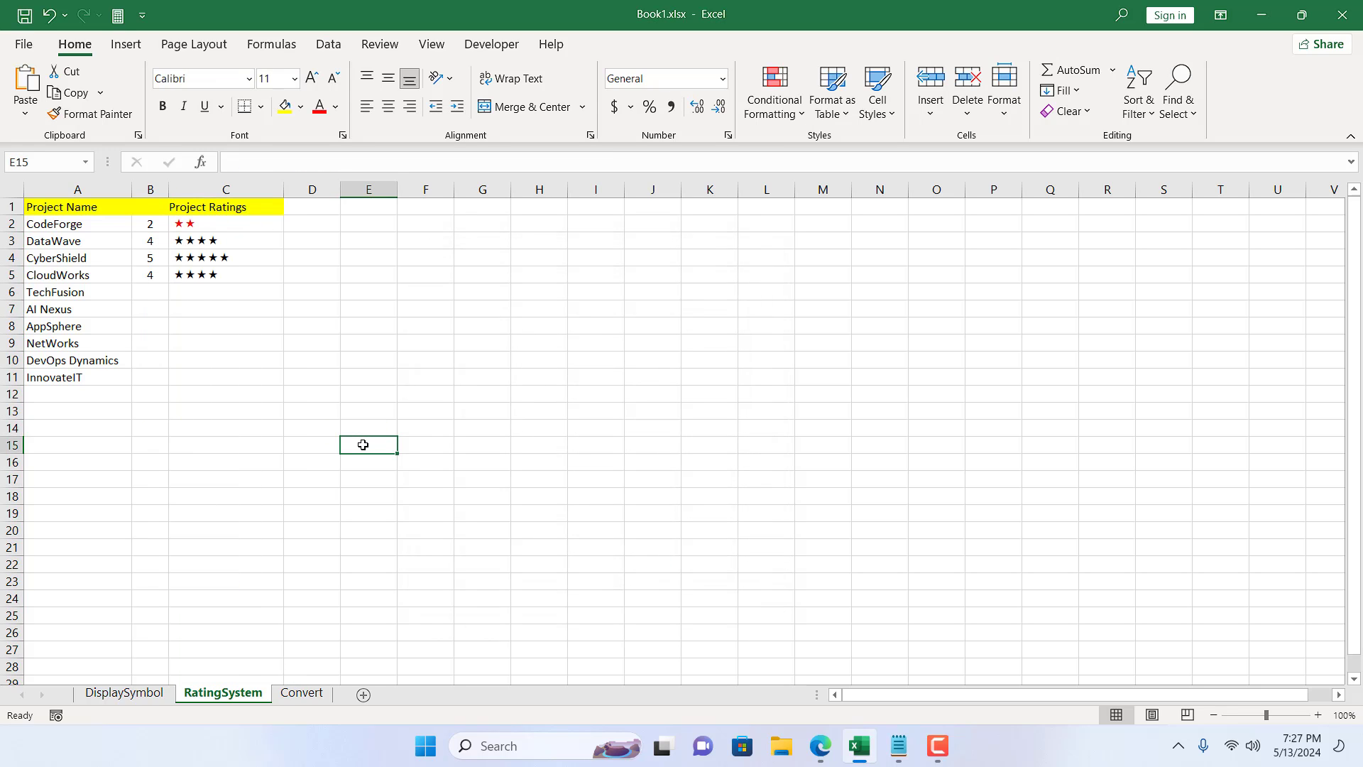
Step: Change the ratings of CodeForge to 1, CyberShield to 2 and CloudWorks to 1 to test the red star formatting
left_click(153, 229)
type("1")
left_click(340, 473)
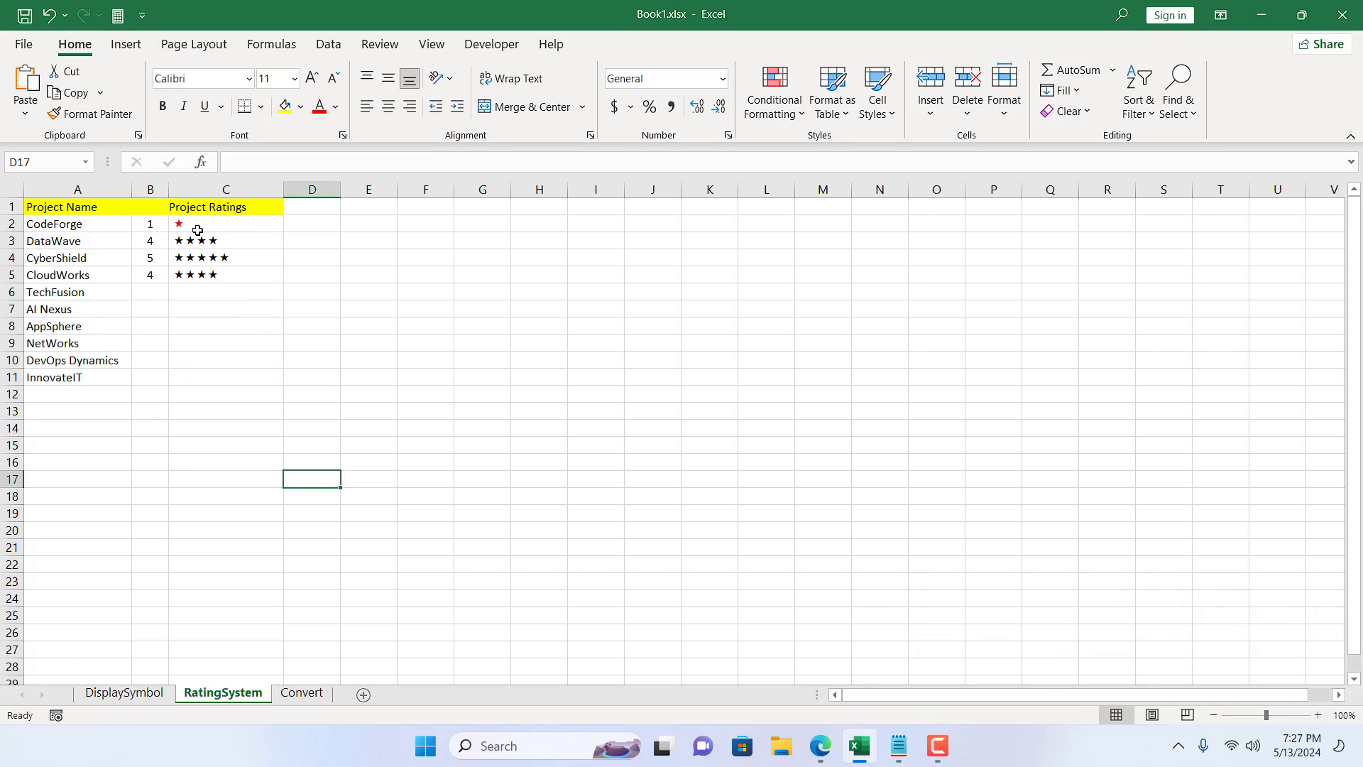
left_click(147, 262)
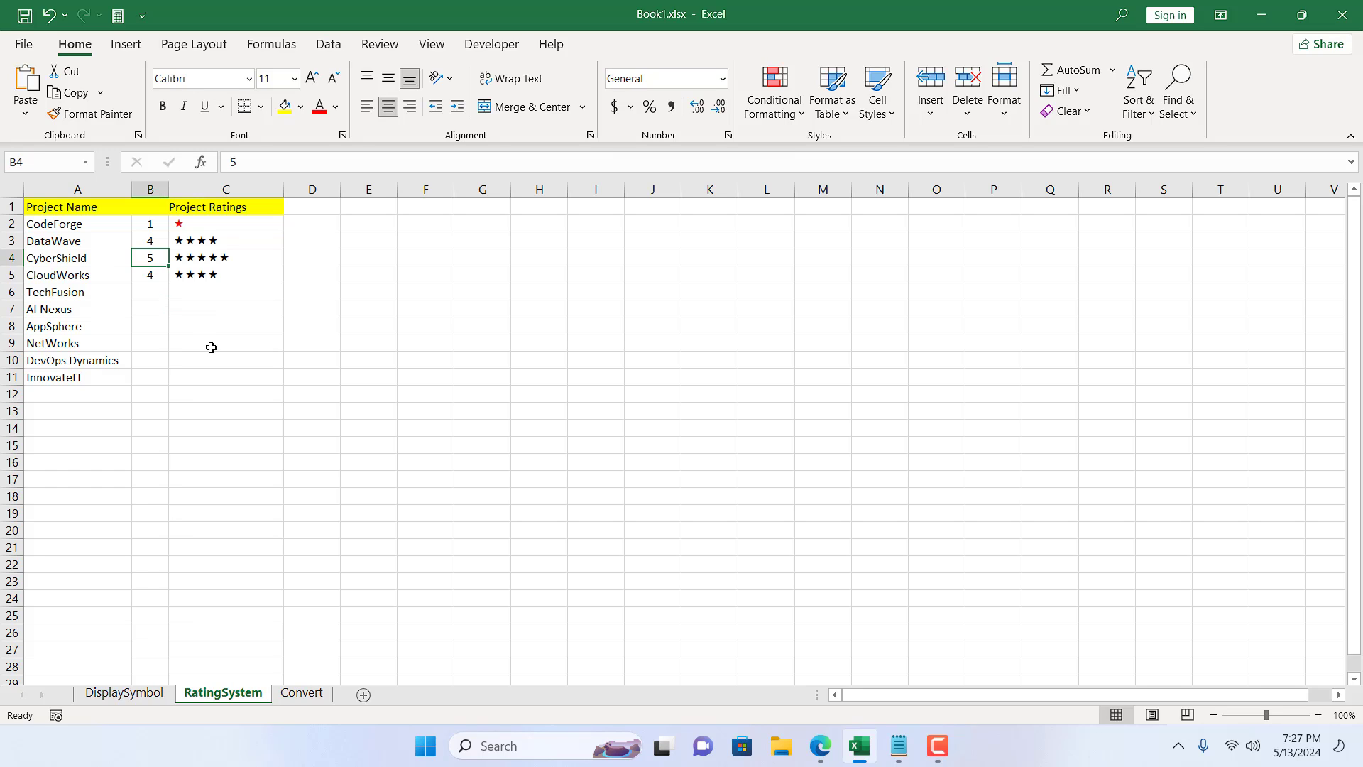
type("2")
left_click(211, 347)
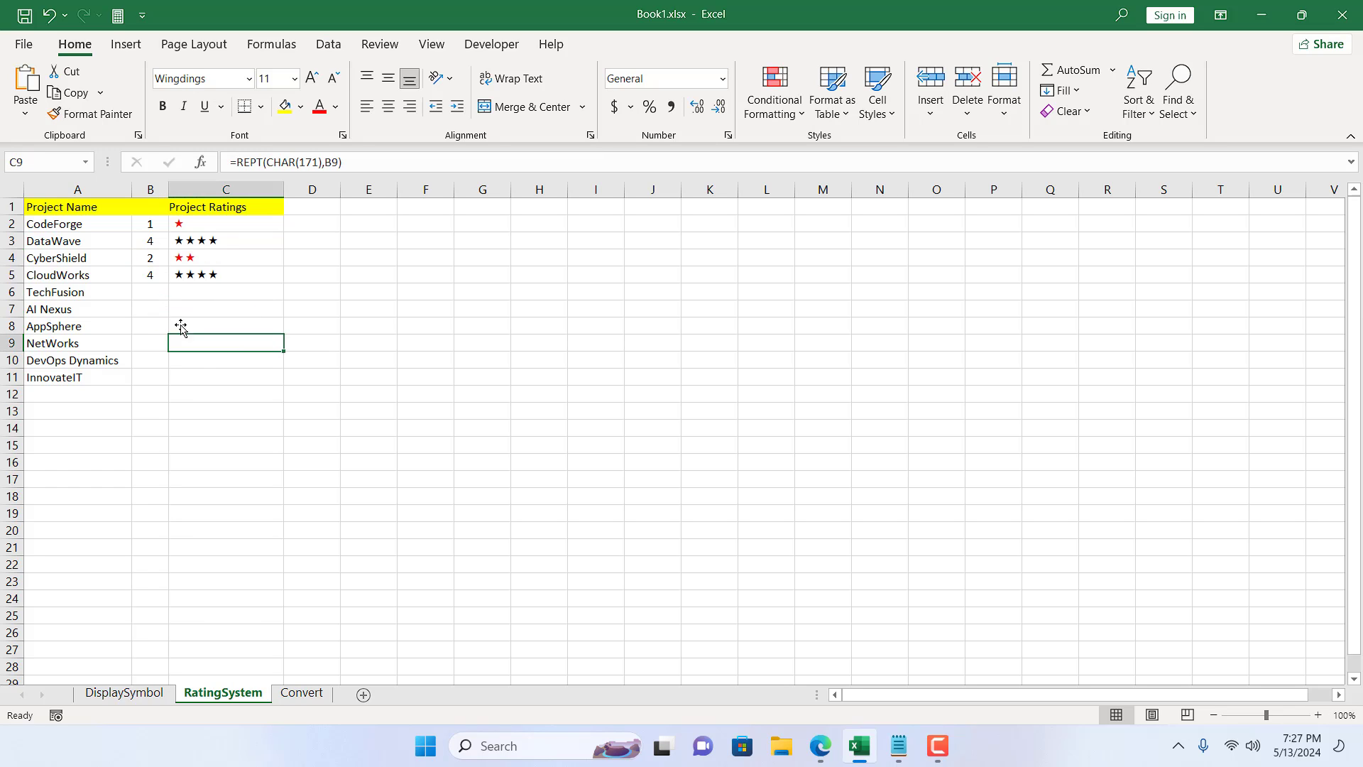
left_click(125, 273)
left_click(154, 280)
type("1")
left_click(272, 416)
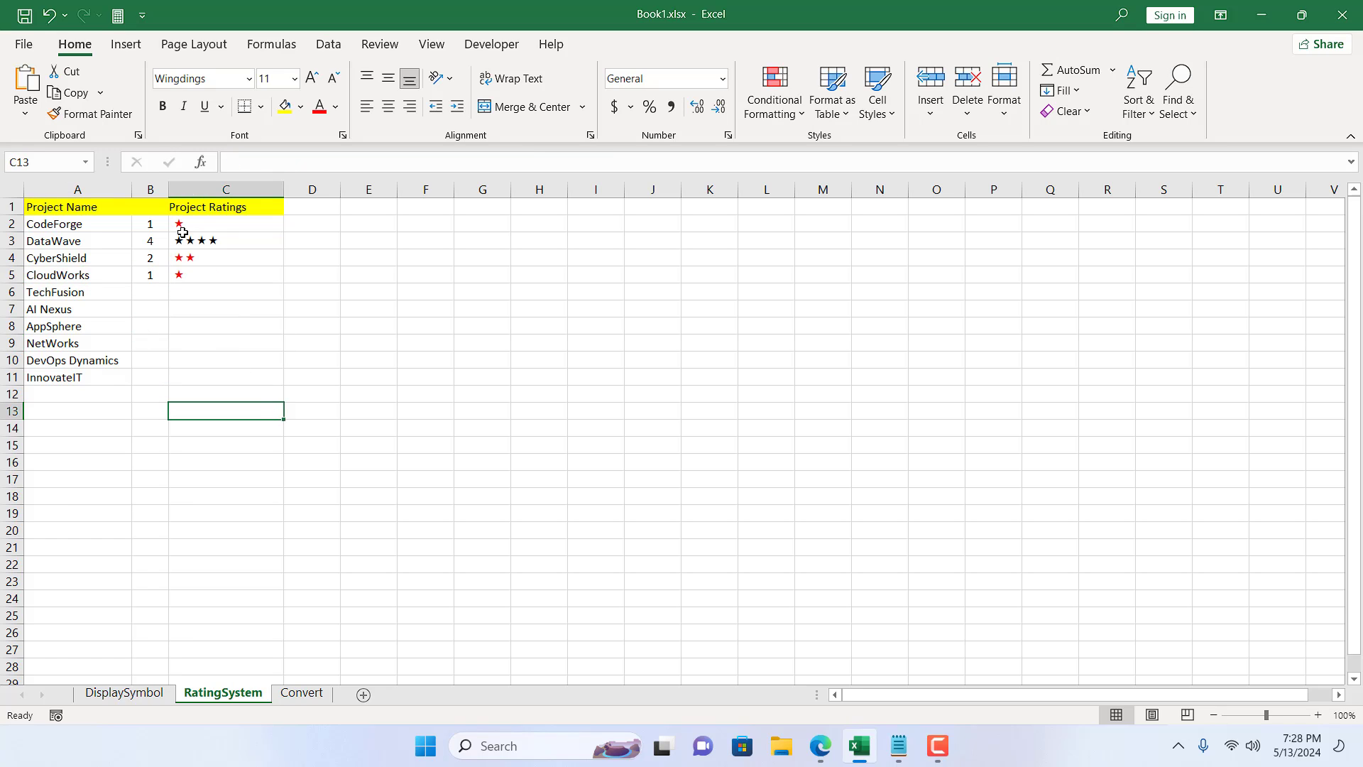
Step: Start a second formula-based conditional formatting rule for column C from cell C2 down to the last sheet row
left_click(217, 225)
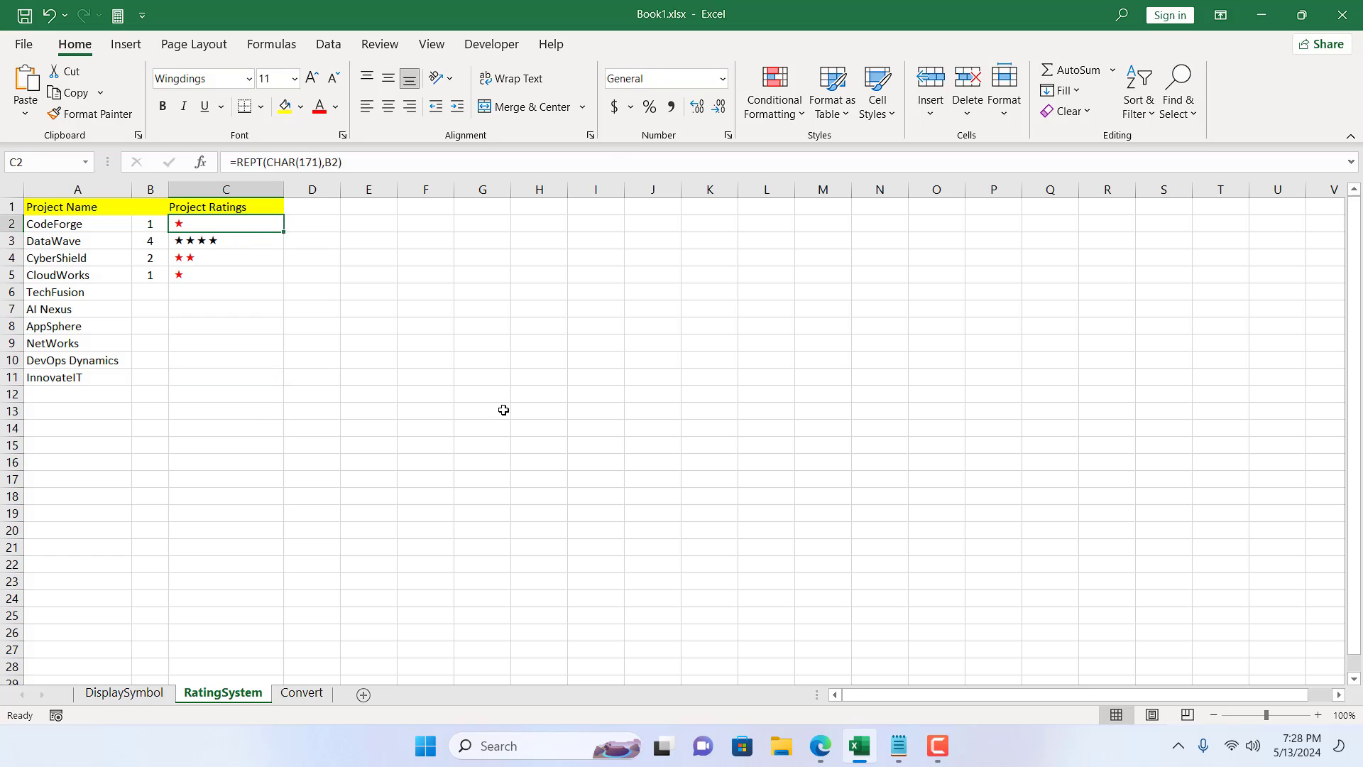
key("ctrl+shift+Down")
key("ctrl+shift+Down")
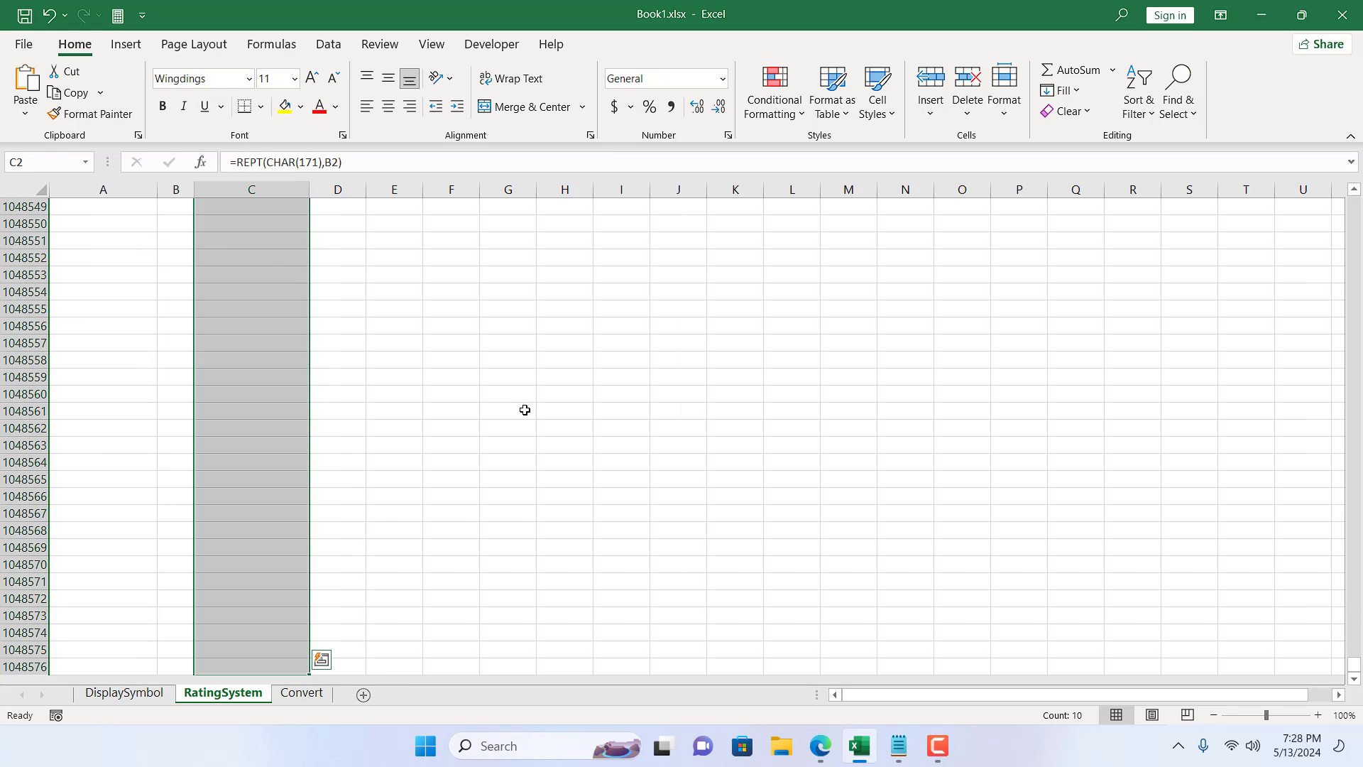
left_click_drag(1354, 665, 1354, 213)
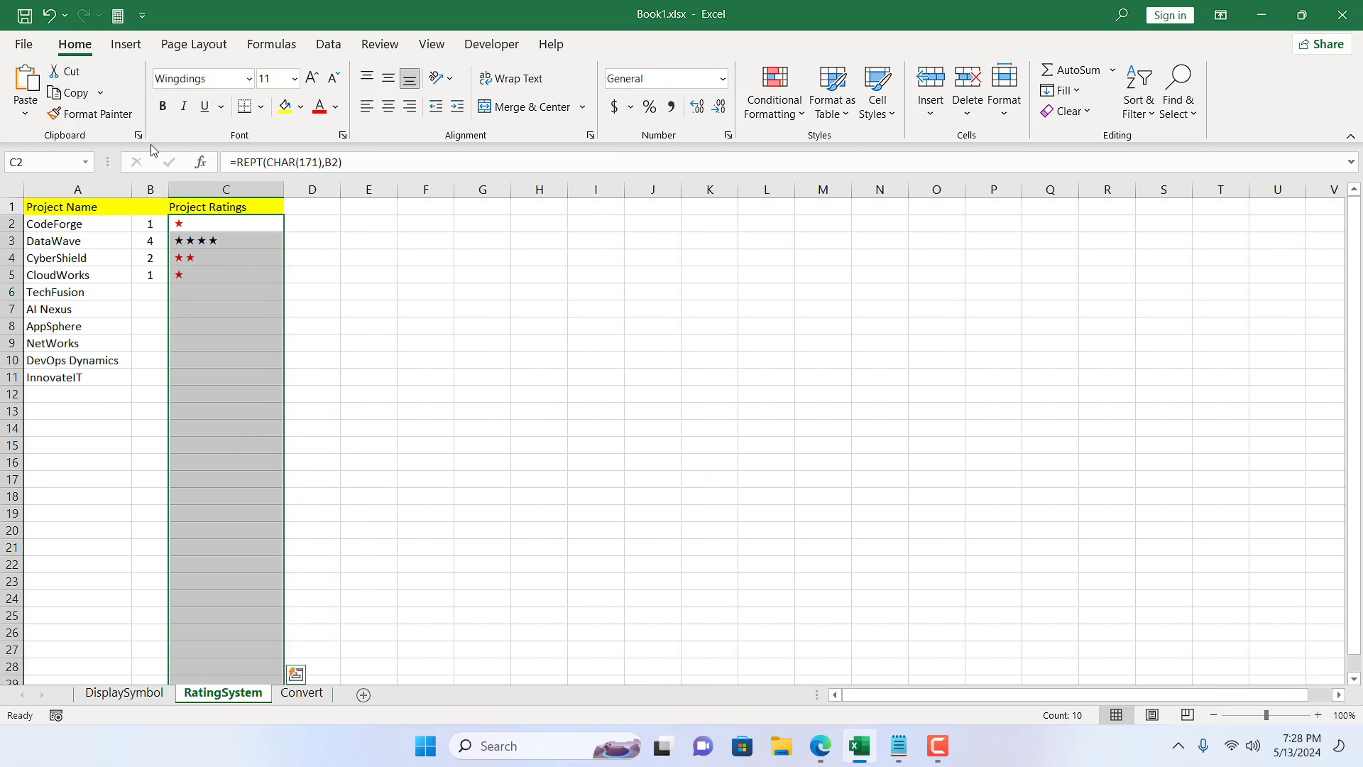
left_click(774, 106)
left_click(834, 353)
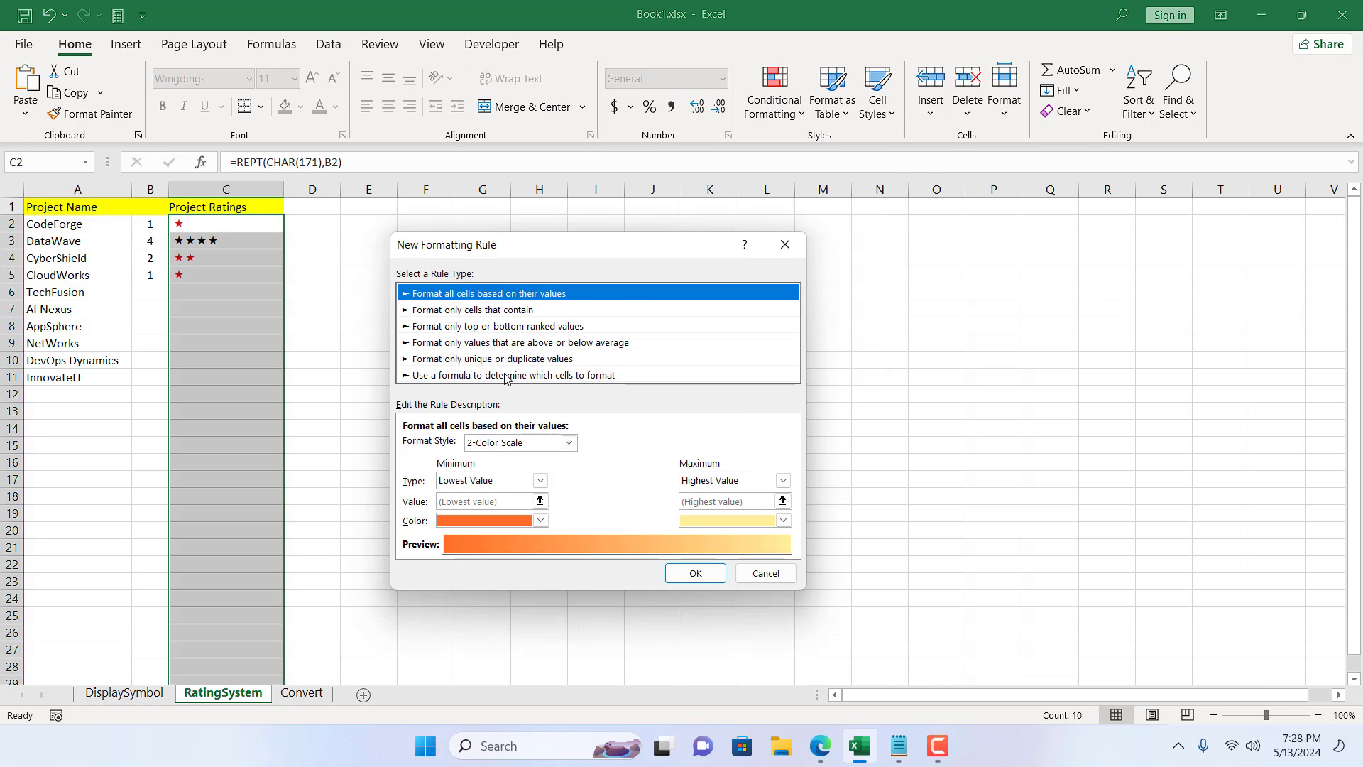
left_click(506, 375)
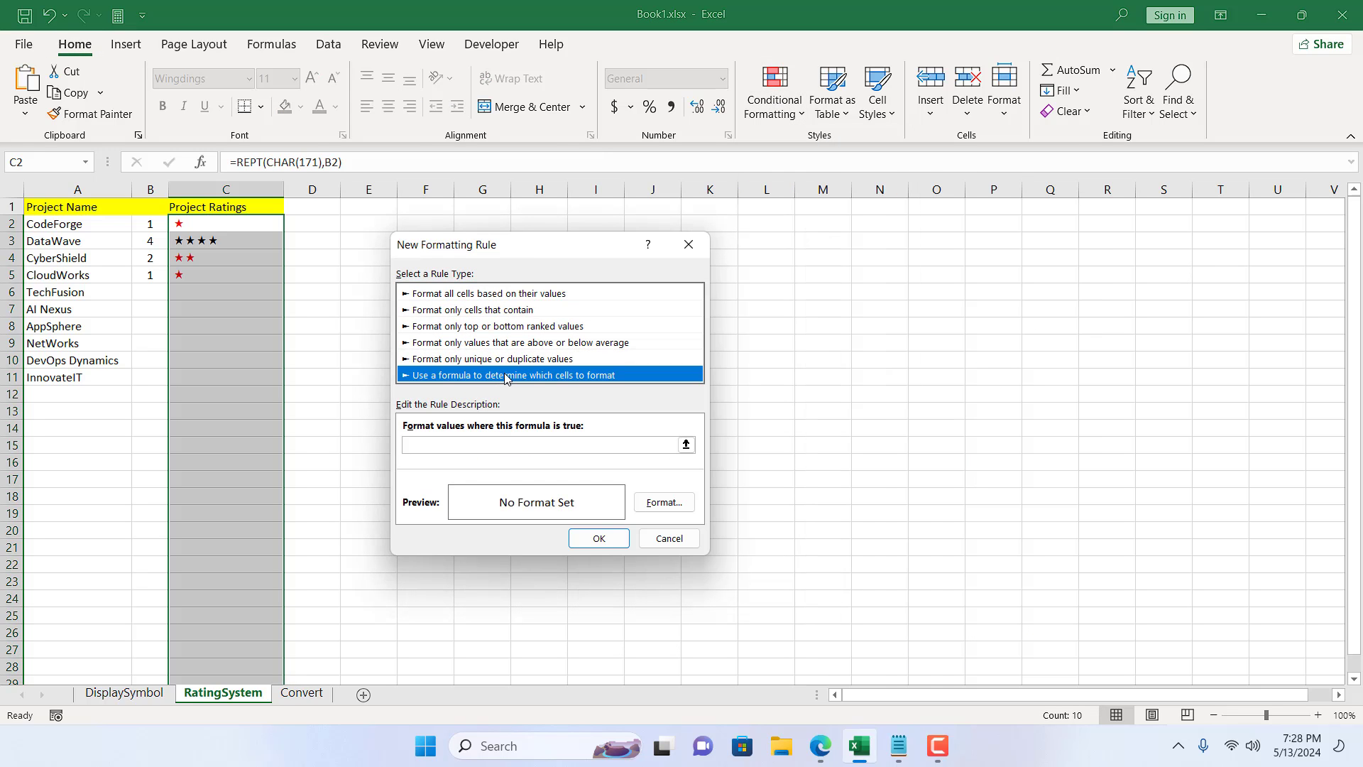
Step: Enter the rule formula =Or($B2=4,$B2=5) so it matches ratings of 4 or 5
left_click(484, 442)
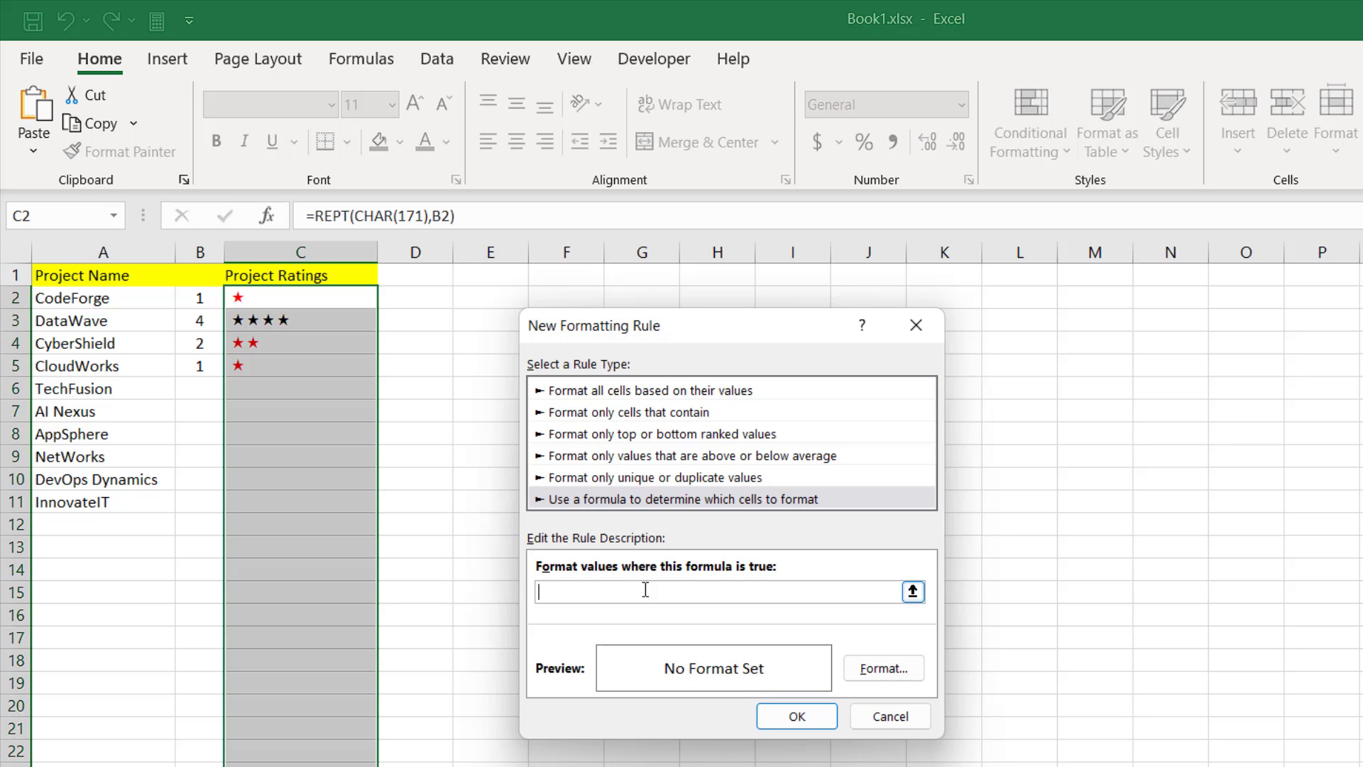
type("=O")
left_click(198, 297)
key("F4")
key("F4")
type("=4,")
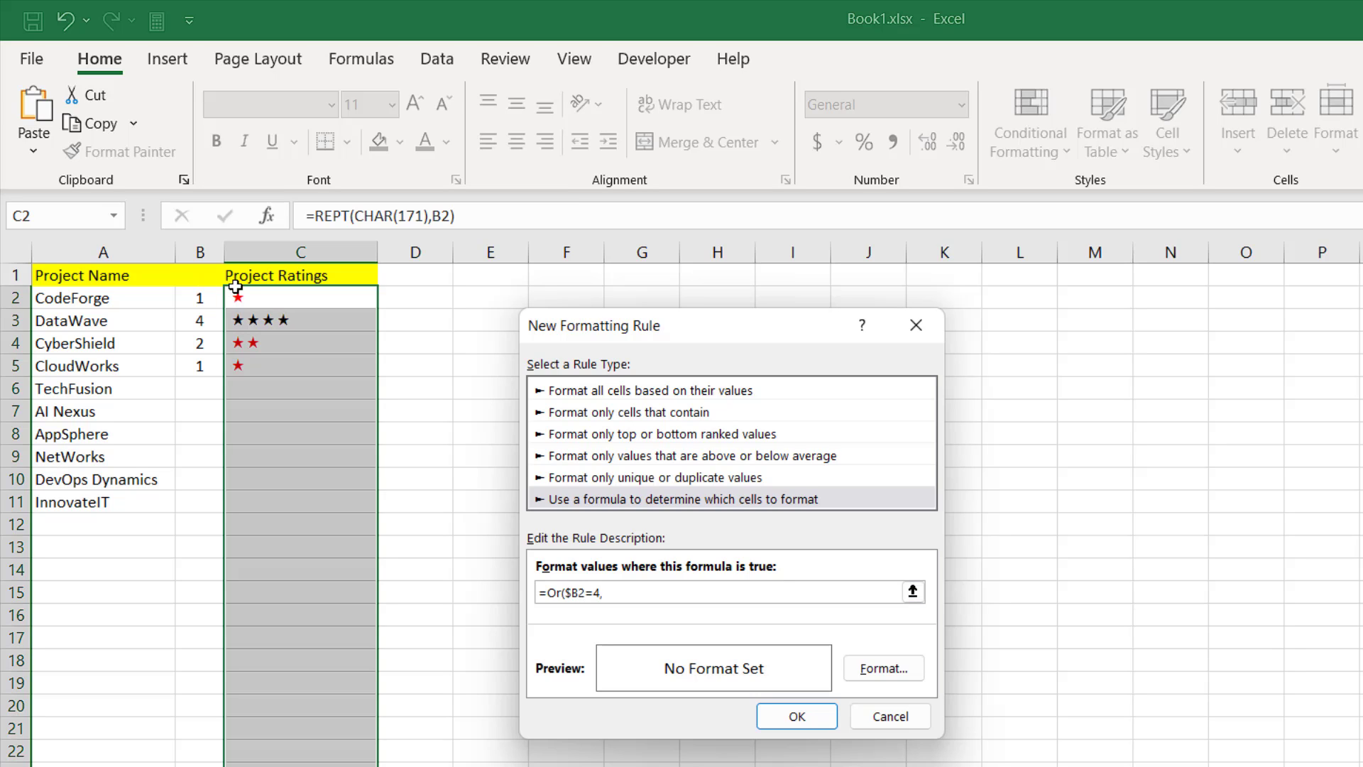
left_click(199, 299)
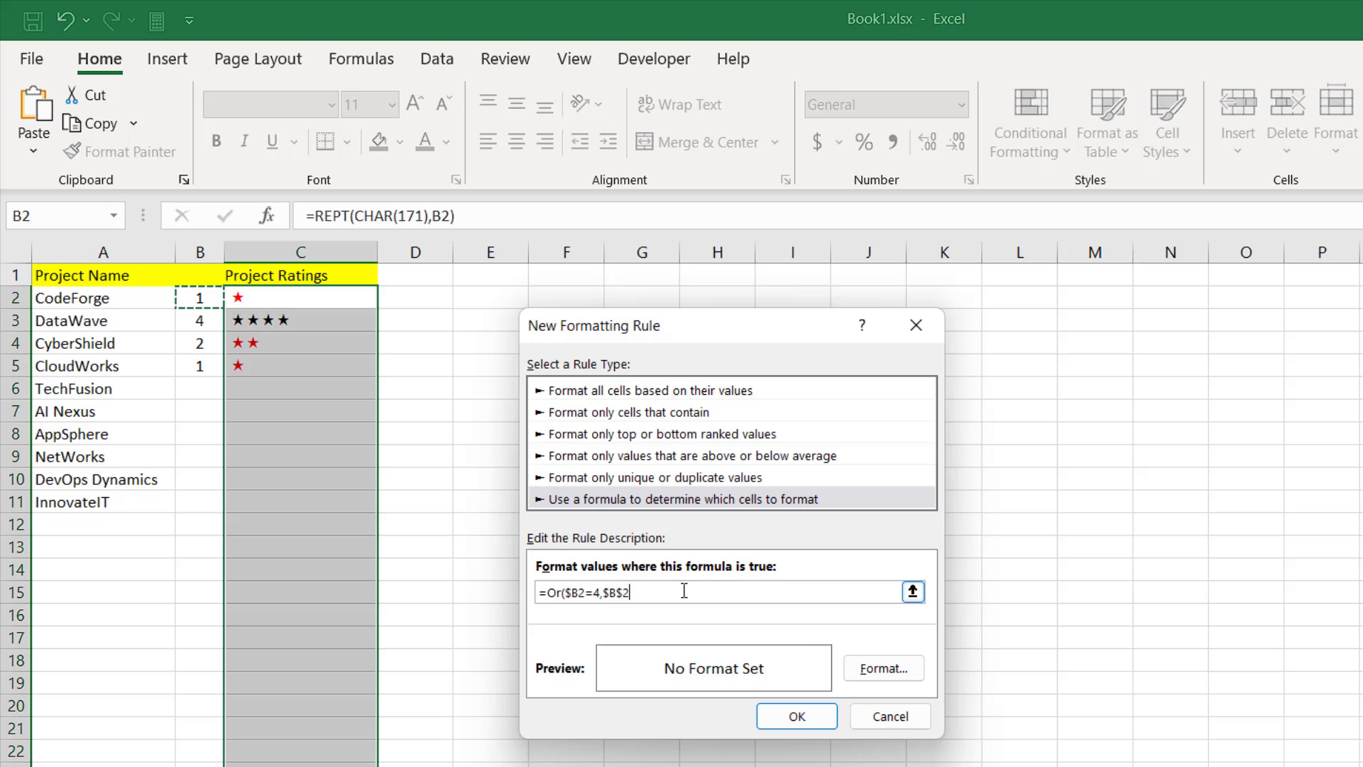
key("F4")
key("F4")
type("=5")
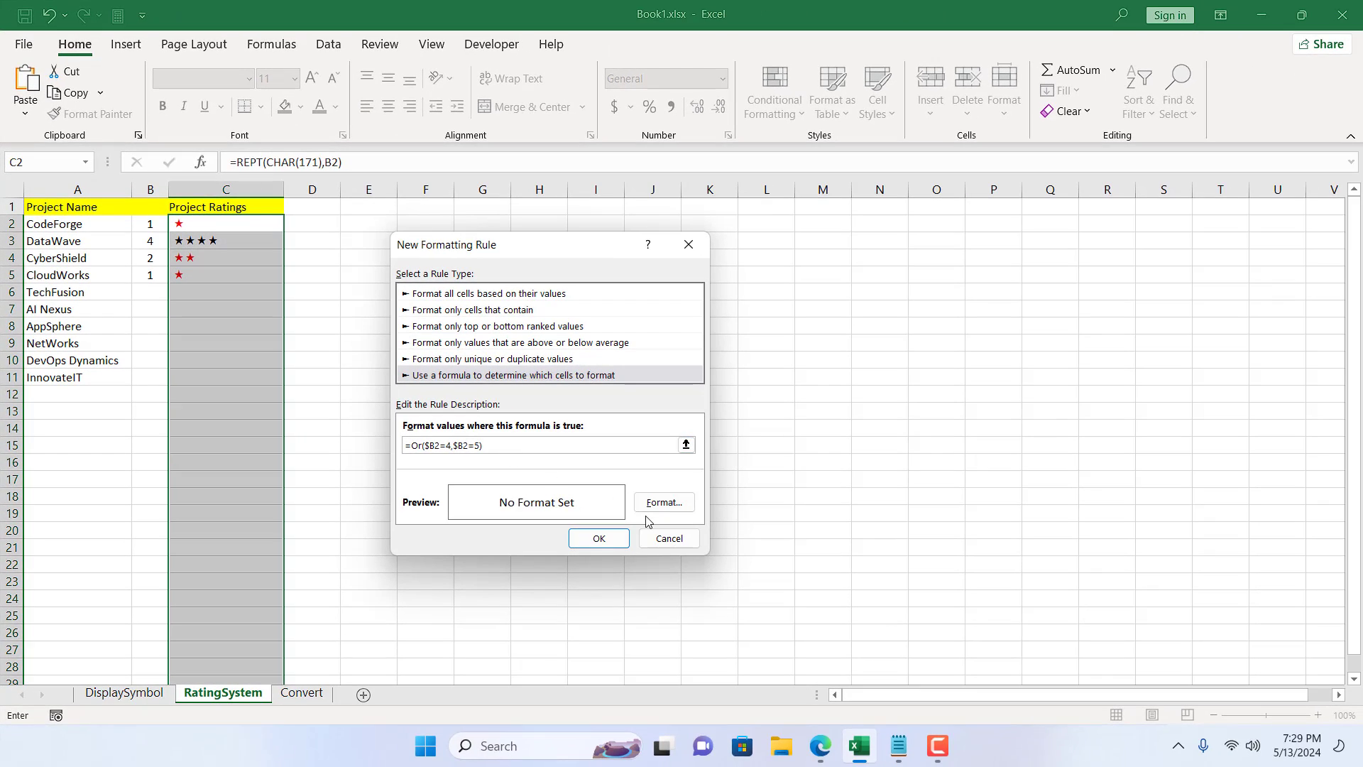
Step: Set the font color of the rule for ratings 4 and 5 to green and apply it
left_click(656, 508)
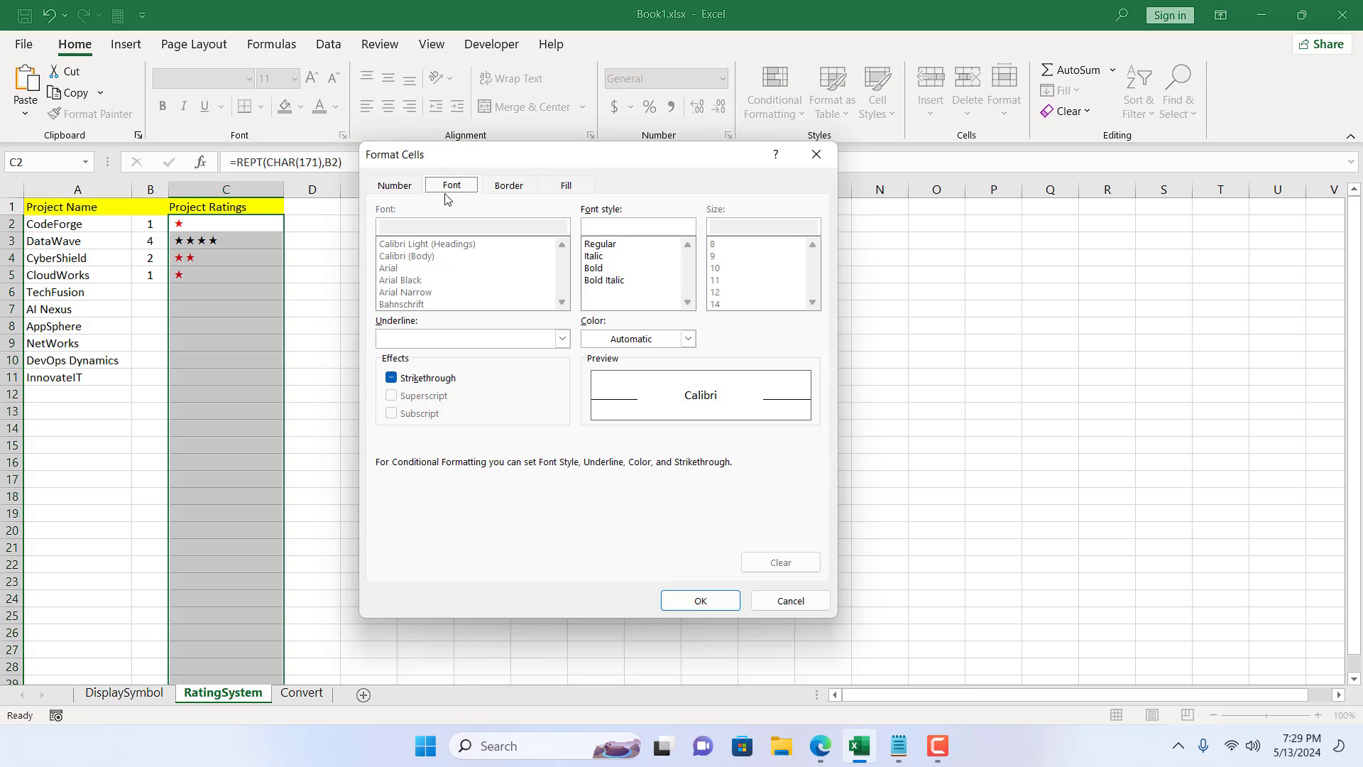
left_click(688, 338)
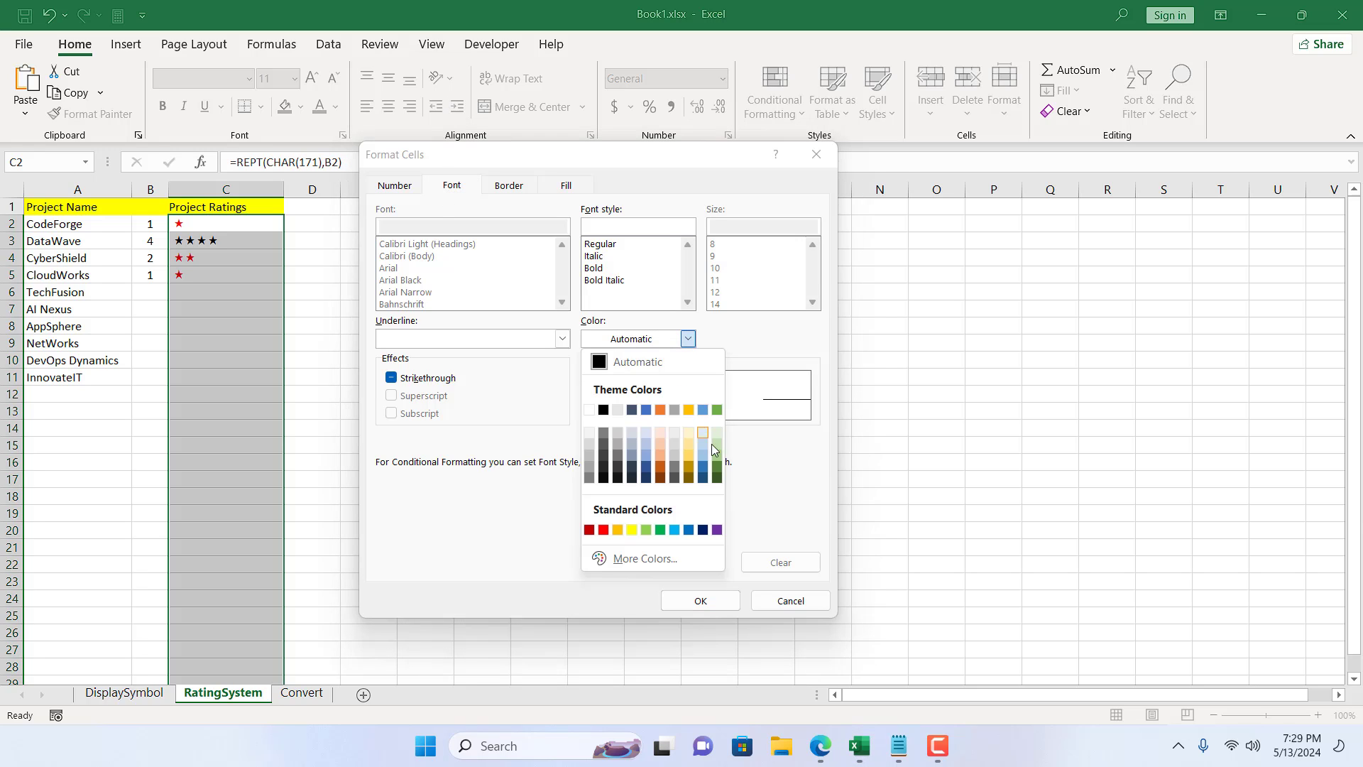
left_click(660, 529)
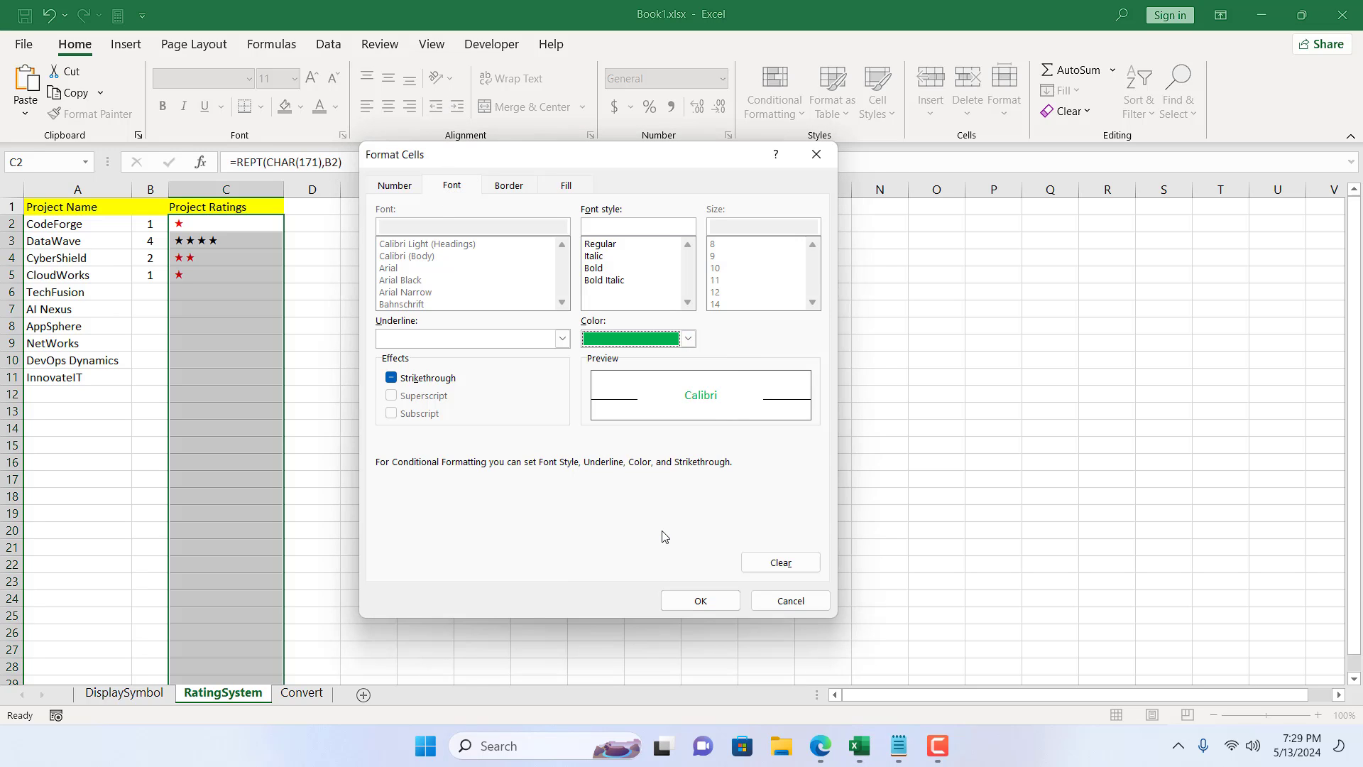
left_click(717, 601)
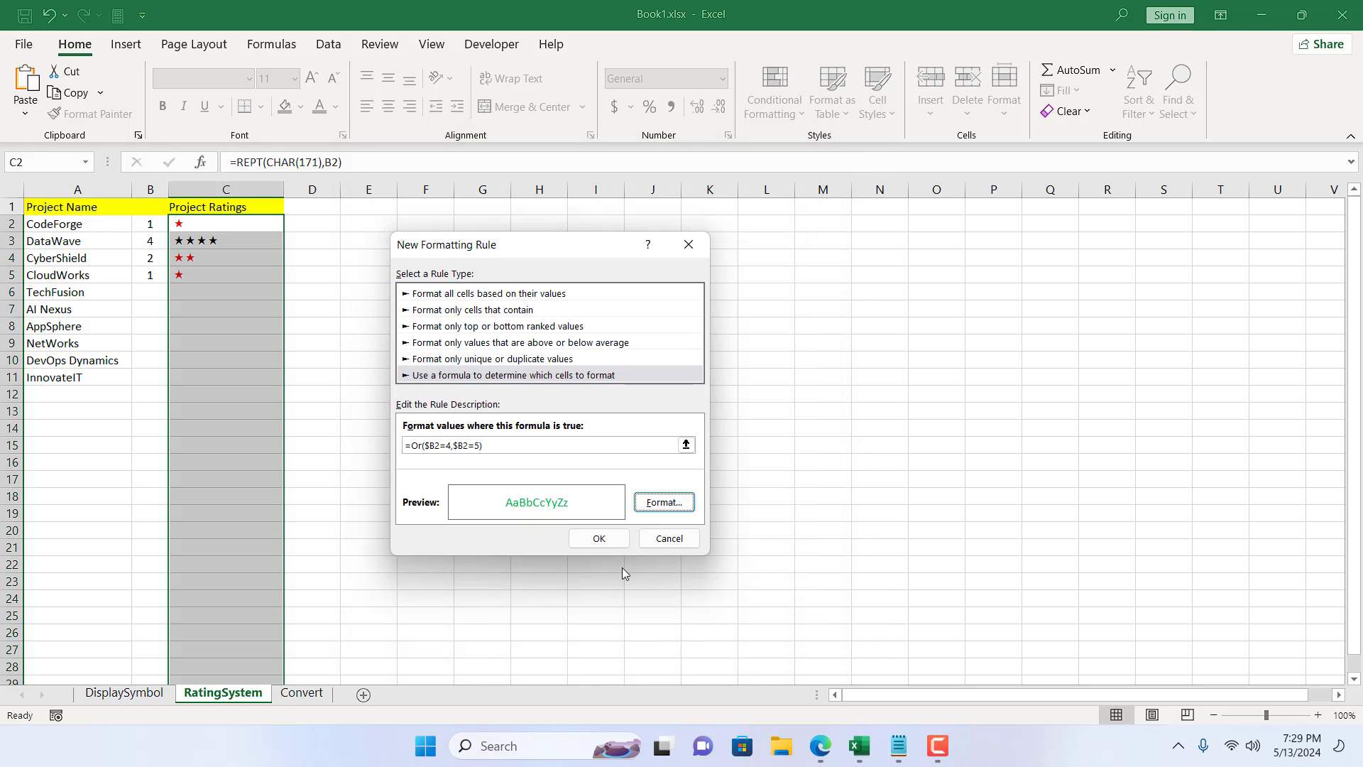
left_click(599, 538)
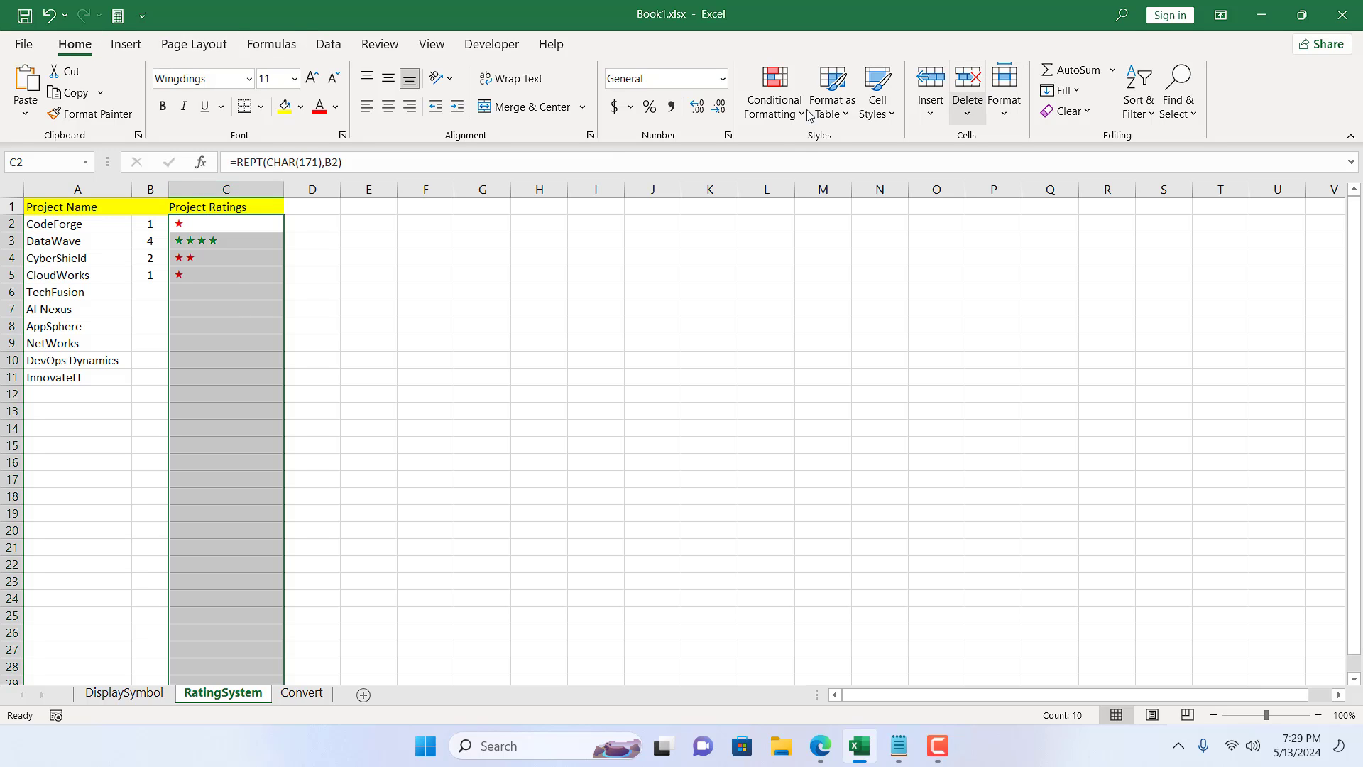
Step: Start a third formula-based conditional formatting rule for the same star cells in column C
left_click(774, 95)
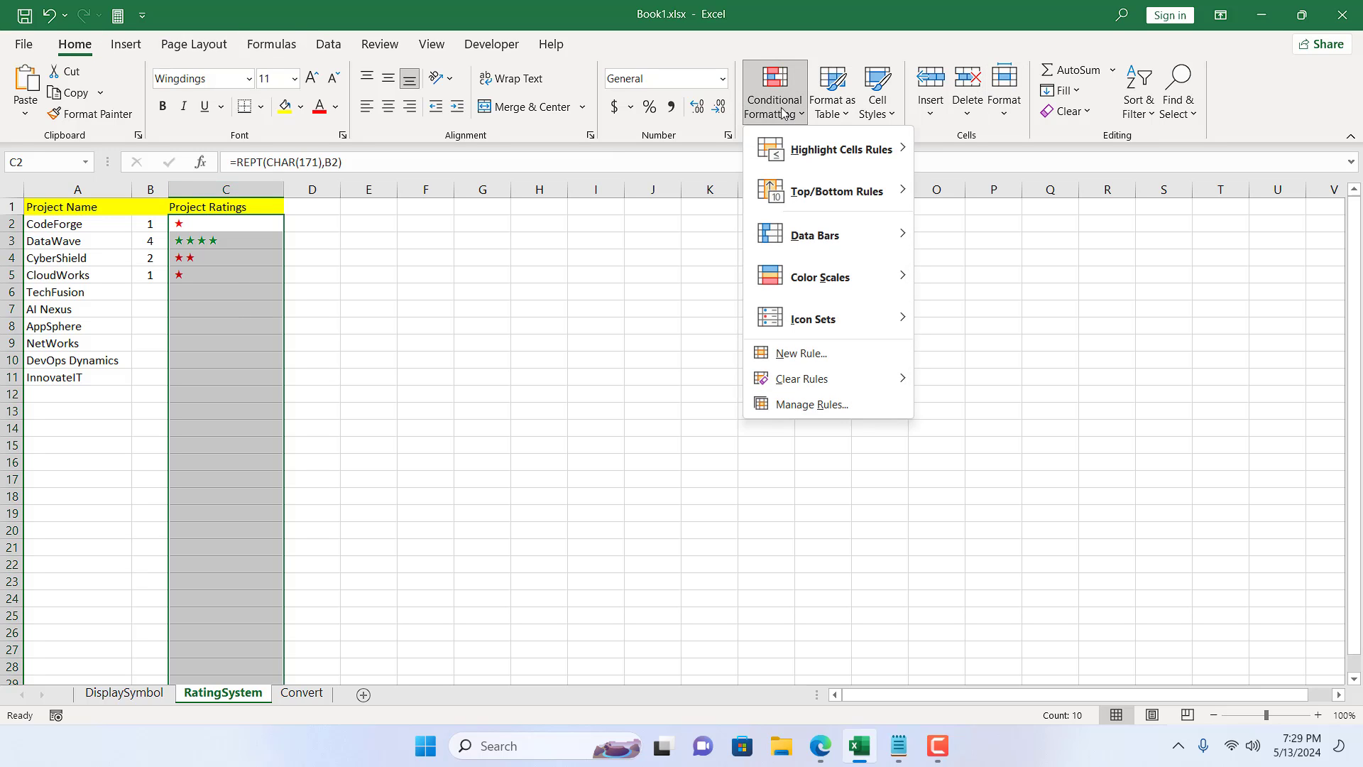
left_click(831, 353)
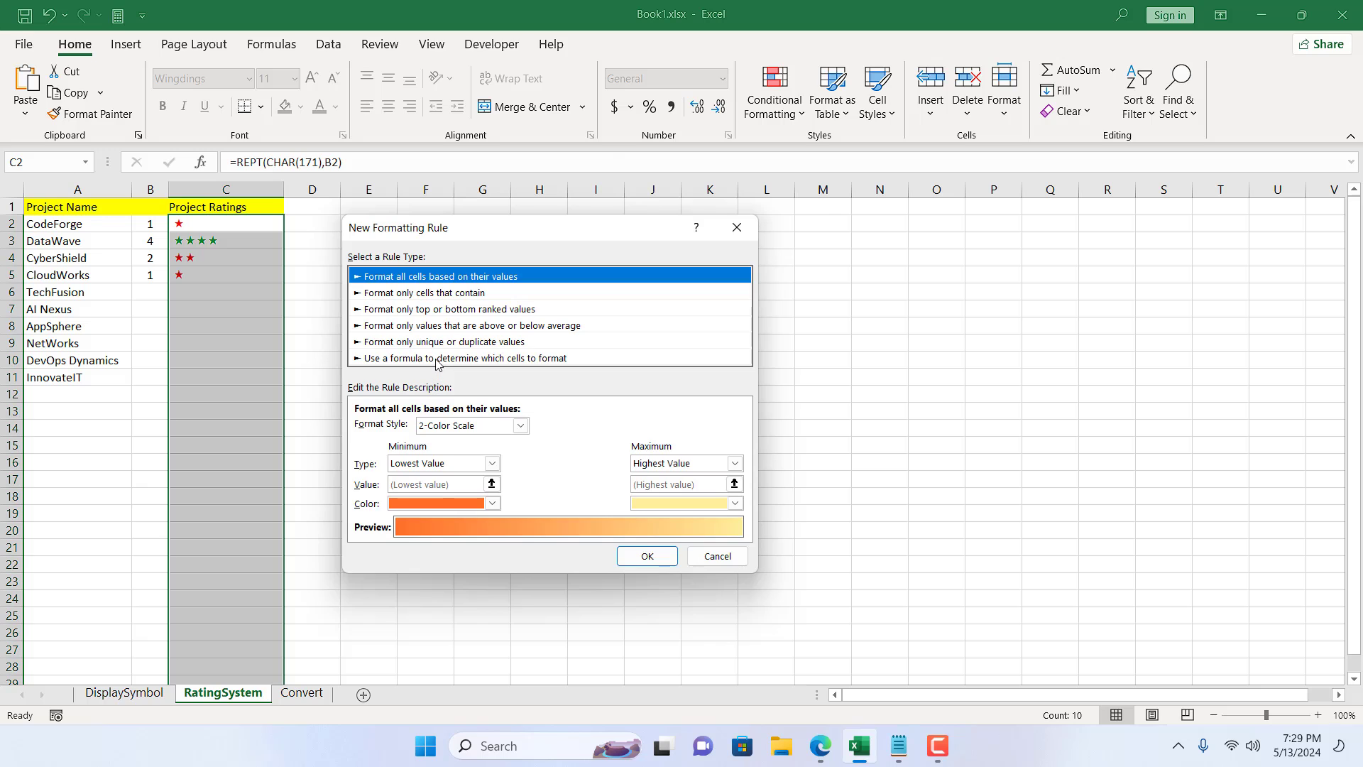
left_click(436, 357)
Step: Enter the rule formula =$B2=3 so it matches a rating of 3
left_click(445, 428)
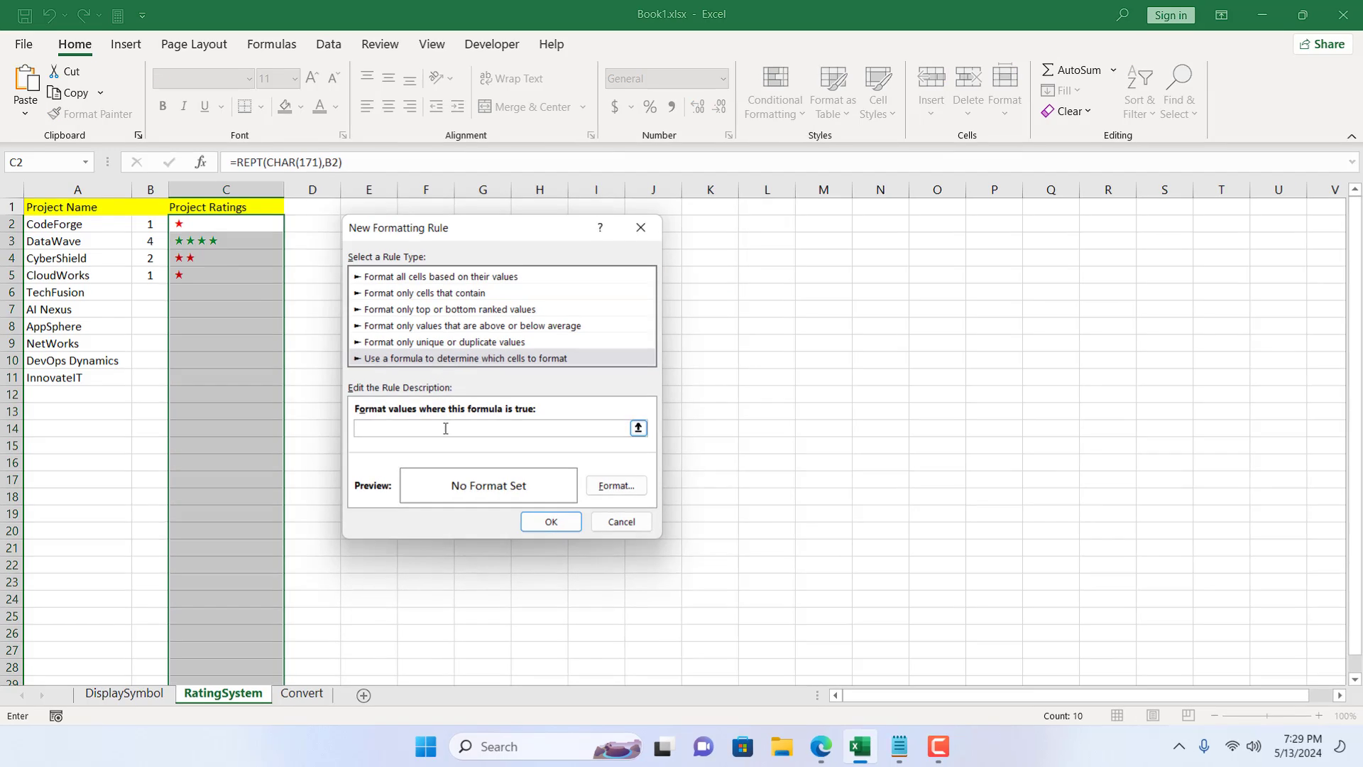
type("=")
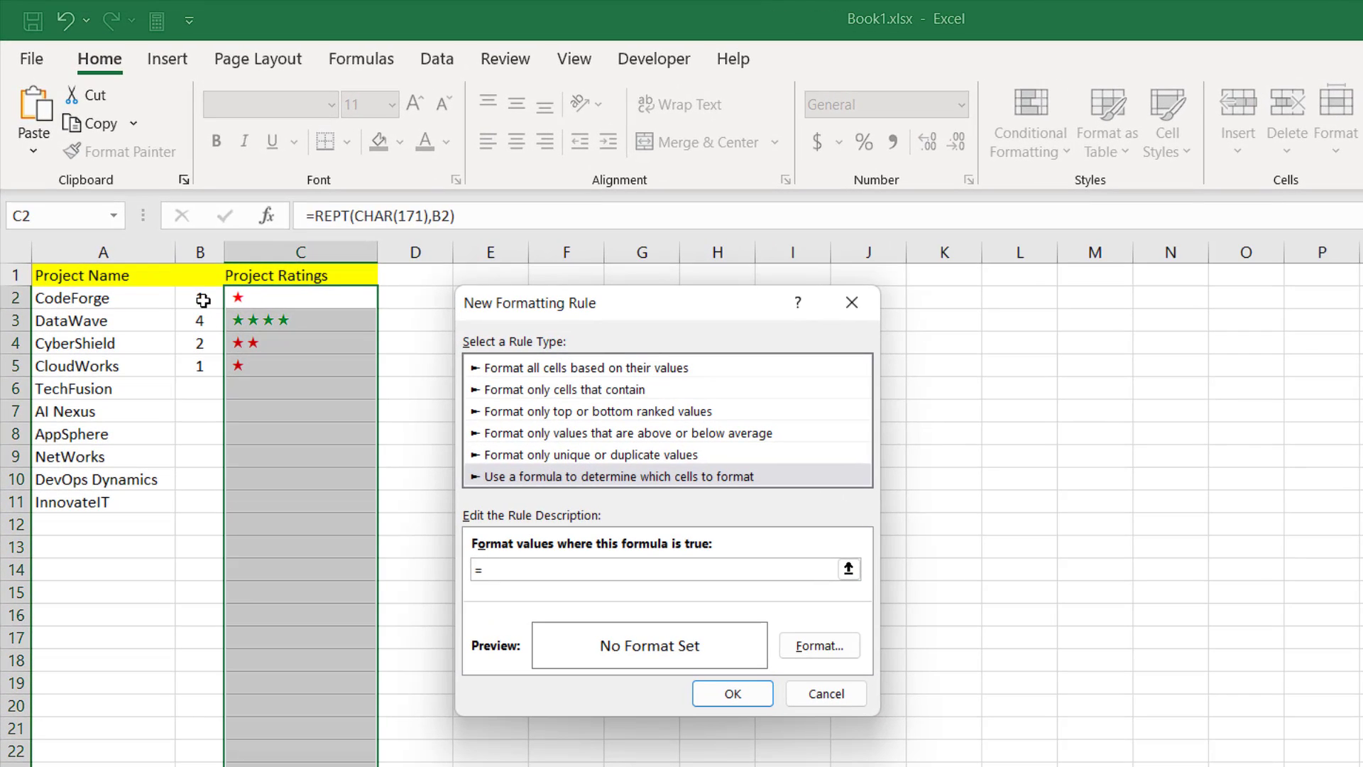
left_click(203, 300)
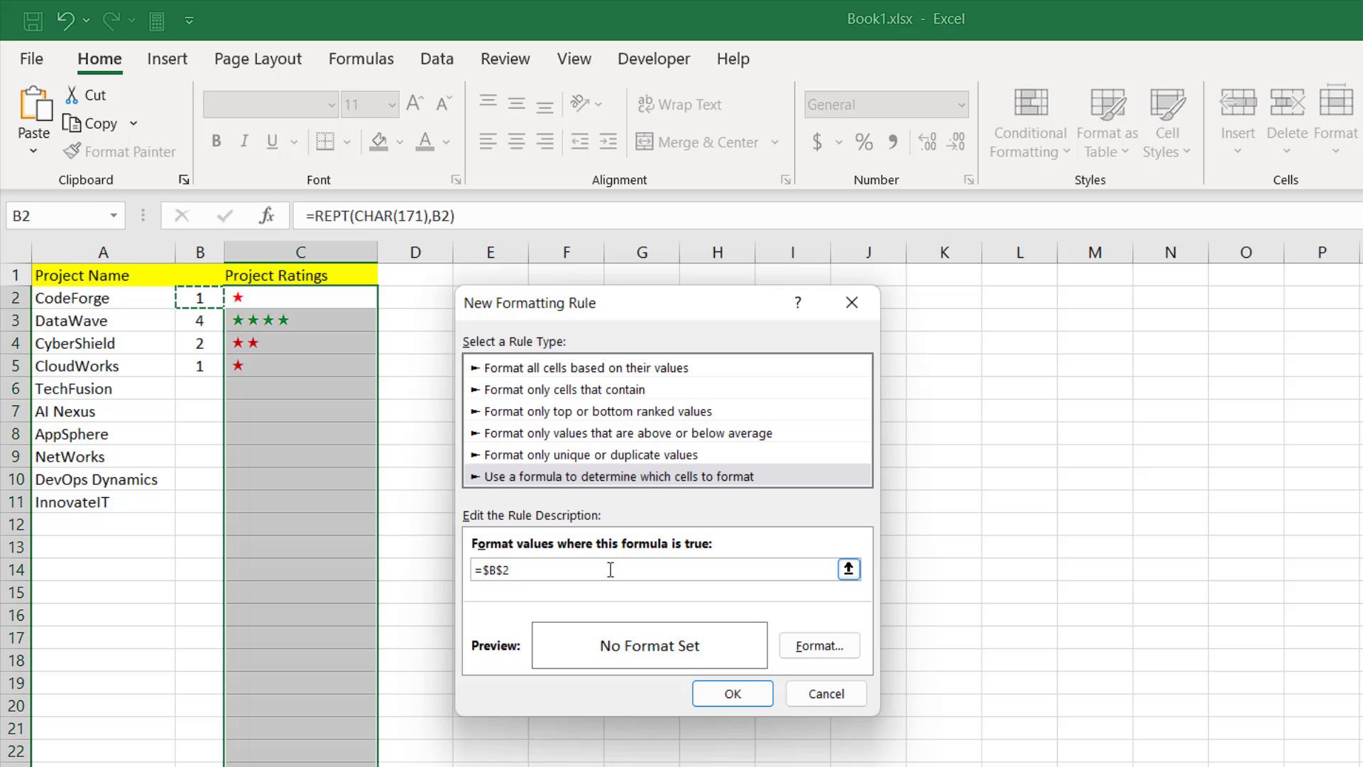
key("F4")
key("F4")
type("=1")
Step: Set the font color of the rule for rating 3 to yellow and apply the conditional formatting rule
left_click(794, 643)
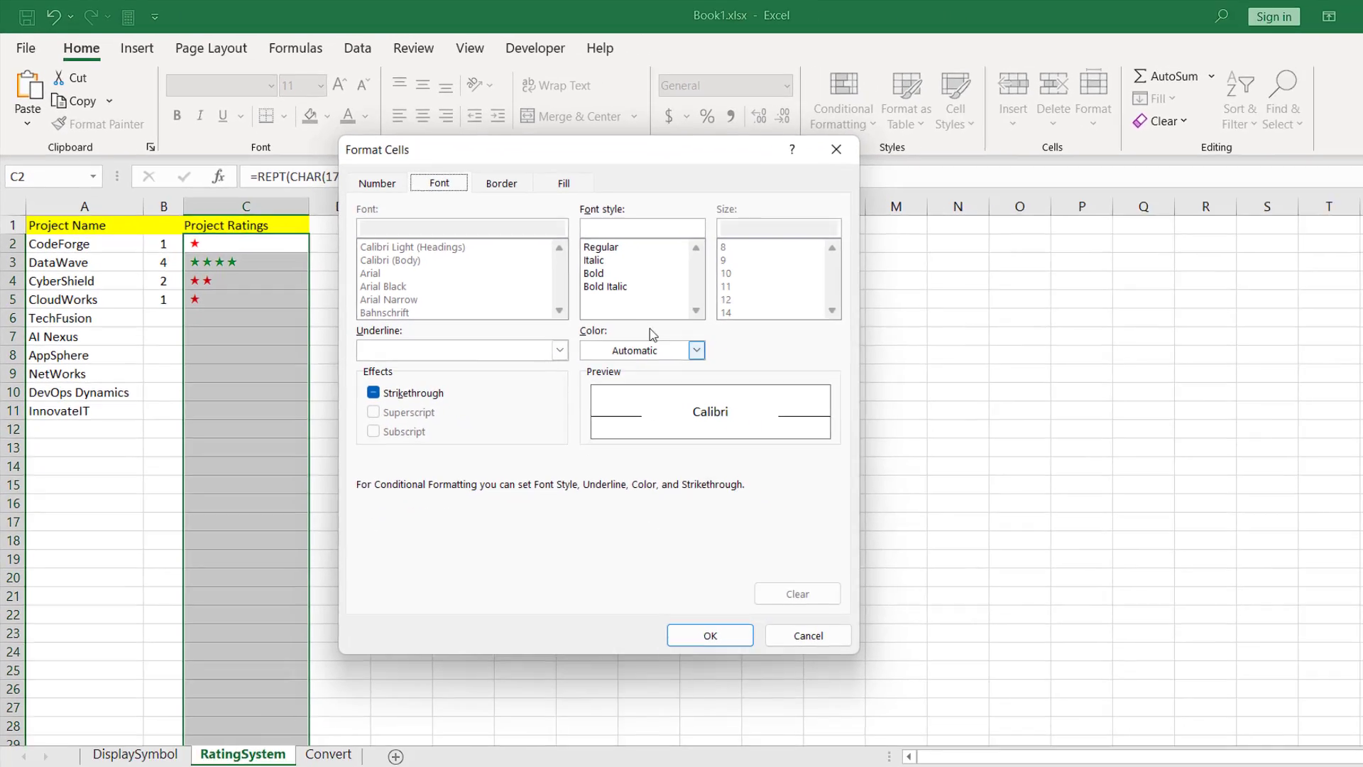
left_click(843, 424)
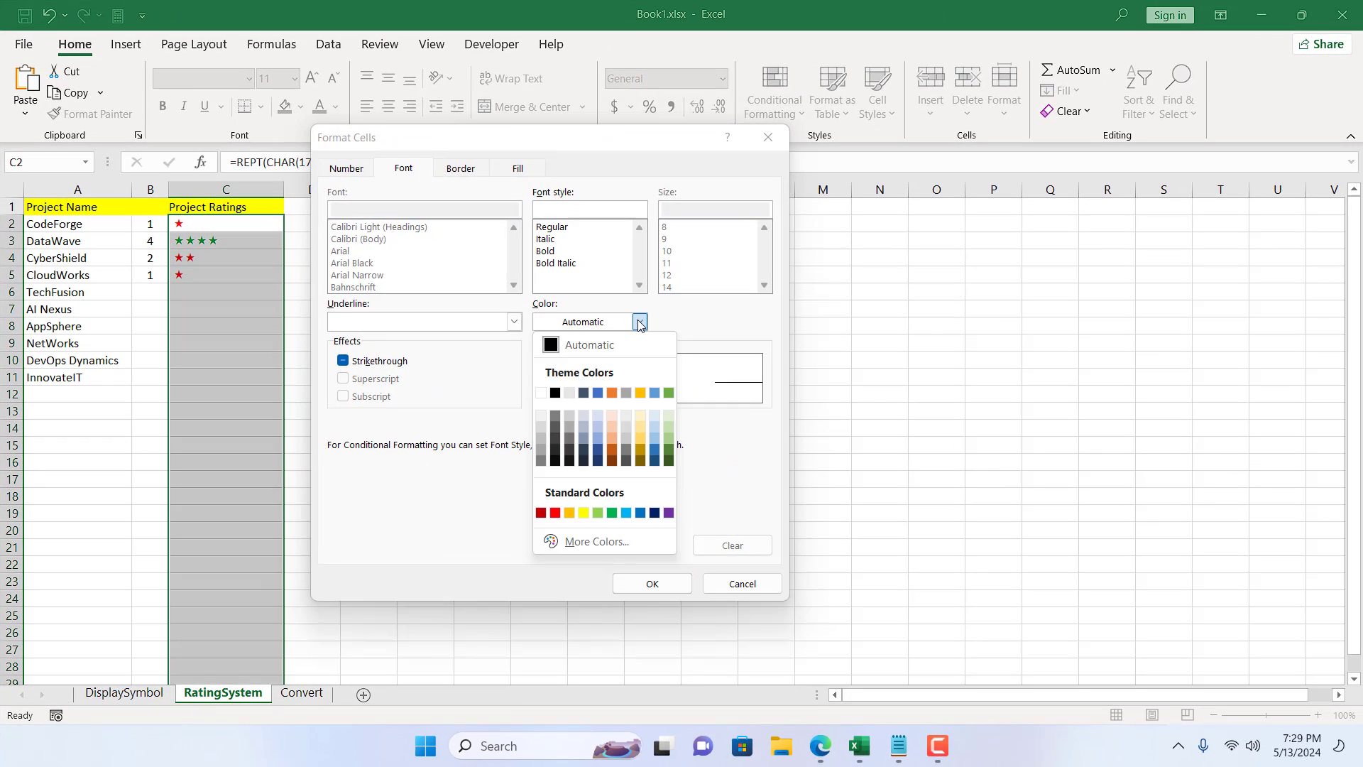
left_click(585, 513)
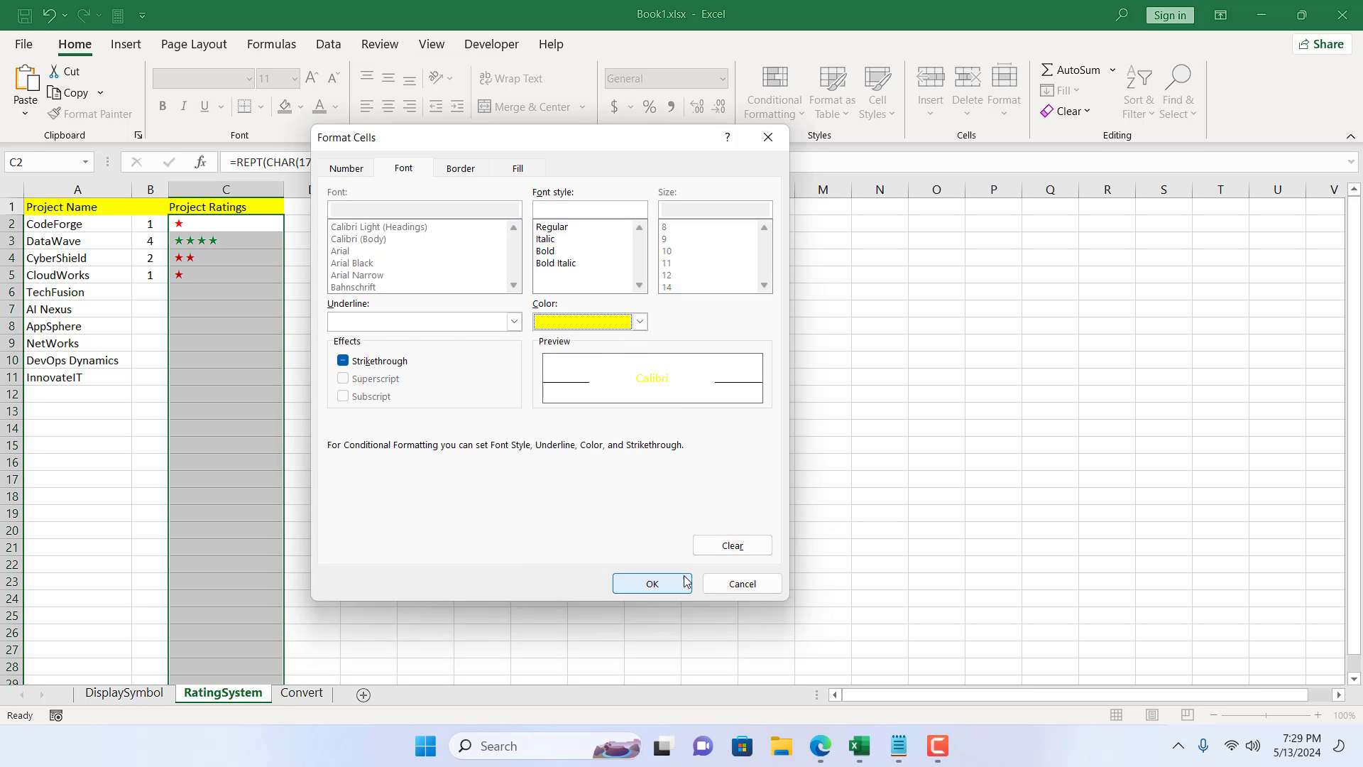
left_click(653, 584)
left_click(534, 526)
left_click(538, 514)
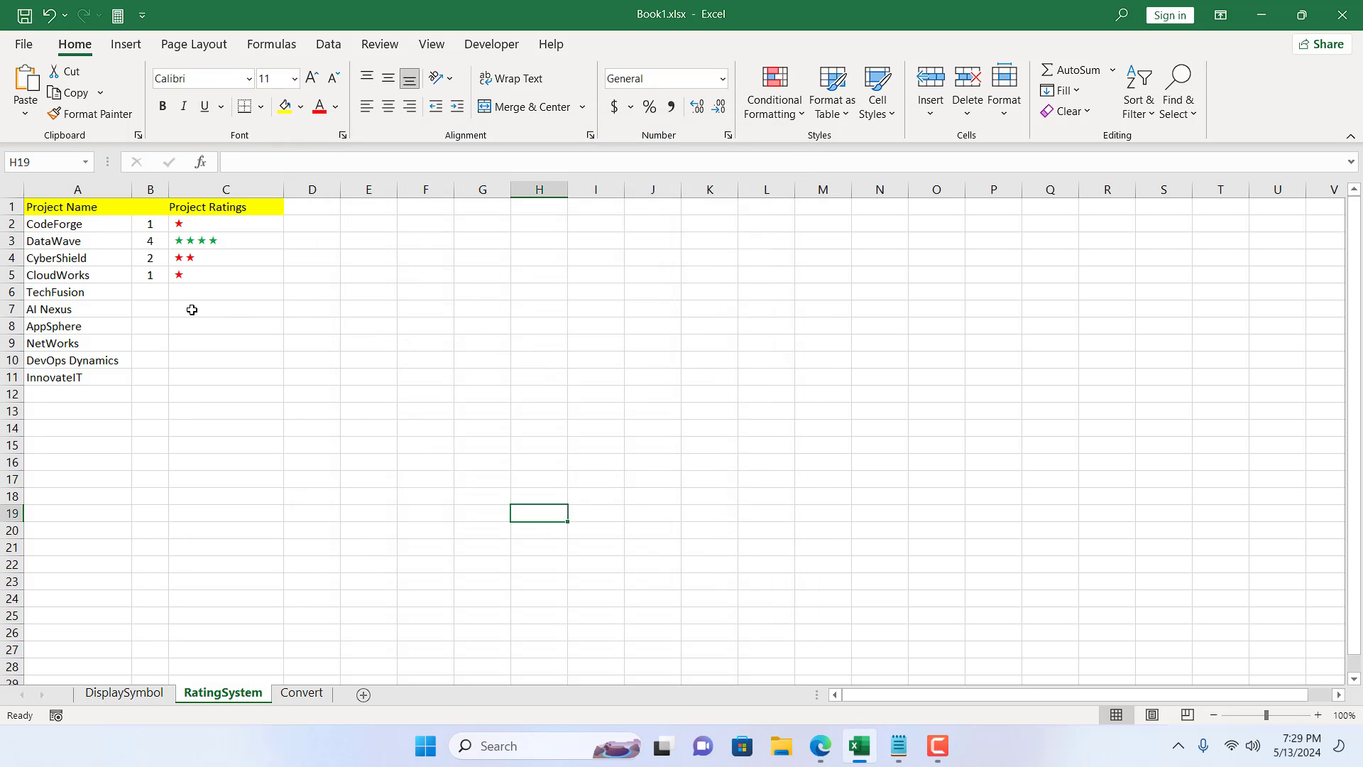
Step: Try to enter the out-of-range rating 6 for TechFusion in cell B6 to test the data validation
left_click(159, 297)
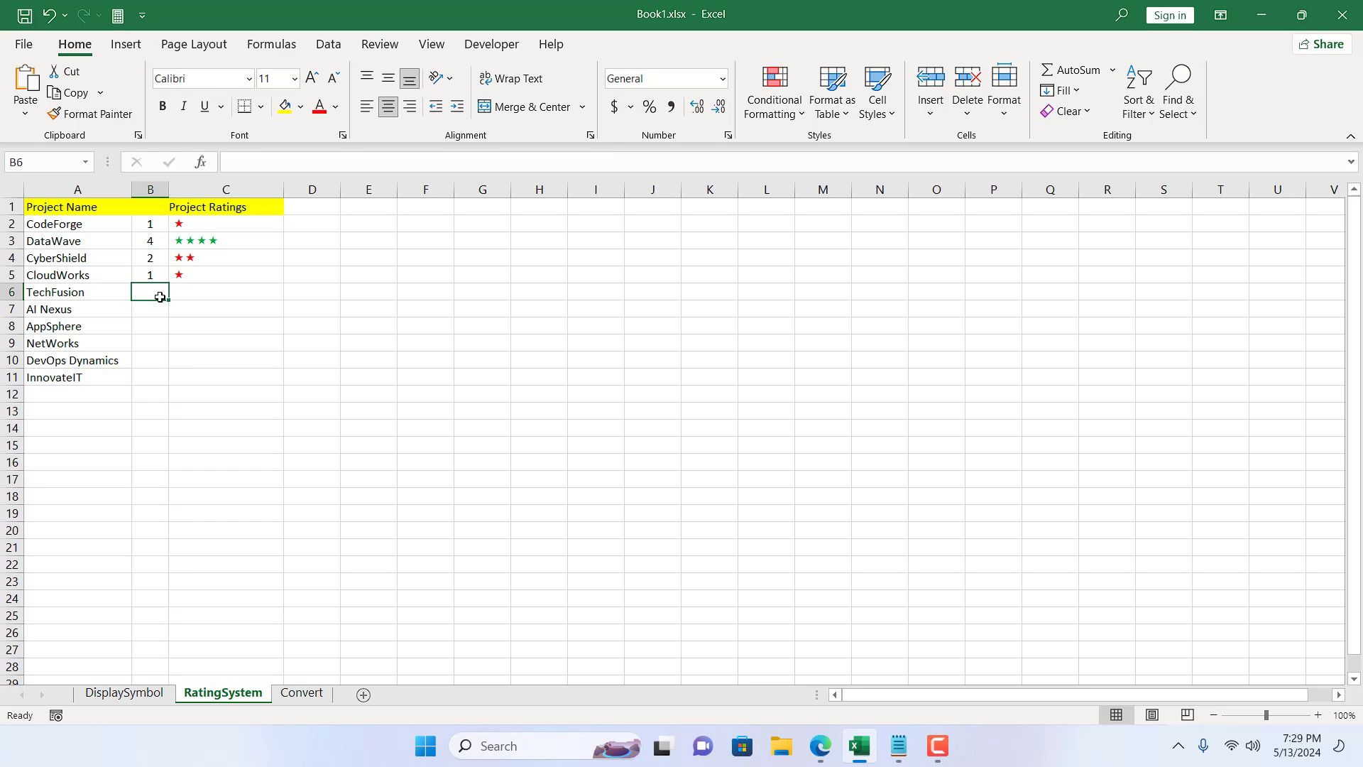
type("6")
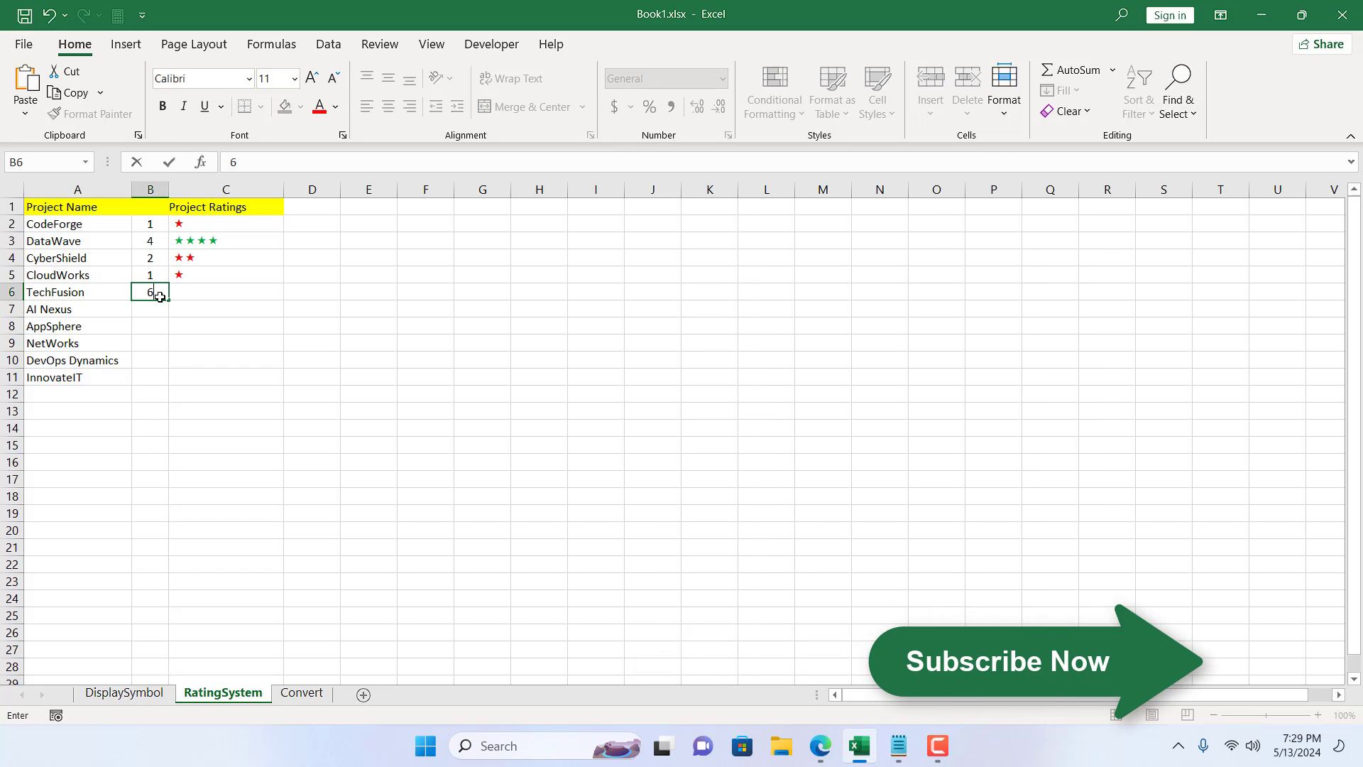
key("Return")
key("Return")
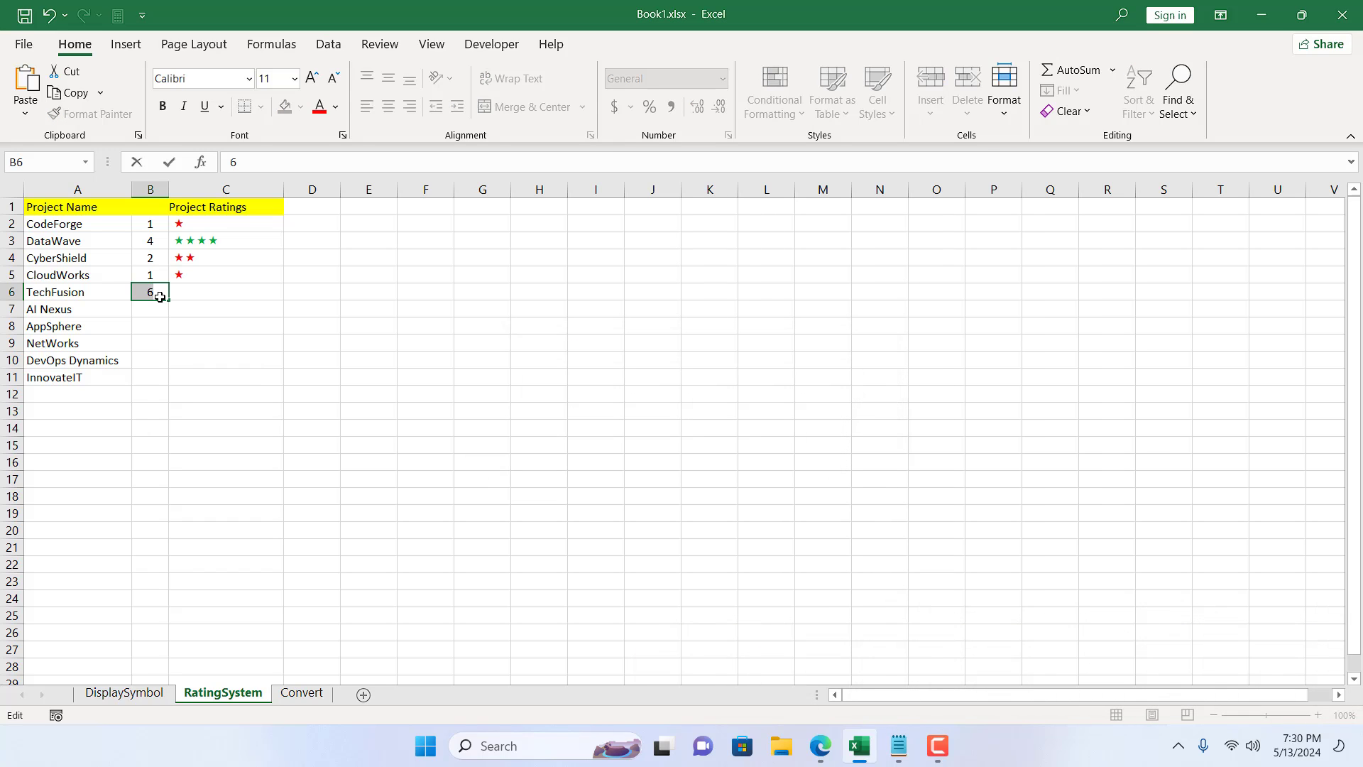
Step: Enter the ratings 5, 4, 3, 2 and 1 in cells B6 to B10, for TechFusion through DevOps Dynamics
type("5")
key("Return")
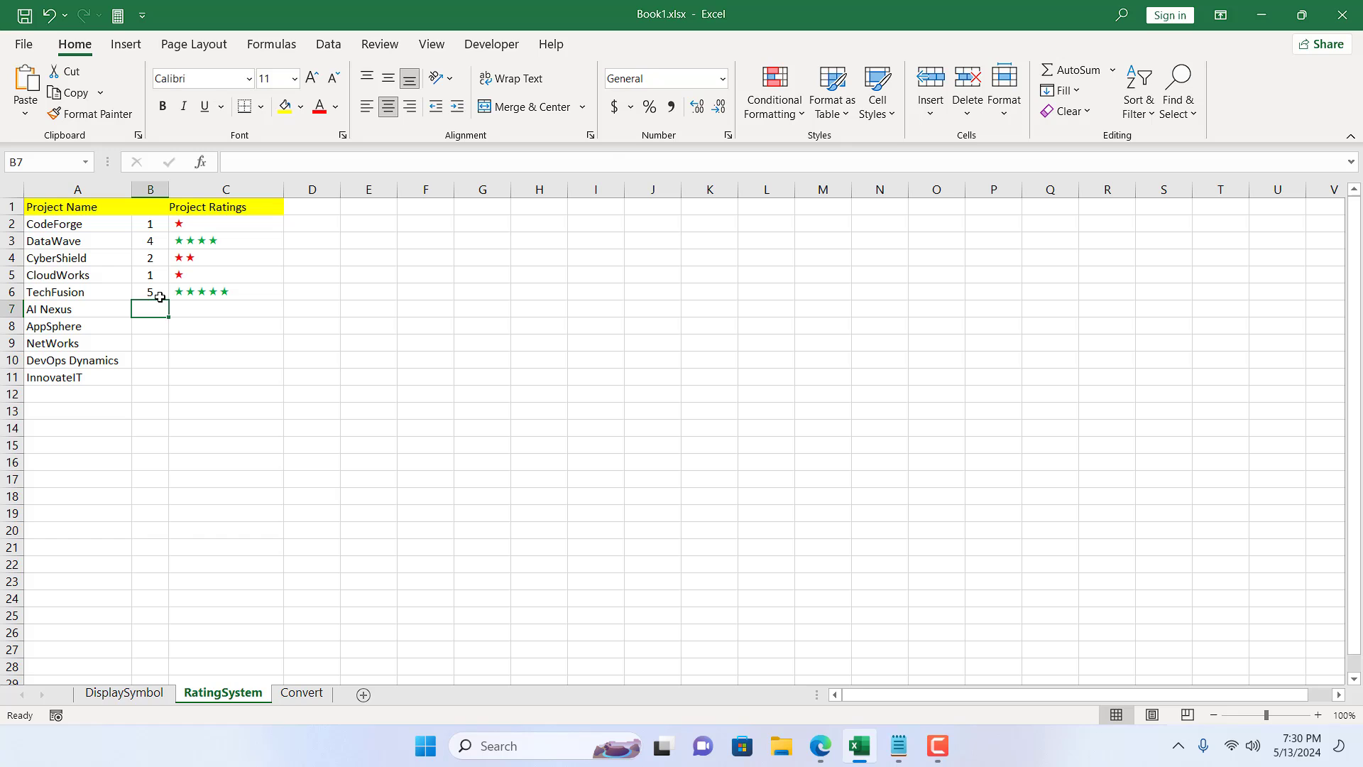
type("4")
key("Return")
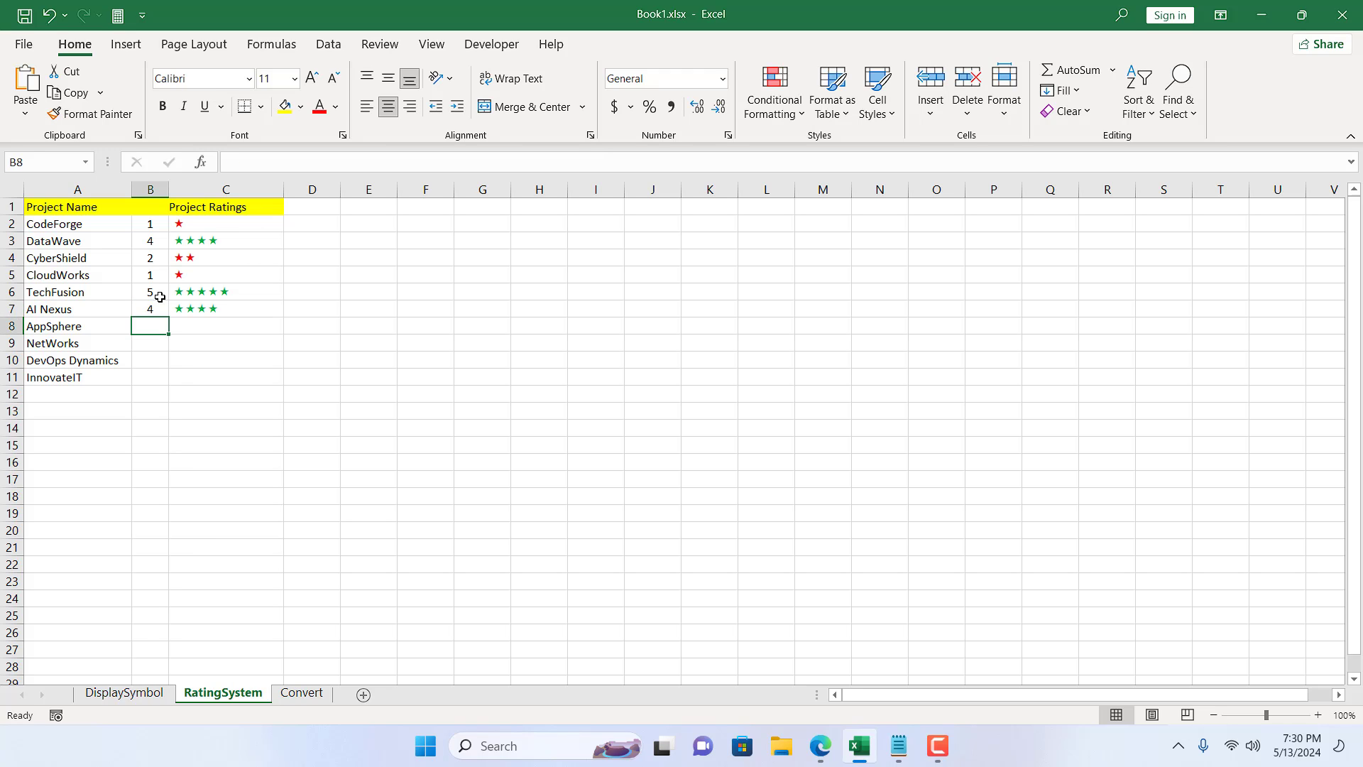
type("3")
key("Return")
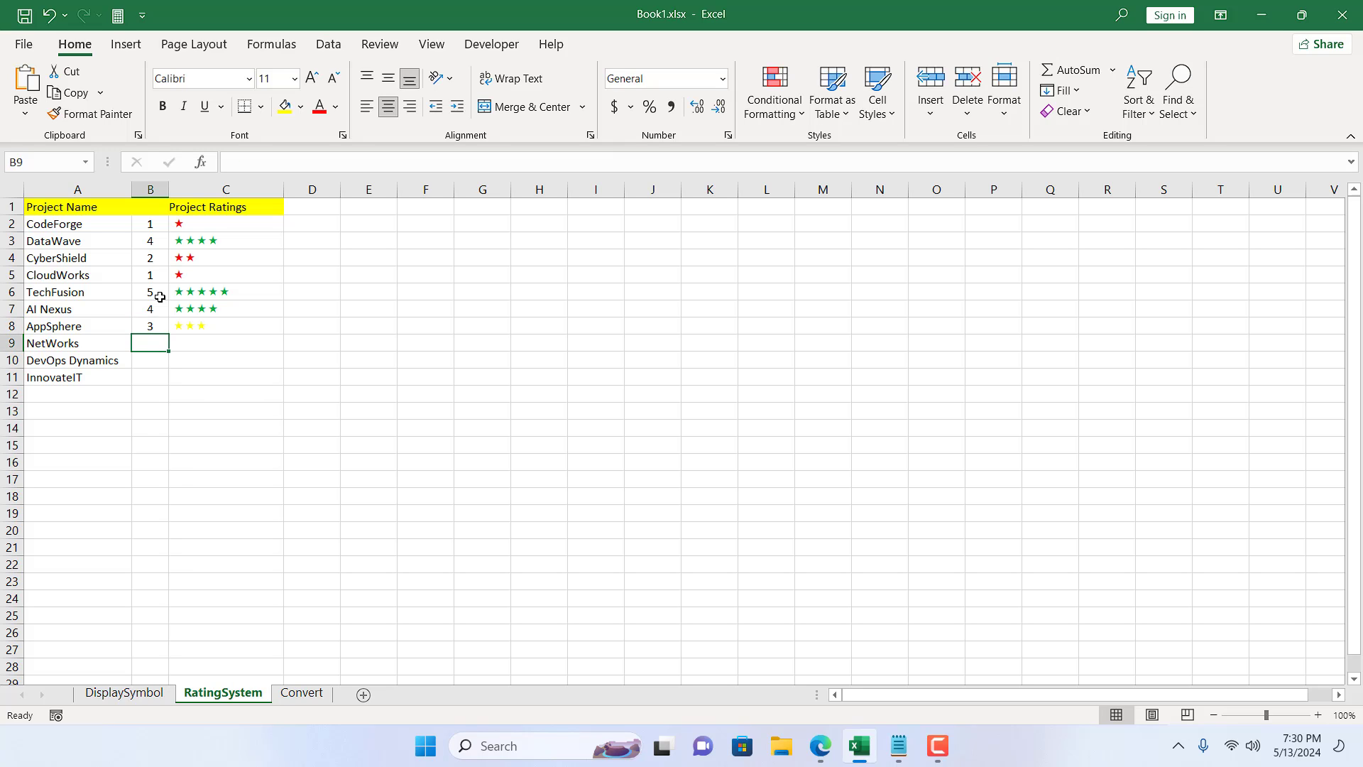
type("2")
key("Return")
type("1")
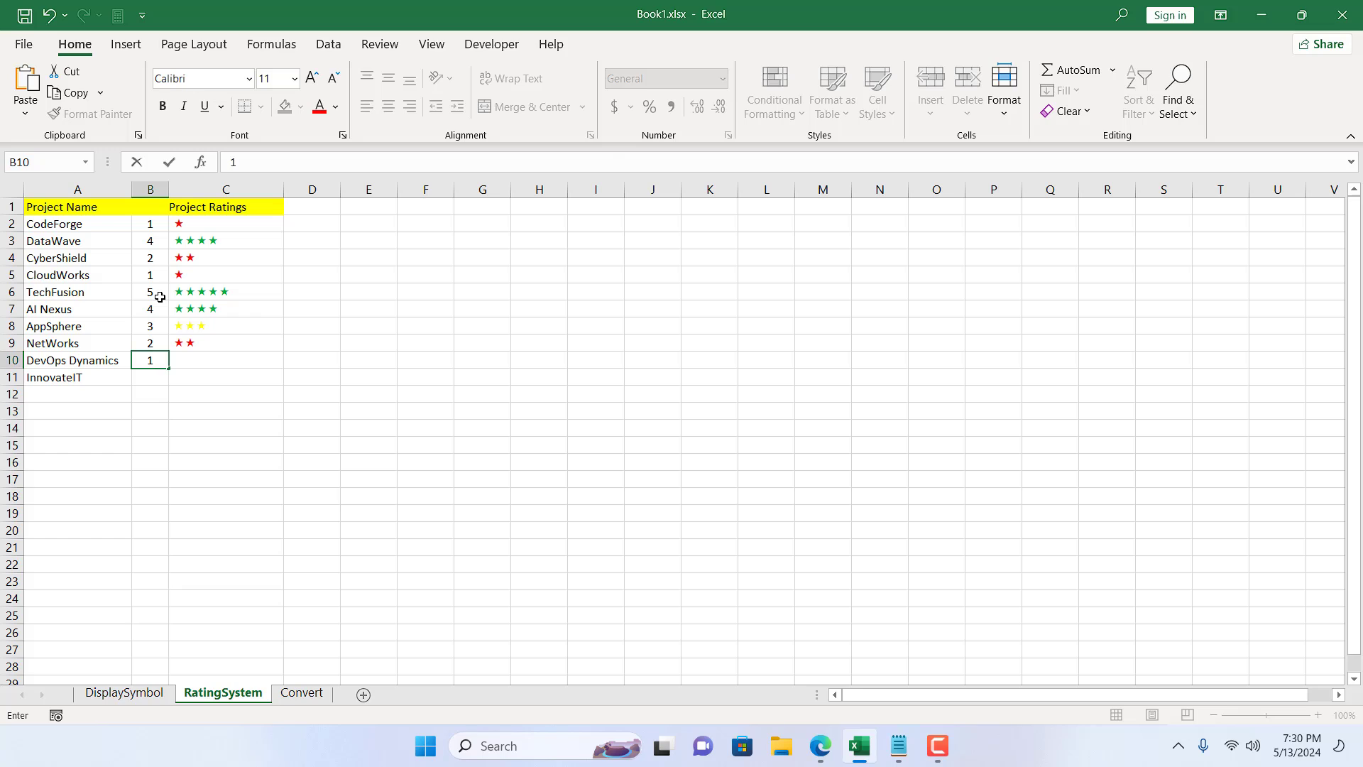
key("Return")
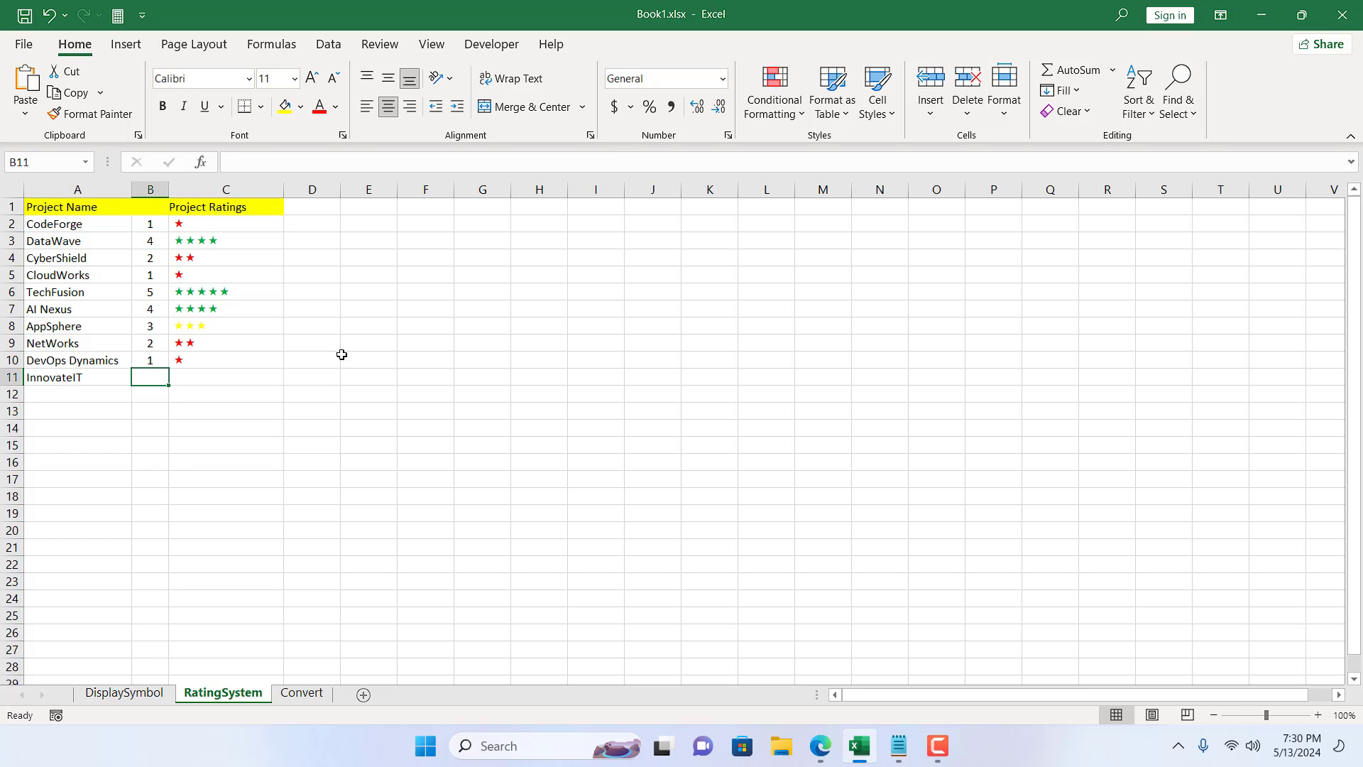